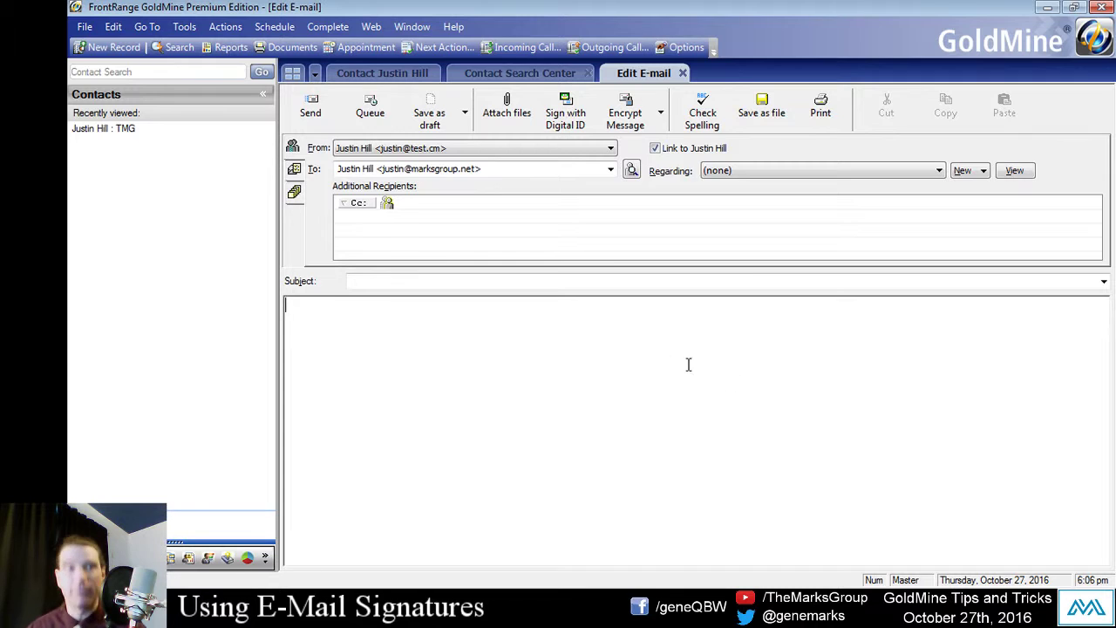
Step: Close the e-mail draft and open the E-Mail accounts list in Tools > Options
left_click(682, 73)
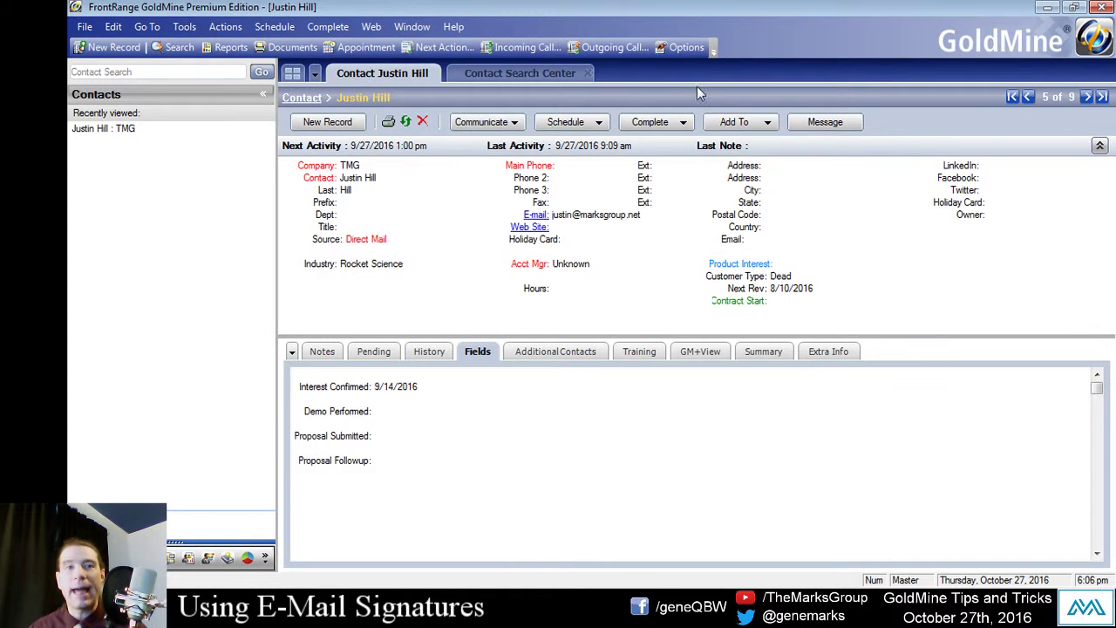
left_click(184, 26)
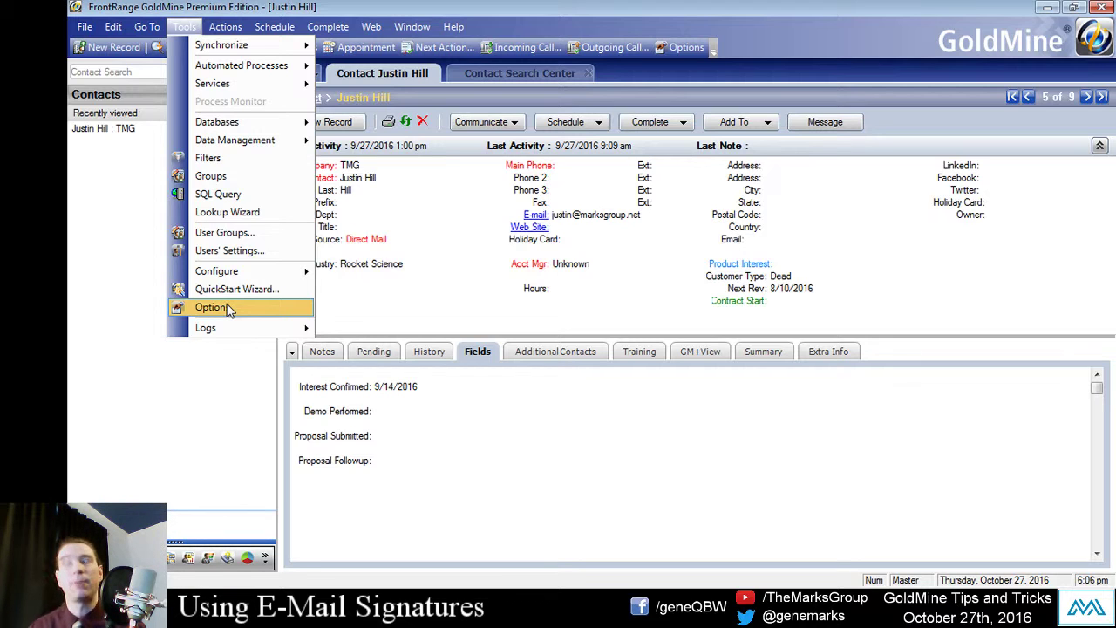
left_click(226, 307)
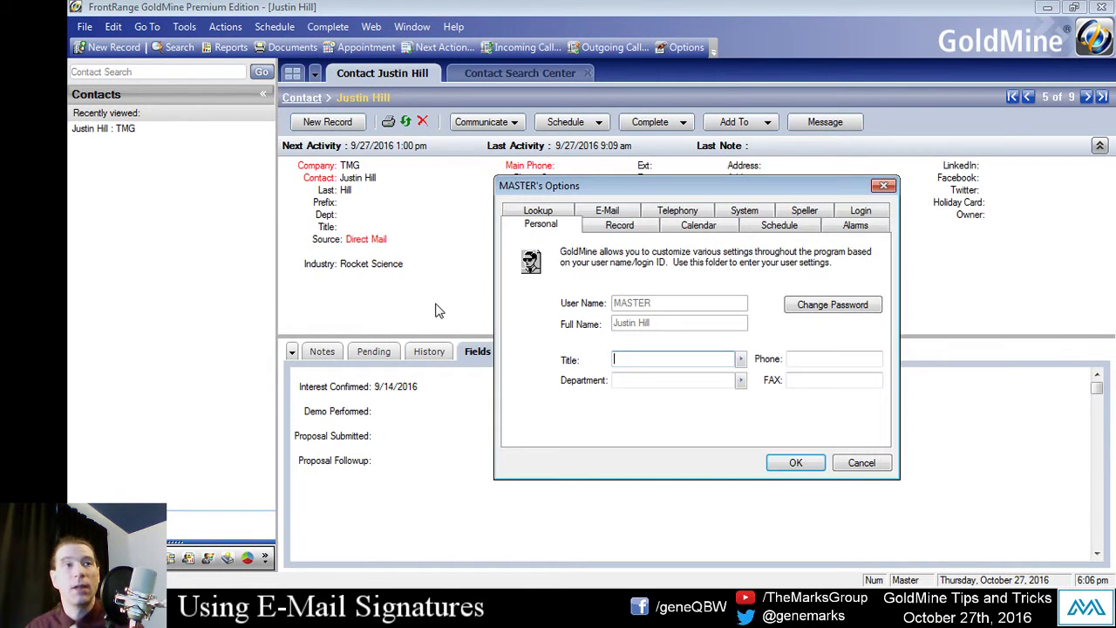
left_click_drag(587, 184, 570, 150)
left_click(604, 179)
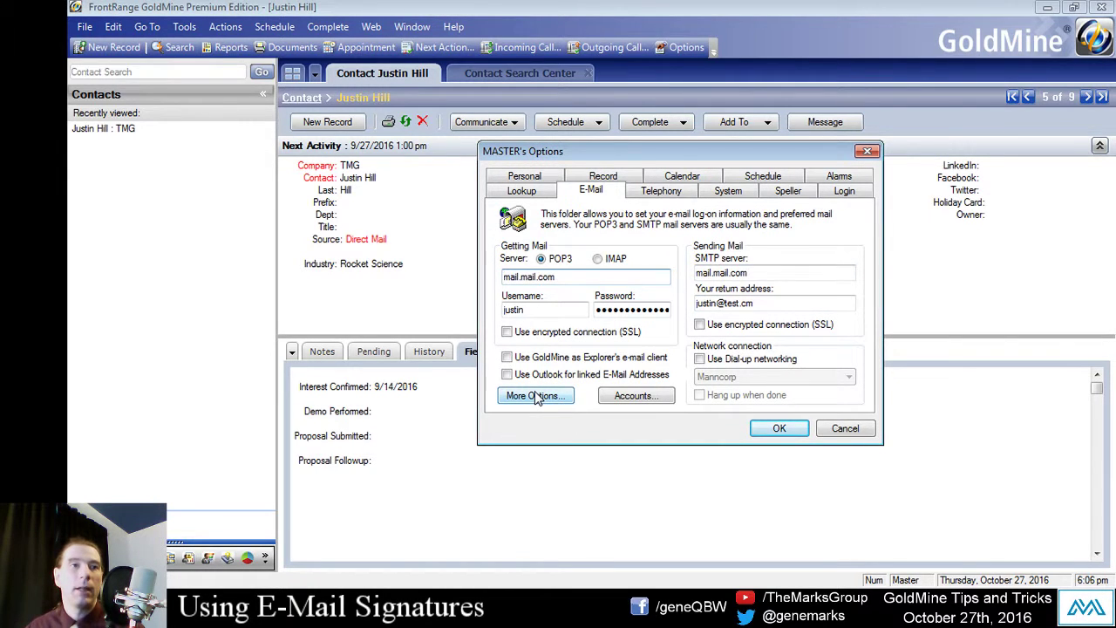
left_click(637, 397)
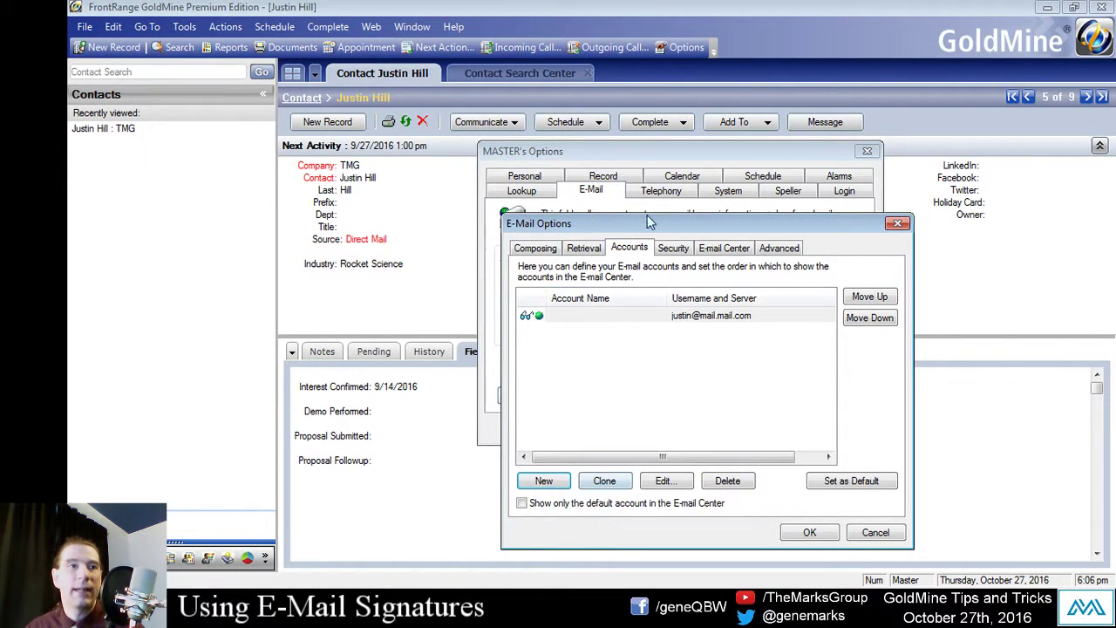
Step: Tick Use signature file in the mail account's properties and bring a blank Notepad alongside
double_click(641, 302)
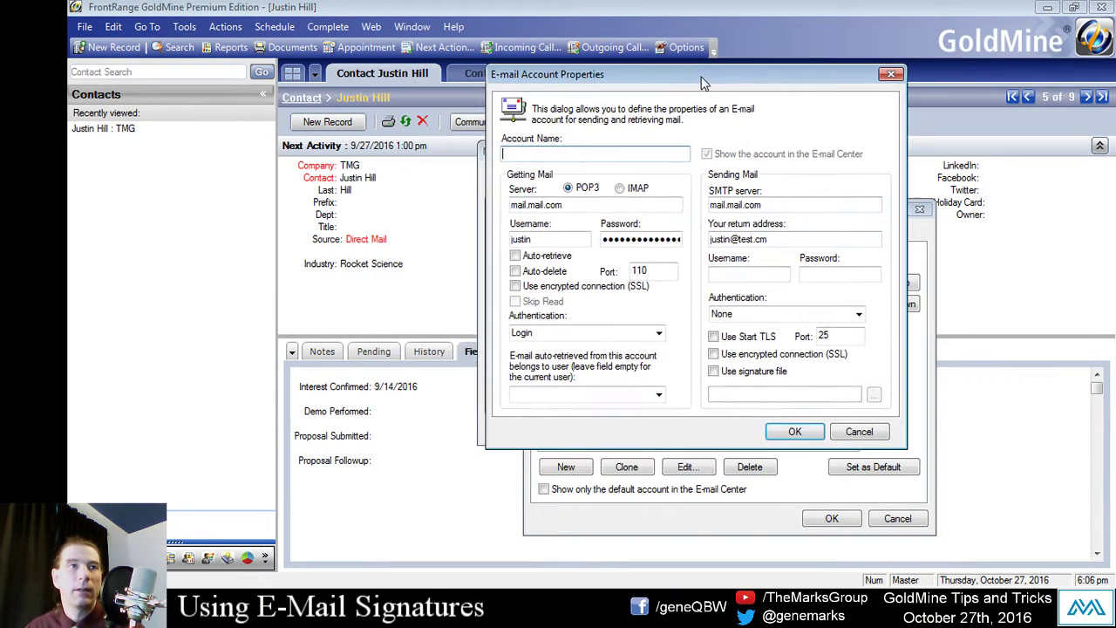
left_click(859, 432)
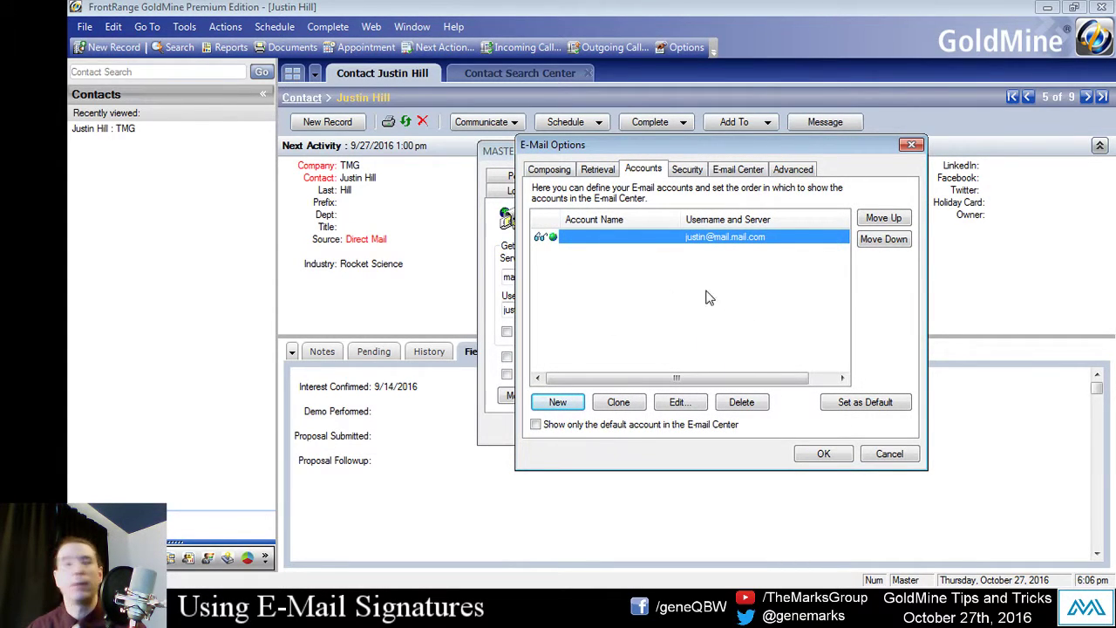
left_click(677, 403)
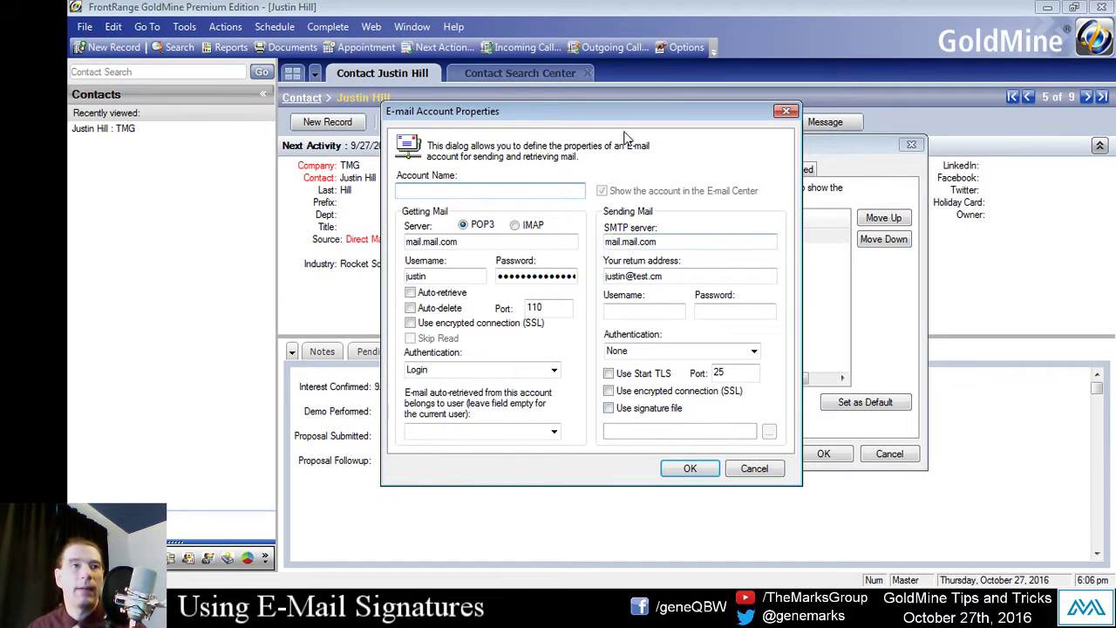
left_click(719, 375)
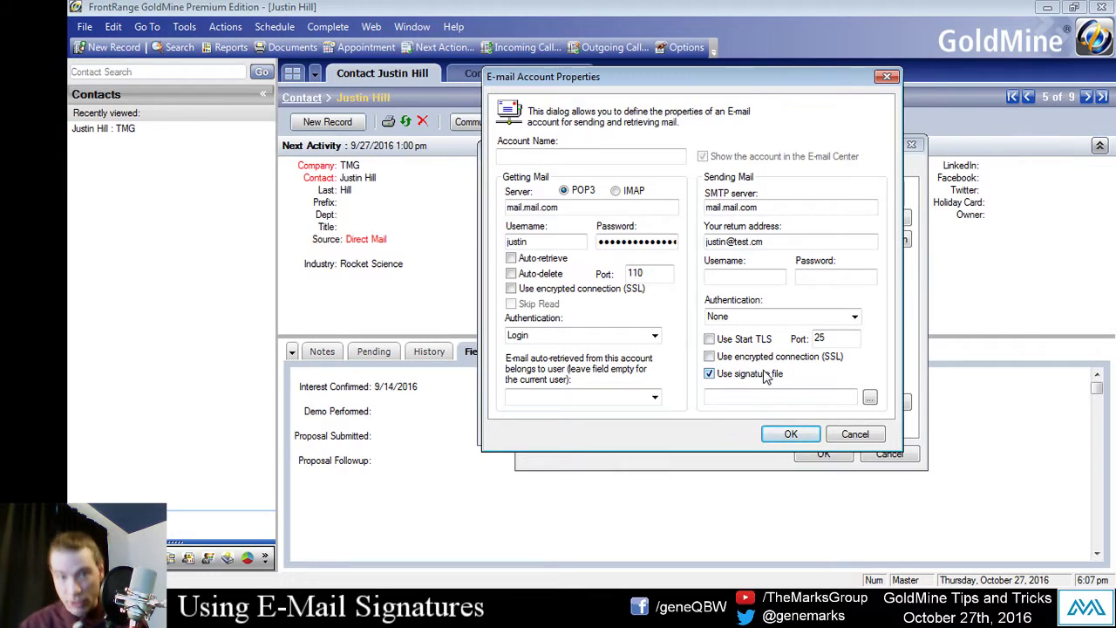
left_click(777, 396)
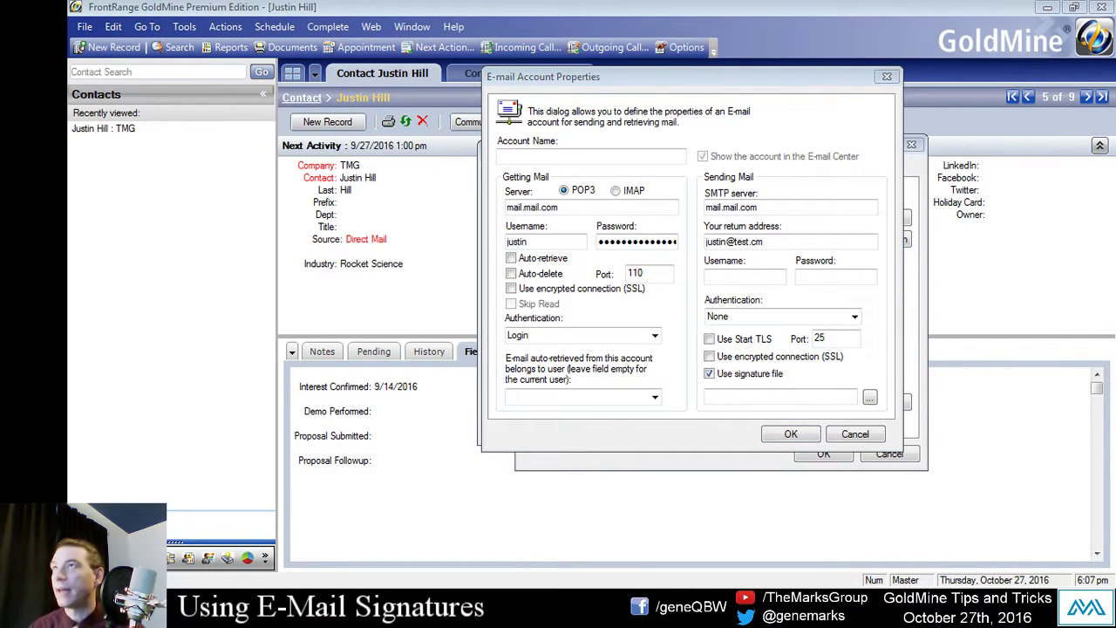
left_click_drag(1115, 82, 427, 72)
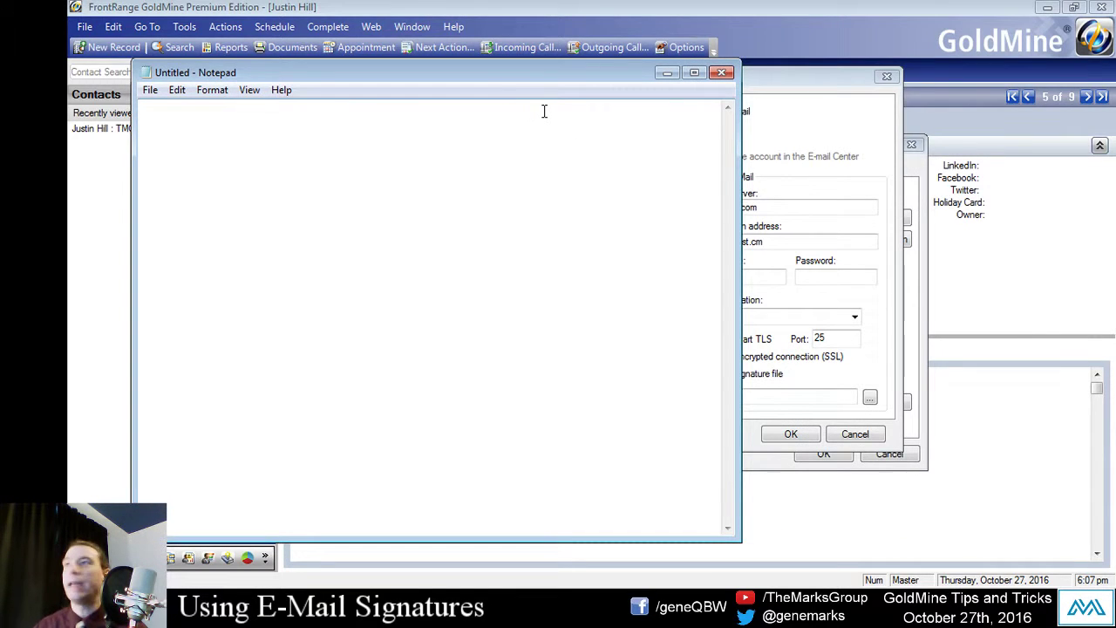
Step: Type a three-line signature (name, title, location) and save it as MASTER_SIGNATURE.txt in C:\GoldMine
type("F")
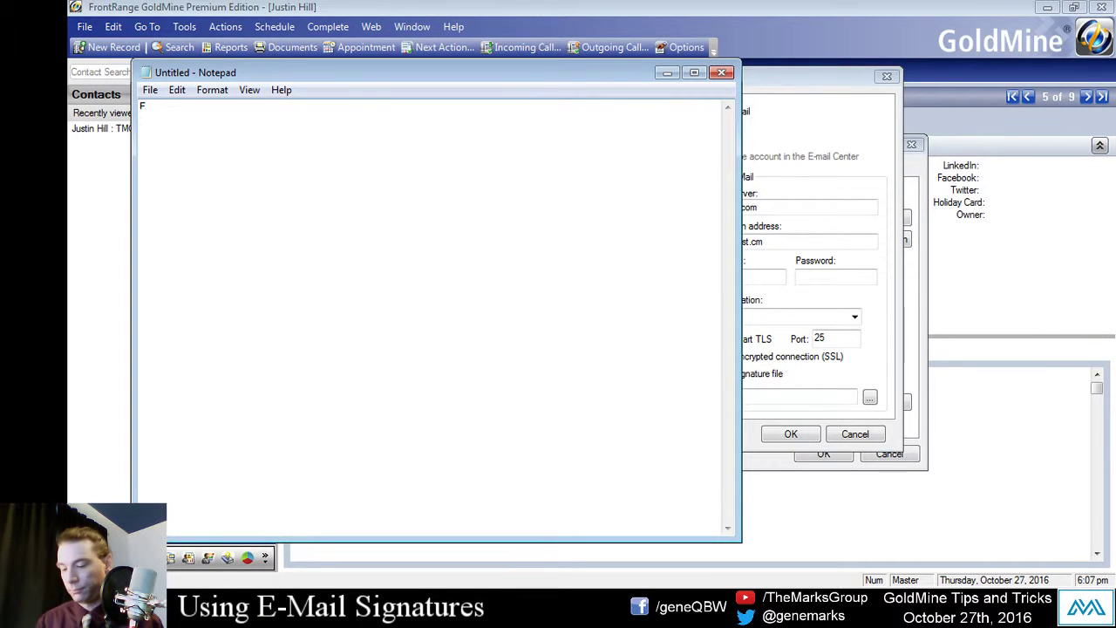
type("ord Prefect ")
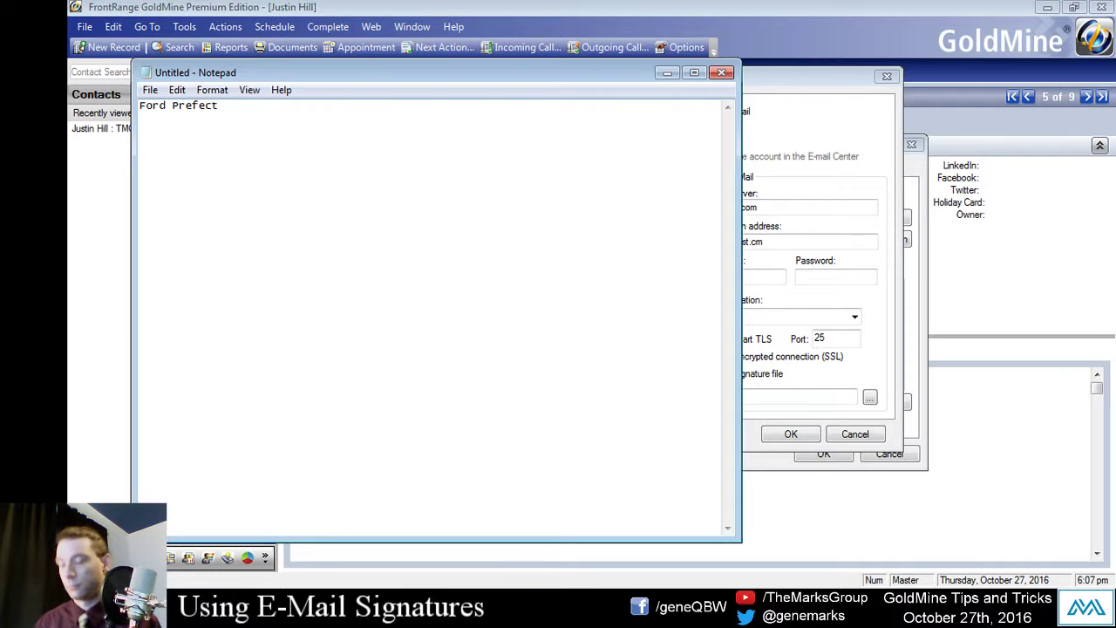
type("Editor, HGTTG")
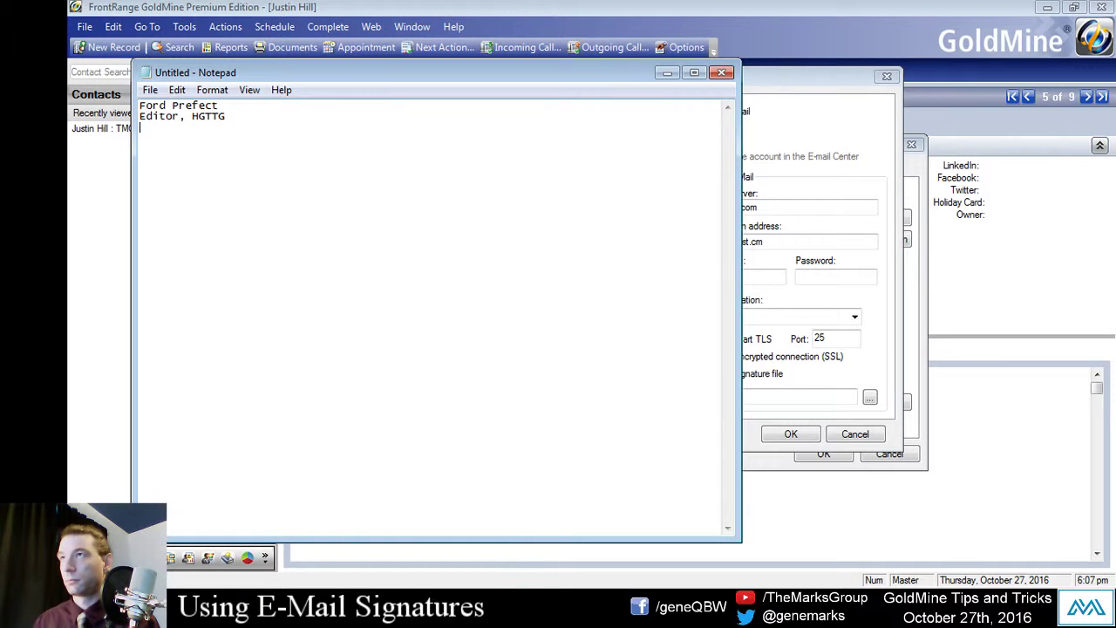
type("arth, USA")
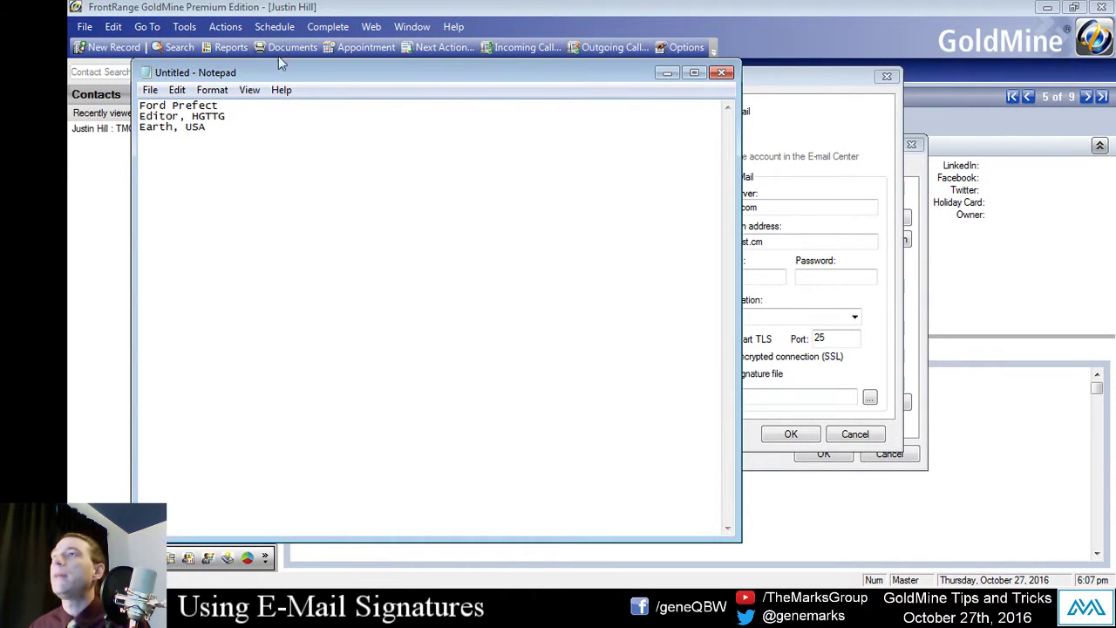
left_click(150, 90)
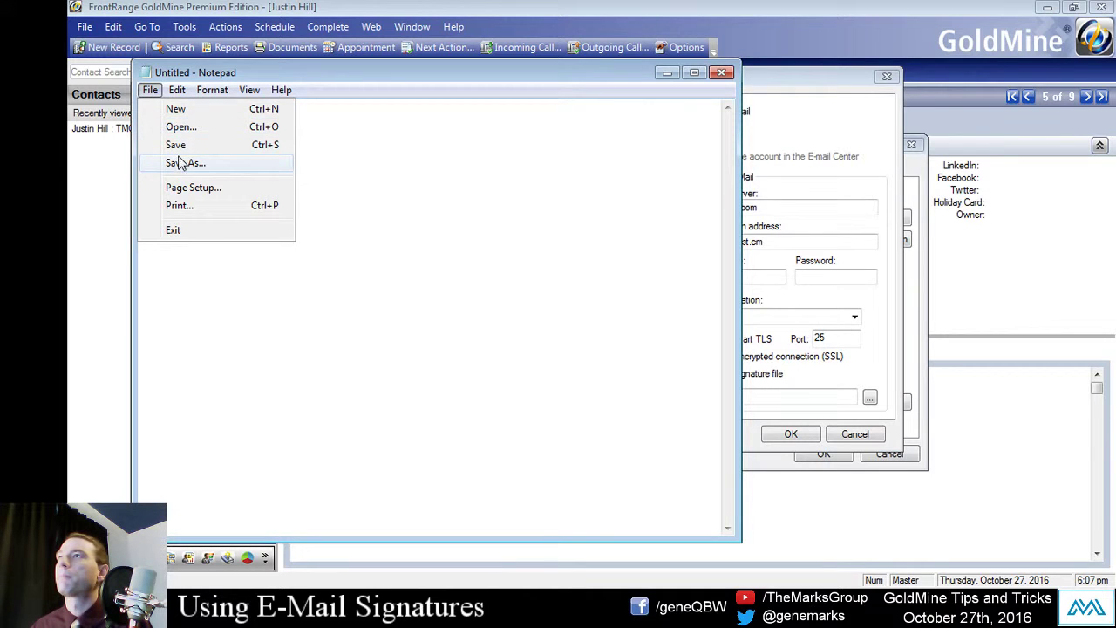
left_click(181, 163)
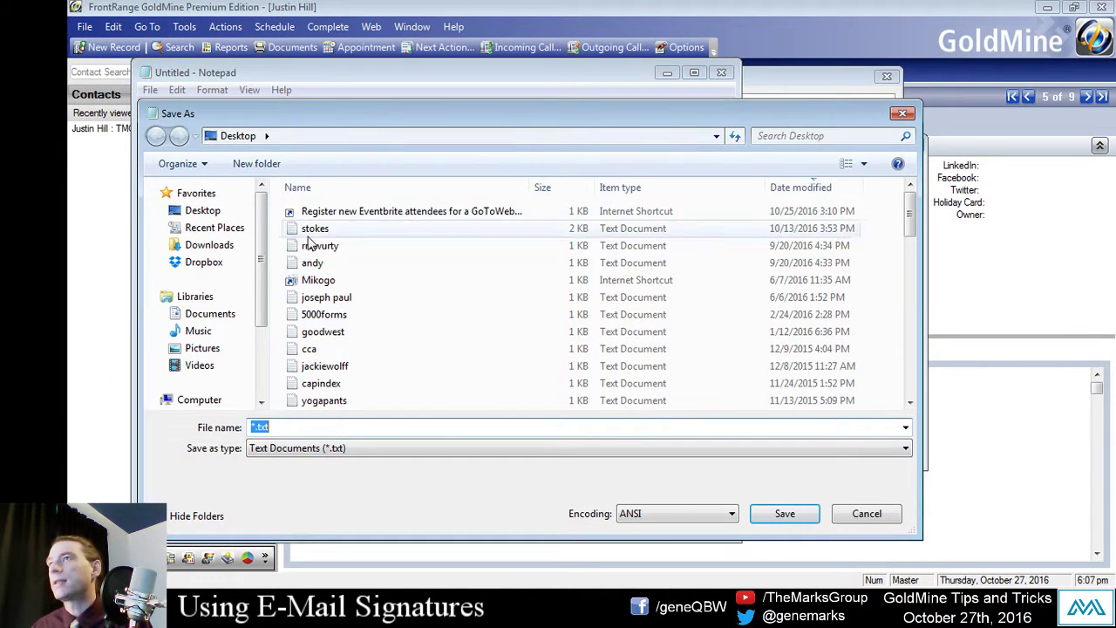
left_click_drag(266, 300, 239, 342)
left_click(209, 341)
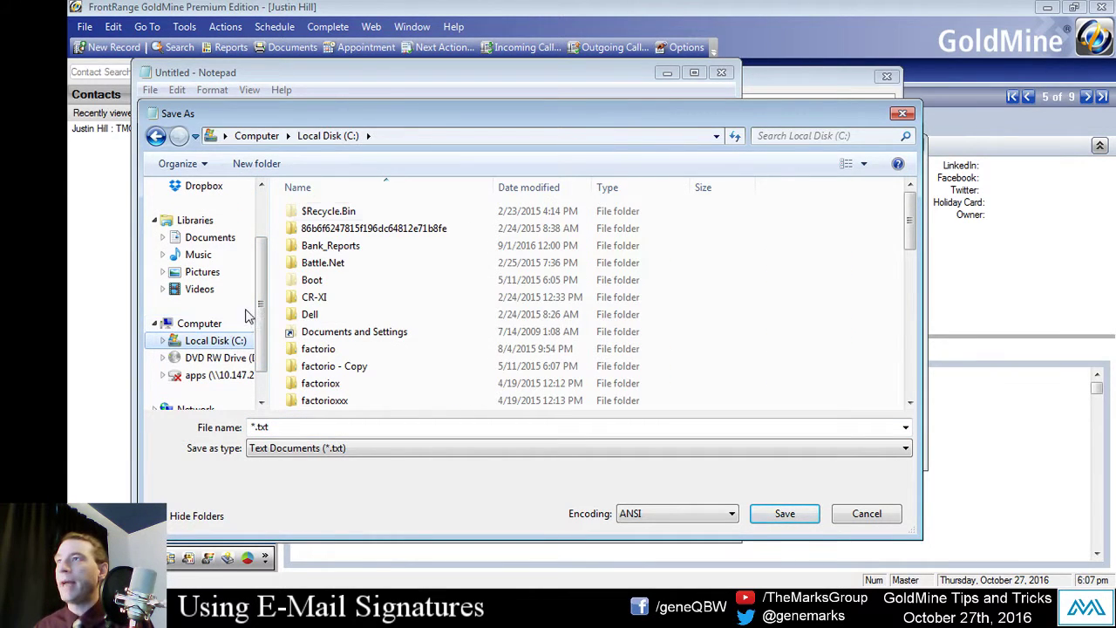
left_click(352, 265)
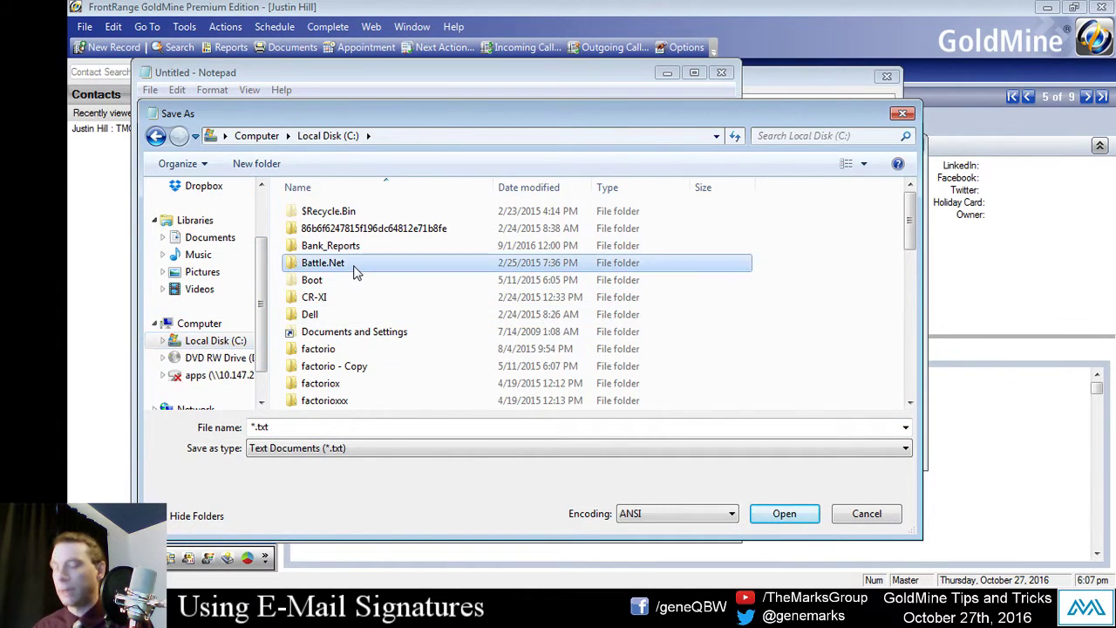
key("g")
key("Down")
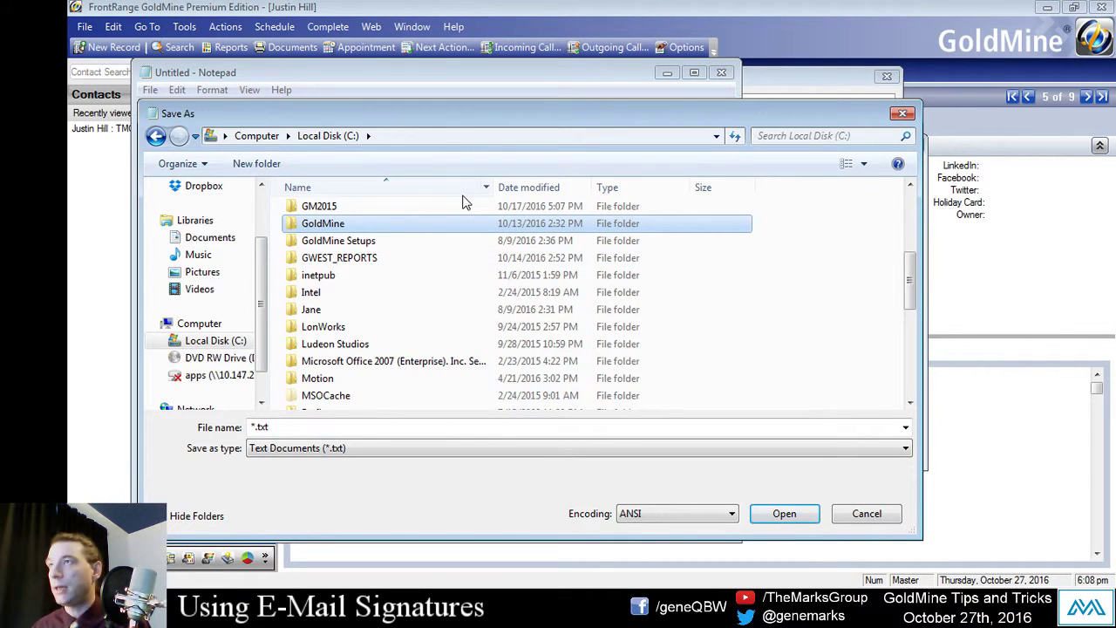
key("Return")
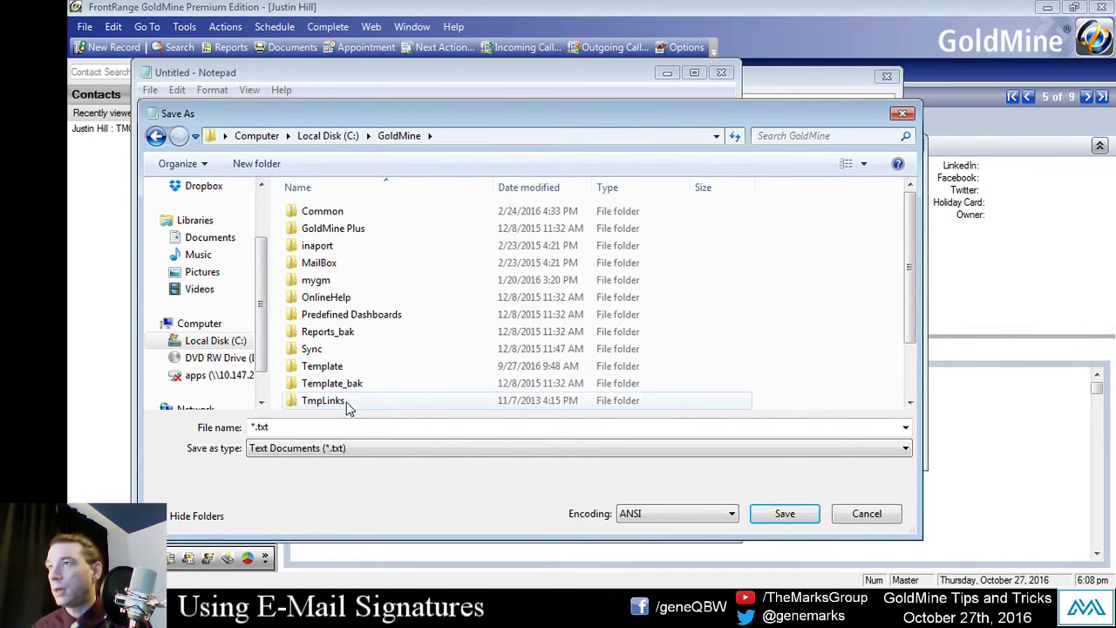
left_click(331, 425)
type("MAS")
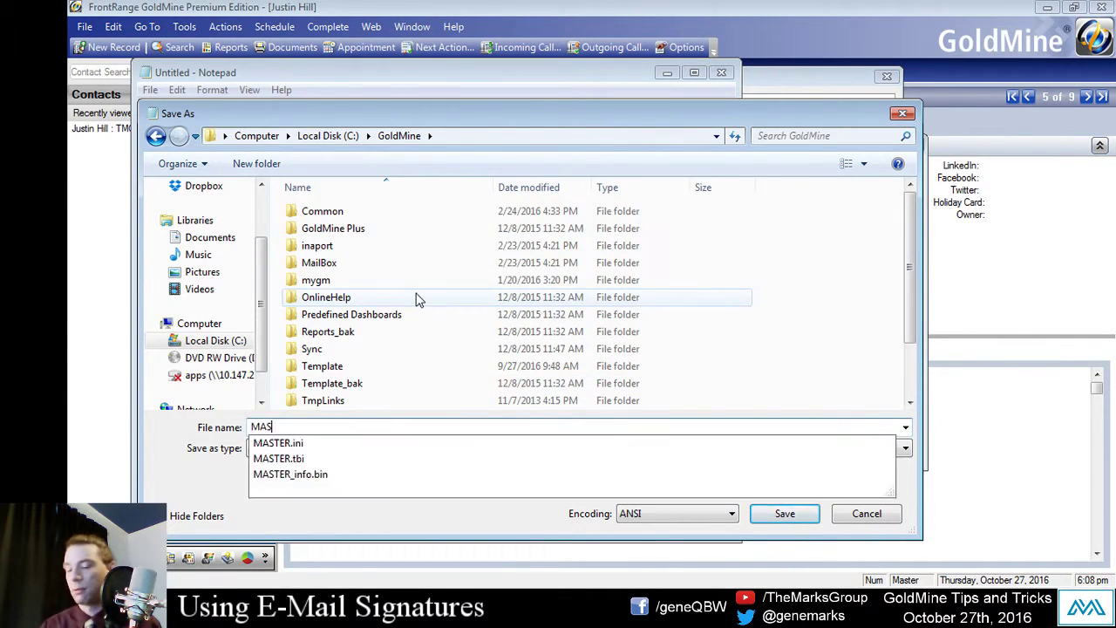
type("TER_SIGNATURE")
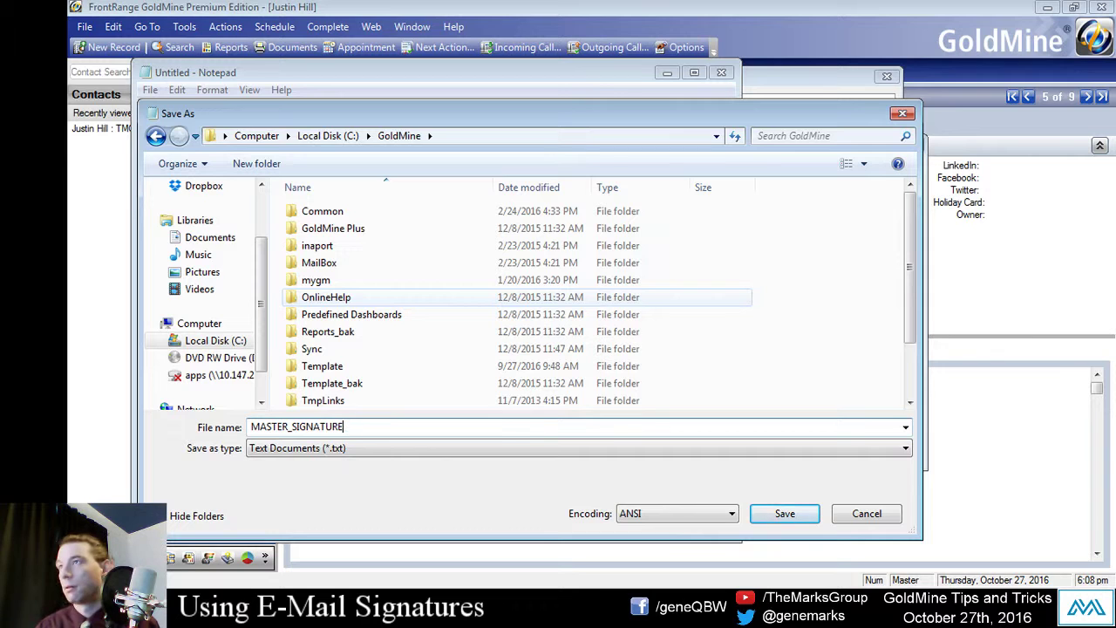
left_click(784, 514)
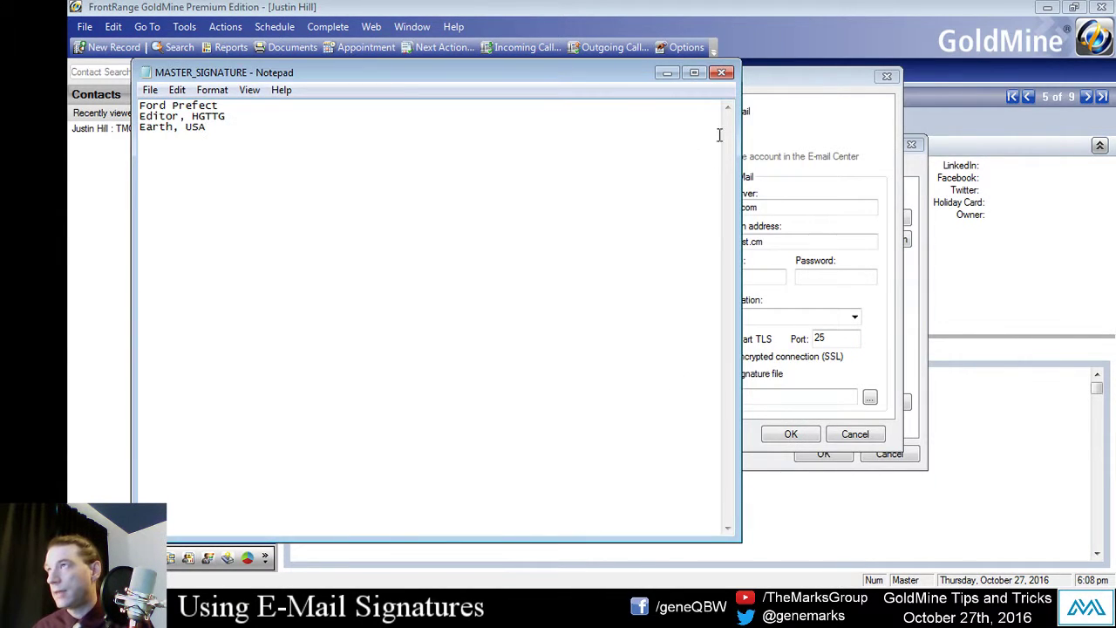
Step: Browse for the signature file through the C:\GoldMine folders in the account's file picker
left_click(778, 120)
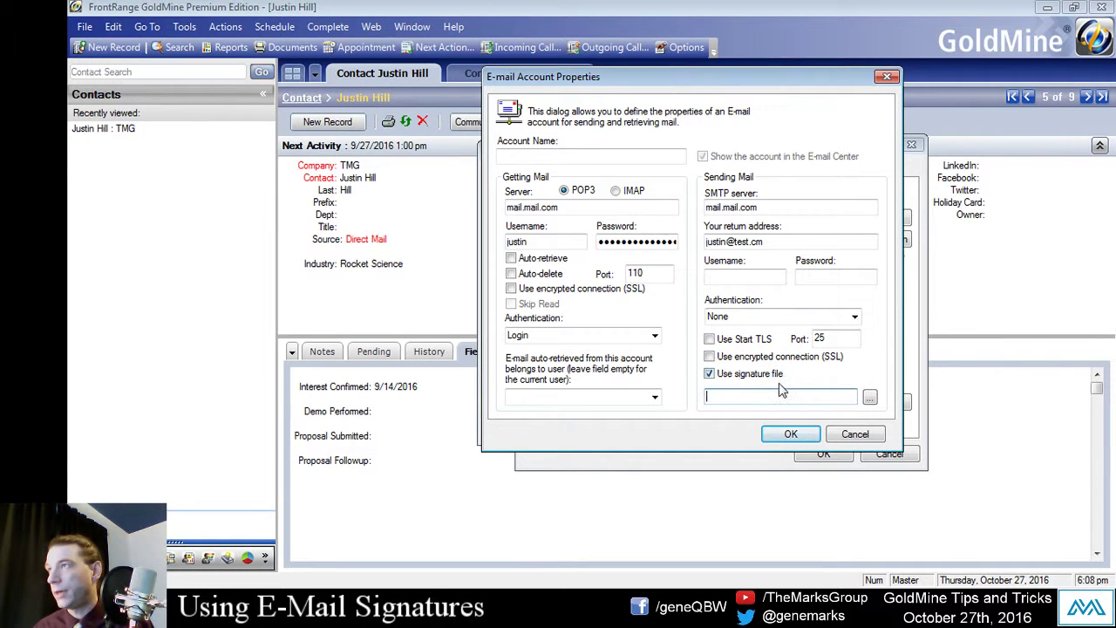
left_click(872, 397)
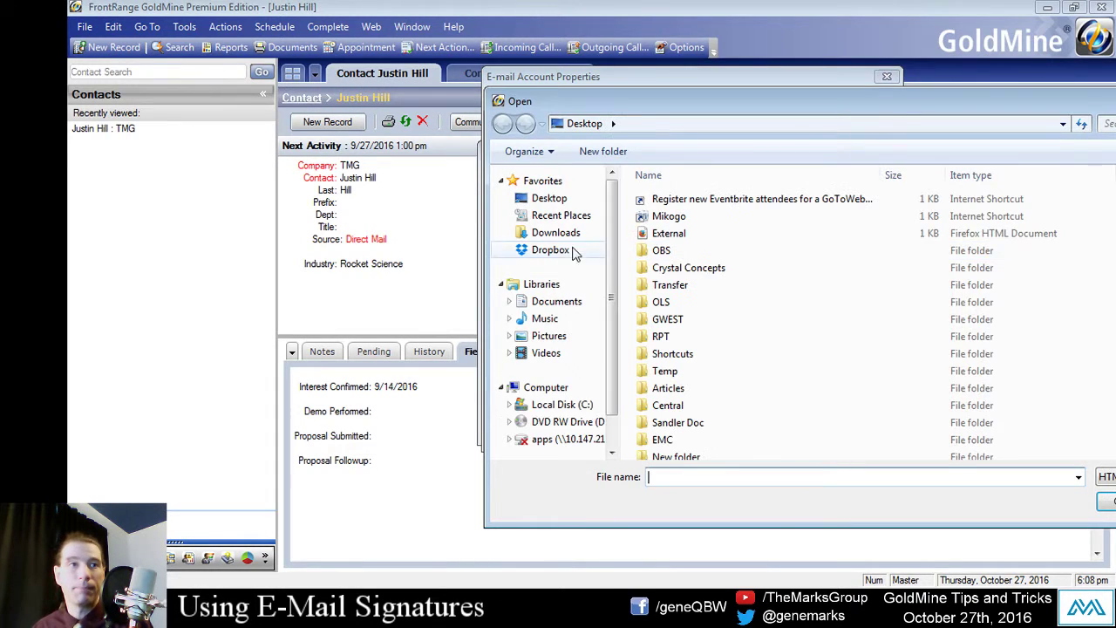
left_click(558, 404)
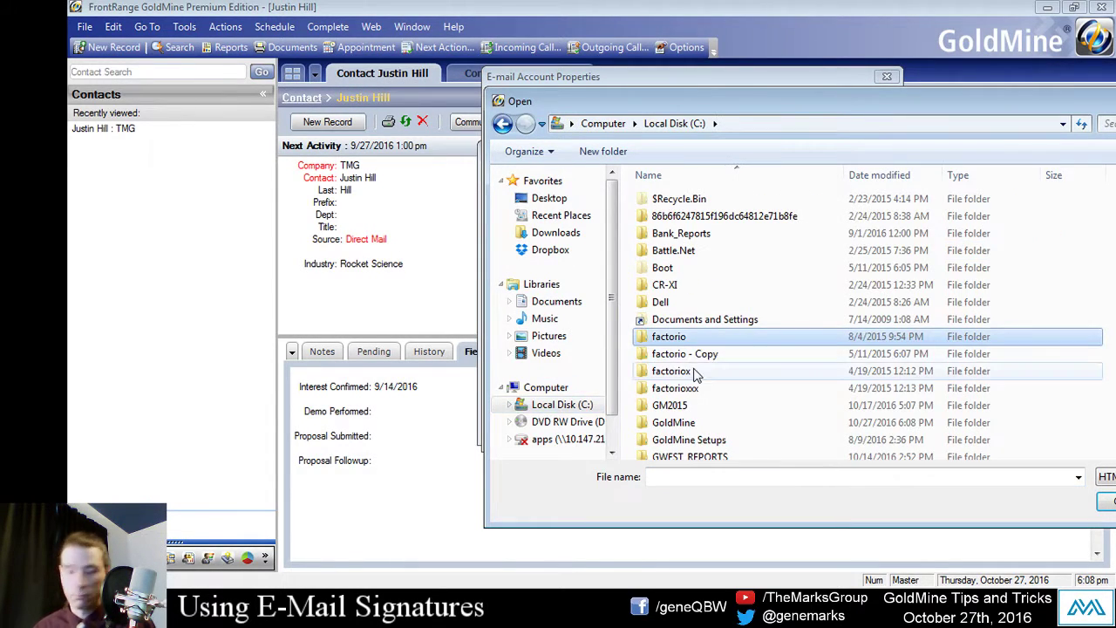
double_click(673, 422)
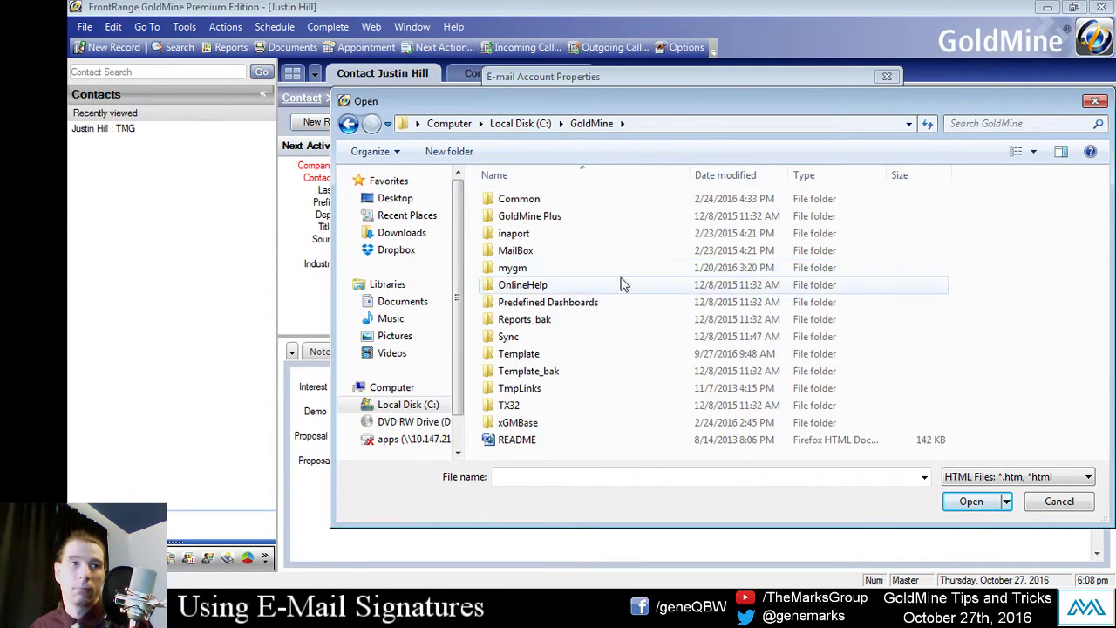
left_click(613, 272)
double_click(613, 274)
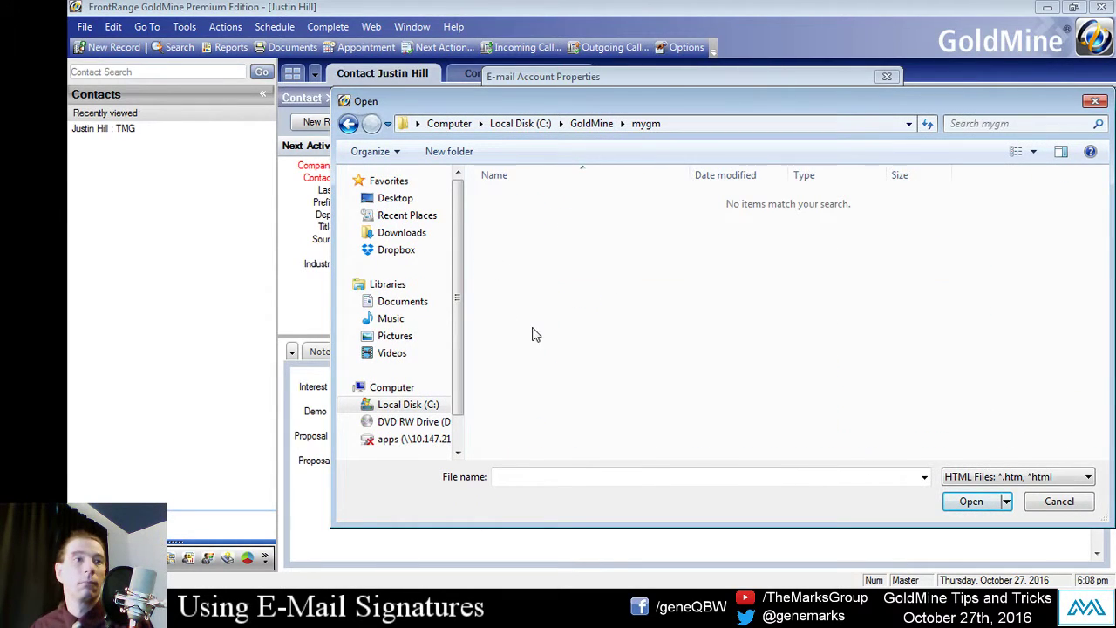
left_click(418, 405)
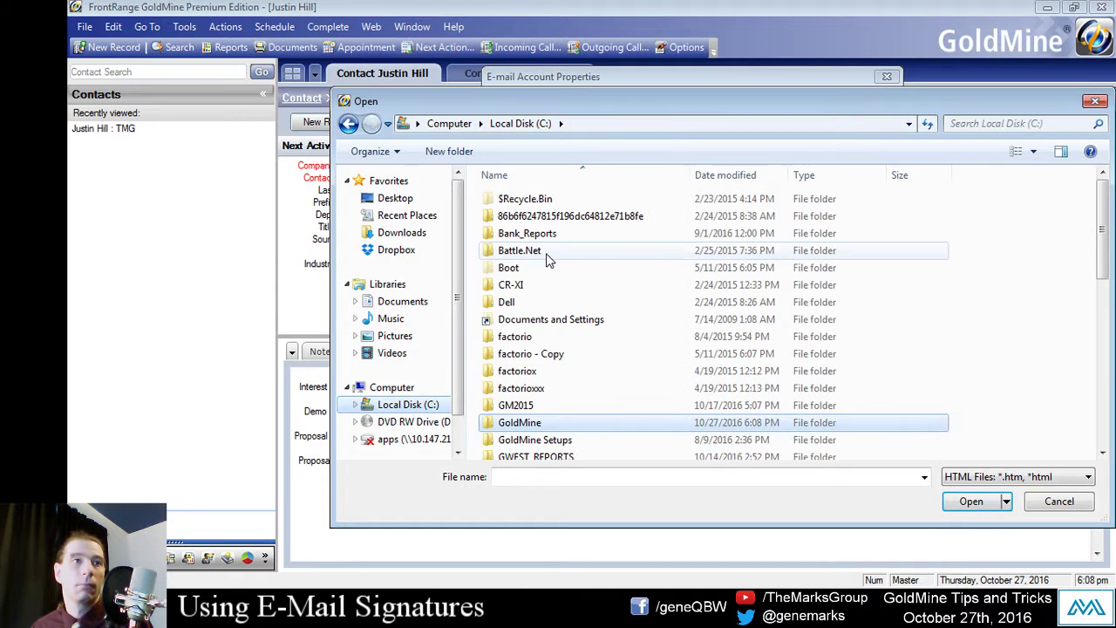
left_click(558, 284)
double_click(531, 422)
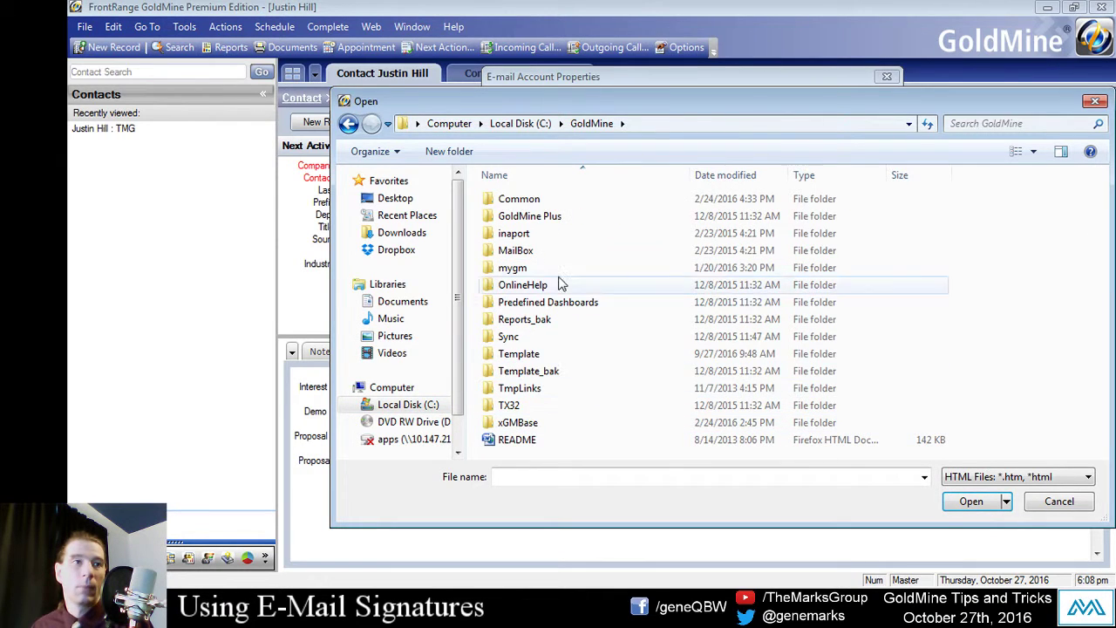
left_click(519, 267)
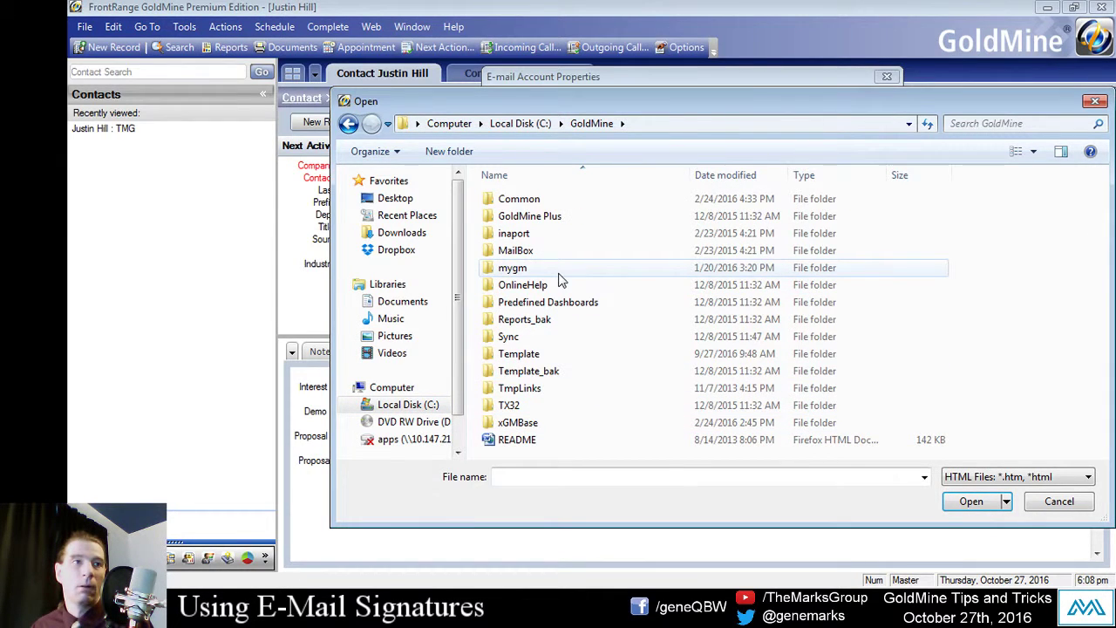
Step: Filter to Text Files (*.txt), load MASTER_SIGNATURE, and confirm the E-mail Account Properties
left_click(1020, 476)
left_click(1001, 506)
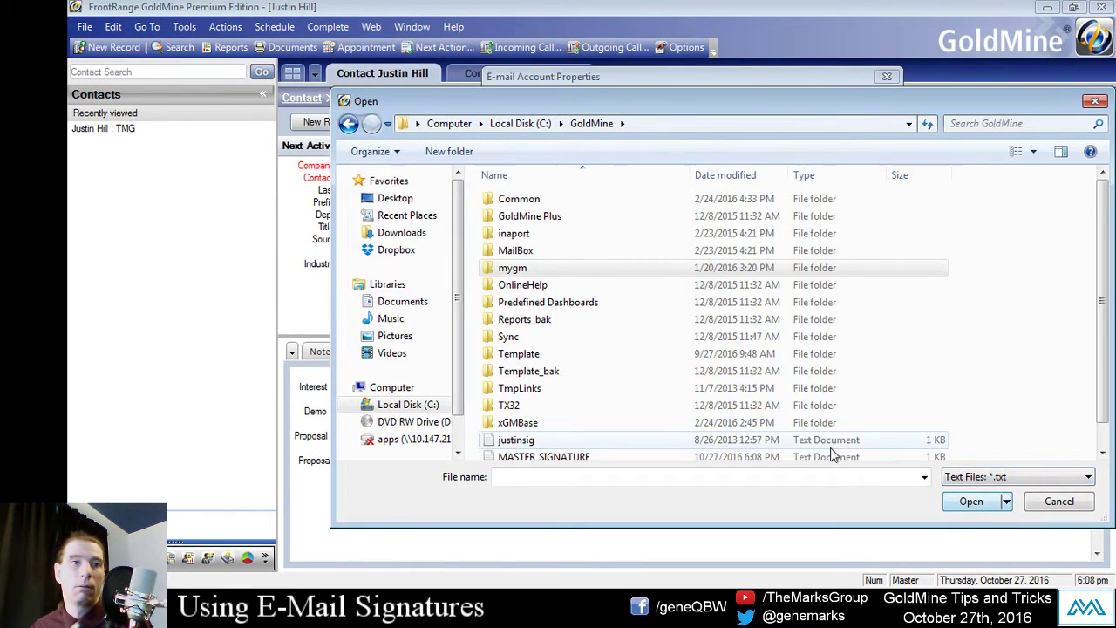
left_click(621, 450)
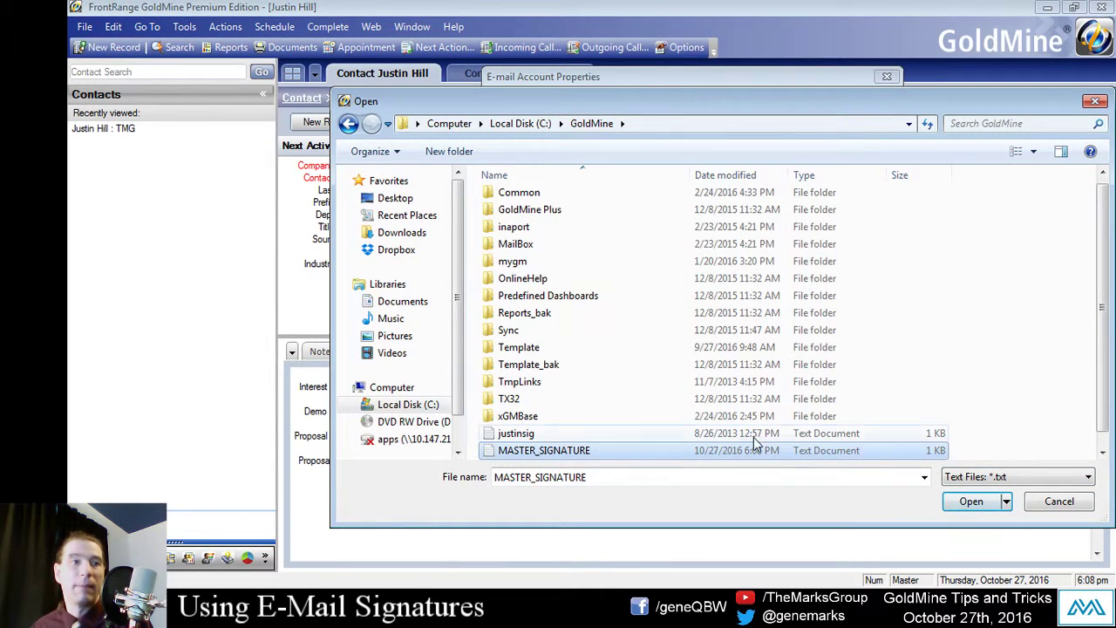
left_click(986, 481)
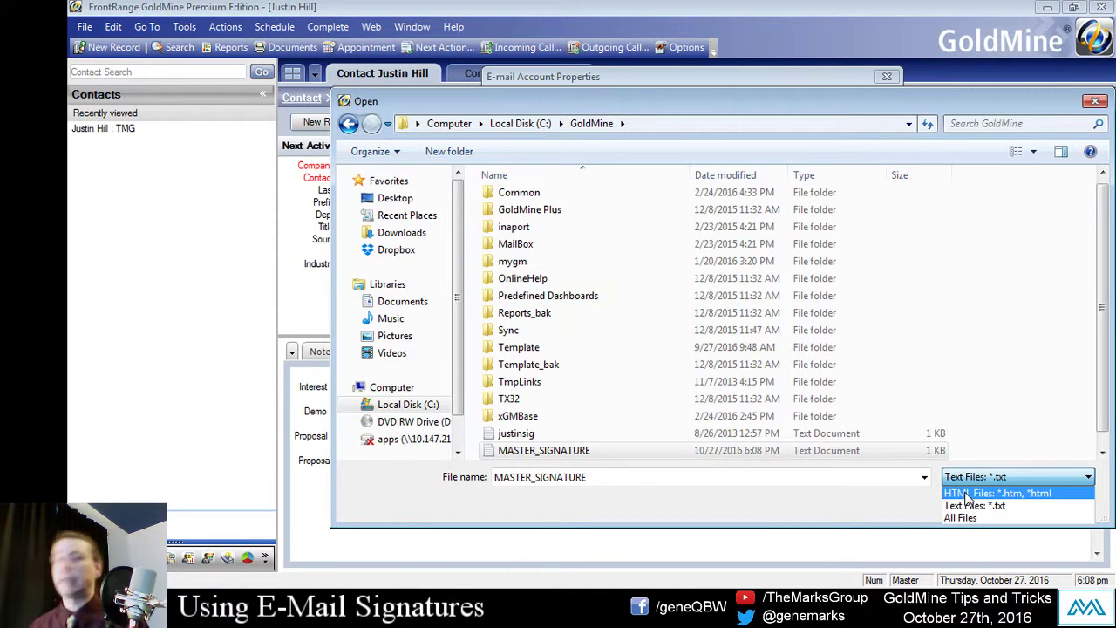
left_click(894, 512)
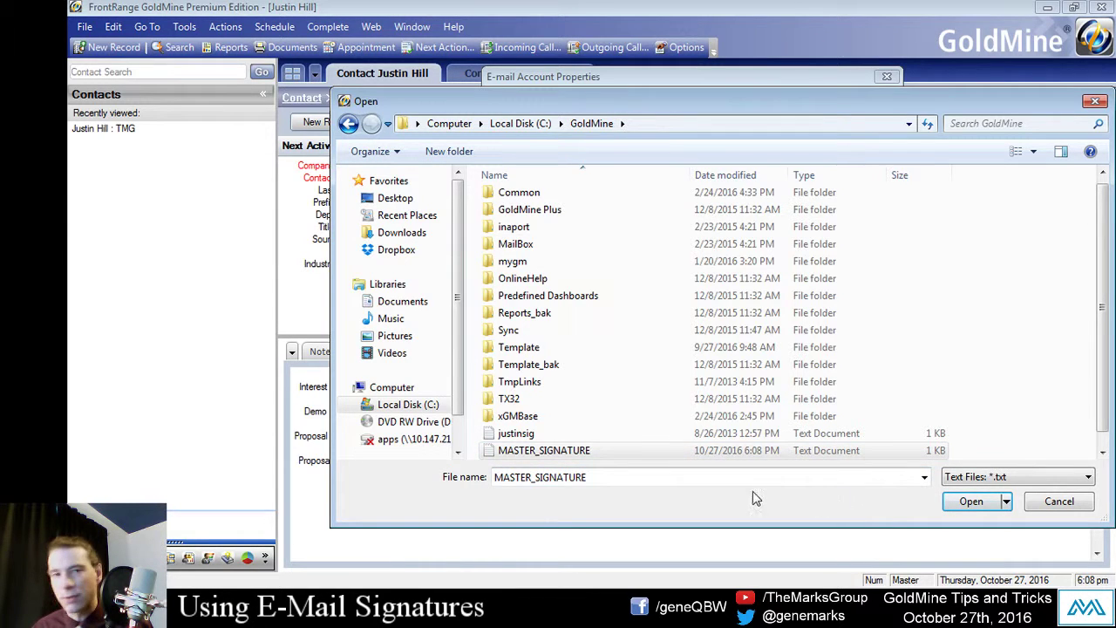
left_click(972, 502)
left_click(766, 433)
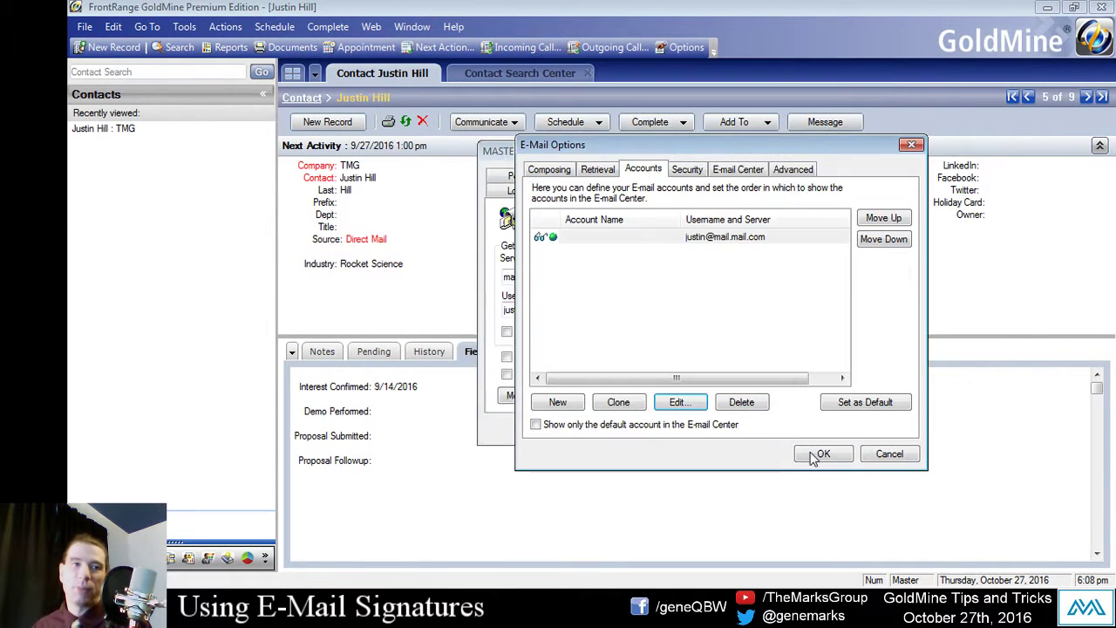
Step: Confirm the E-Mail Options and Options dialogs, then open a new e-mail showing the three-line signature
left_click(822, 455)
left_click(779, 430)
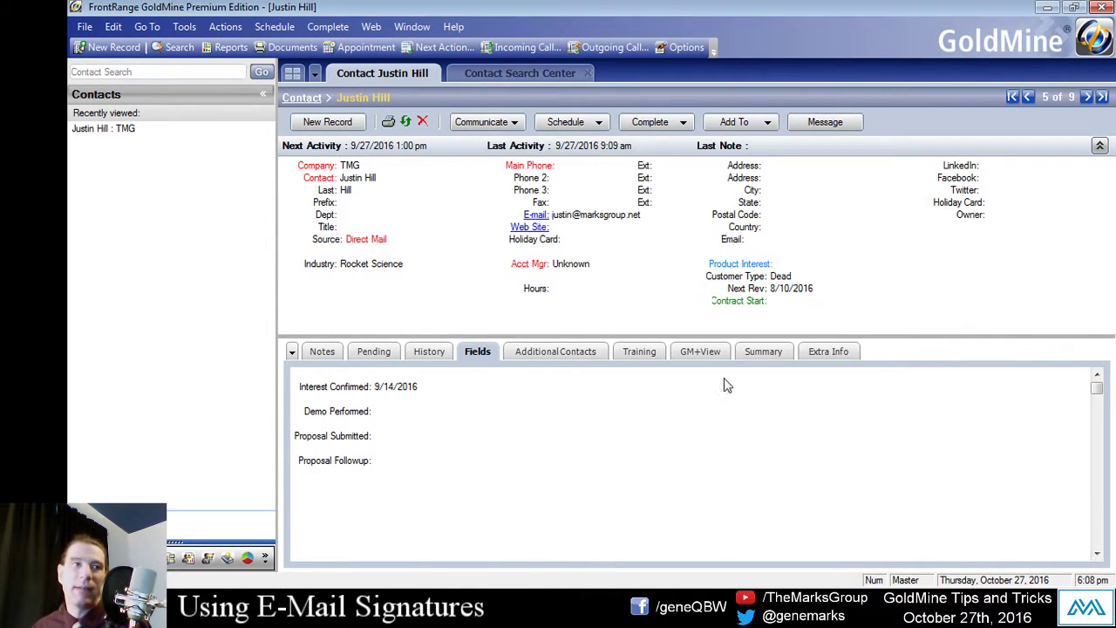
left_click(536, 214)
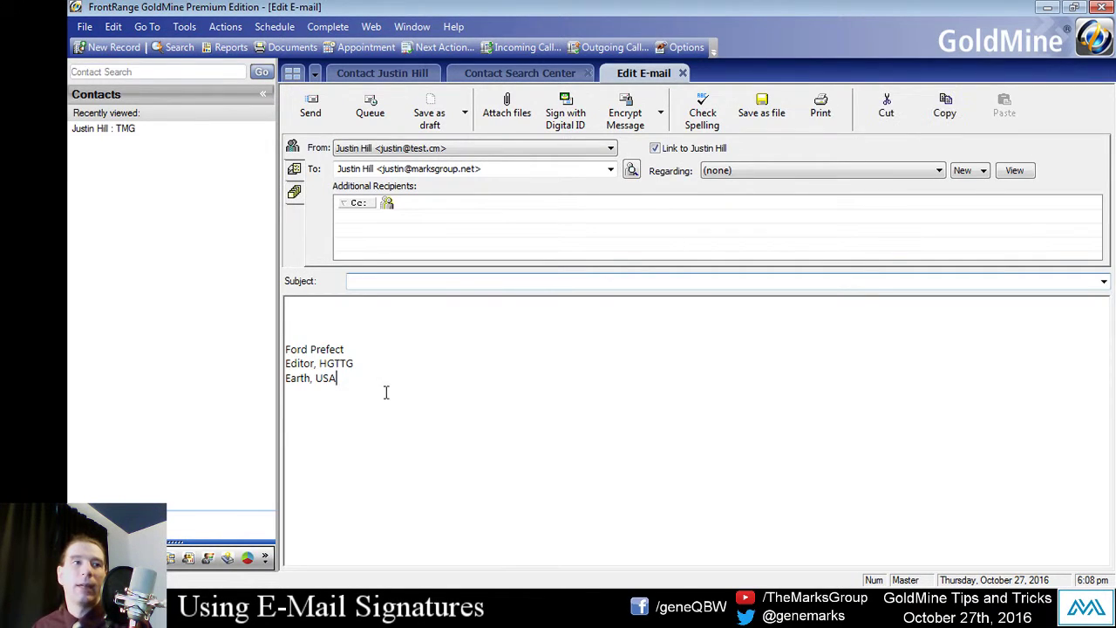
triple_click(386, 391)
triple_click(406, 391)
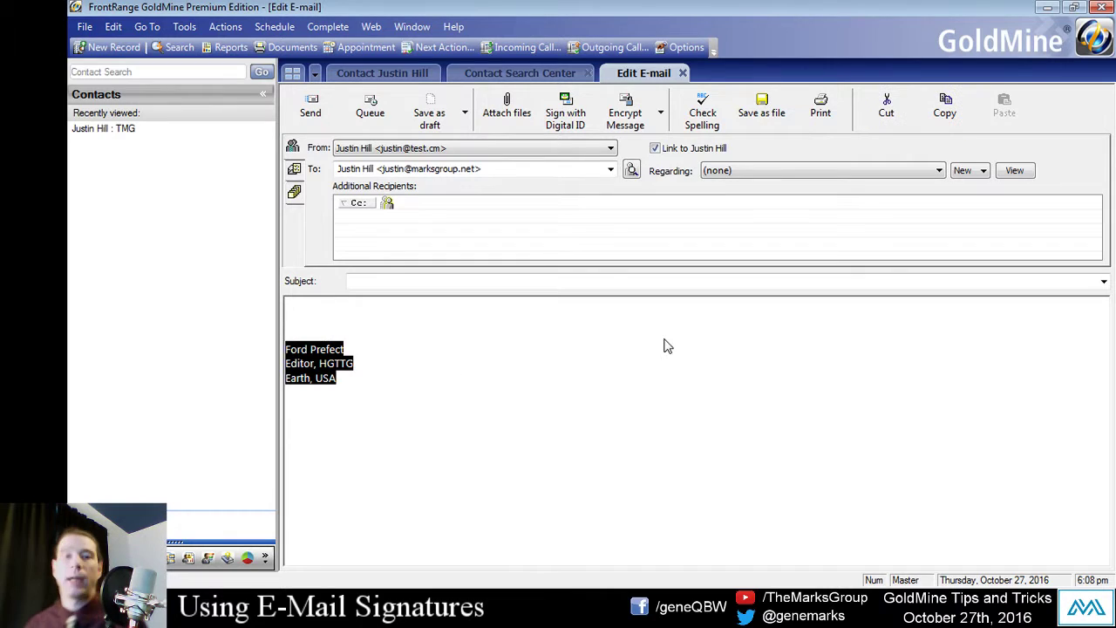
left_click(531, 383)
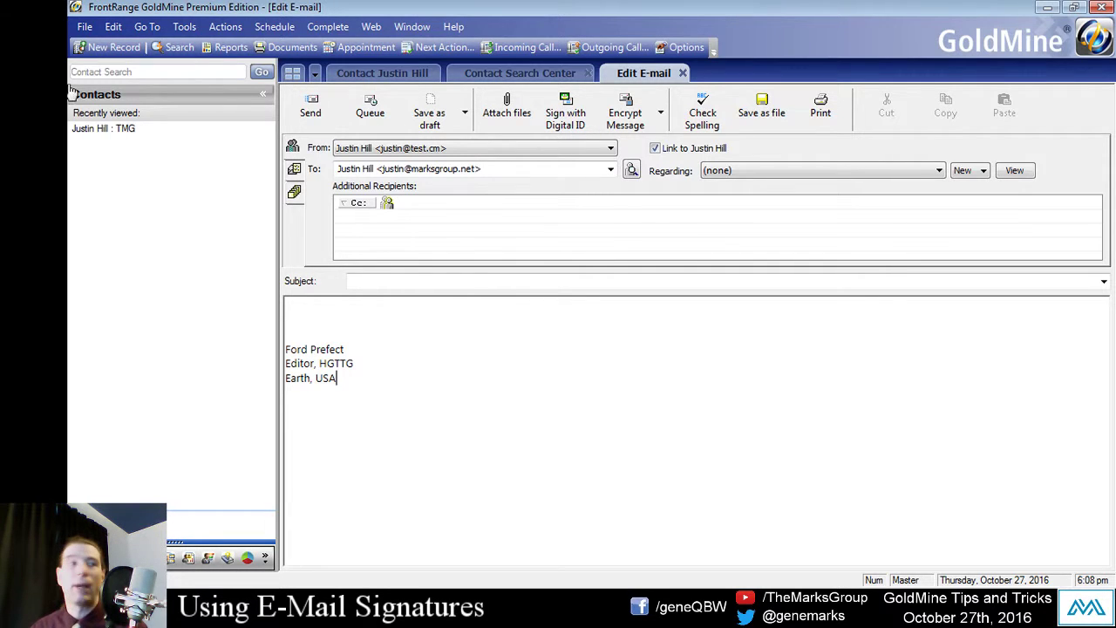
left_click(195, 27)
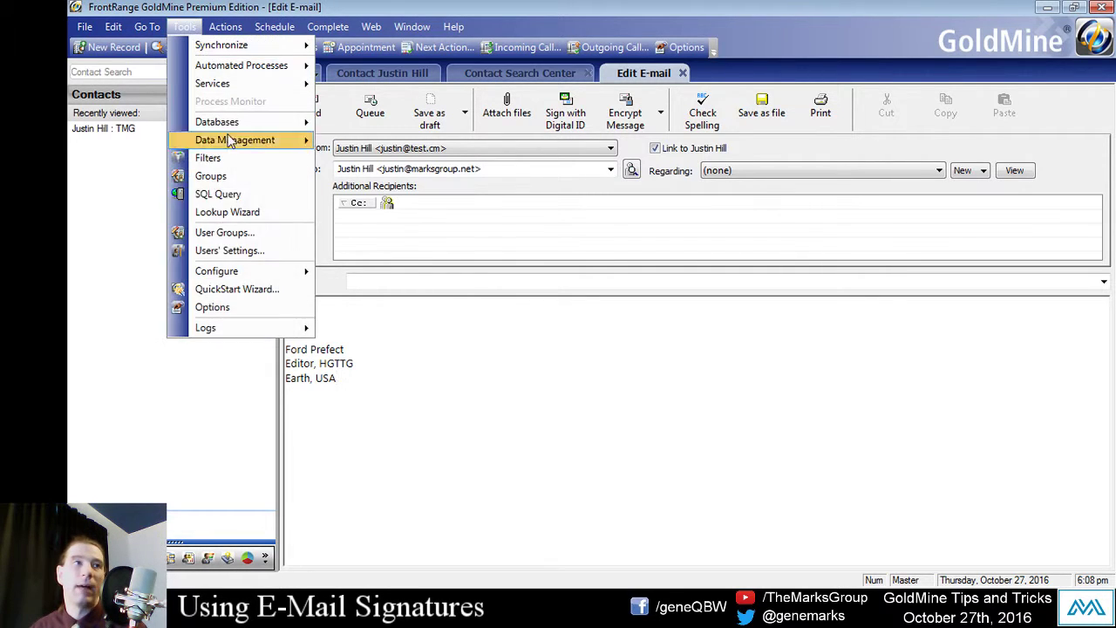
Step: Uncheck Use signature file in the mail account's properties and OK through all option dialogs
left_click(253, 312)
left_click(607, 224)
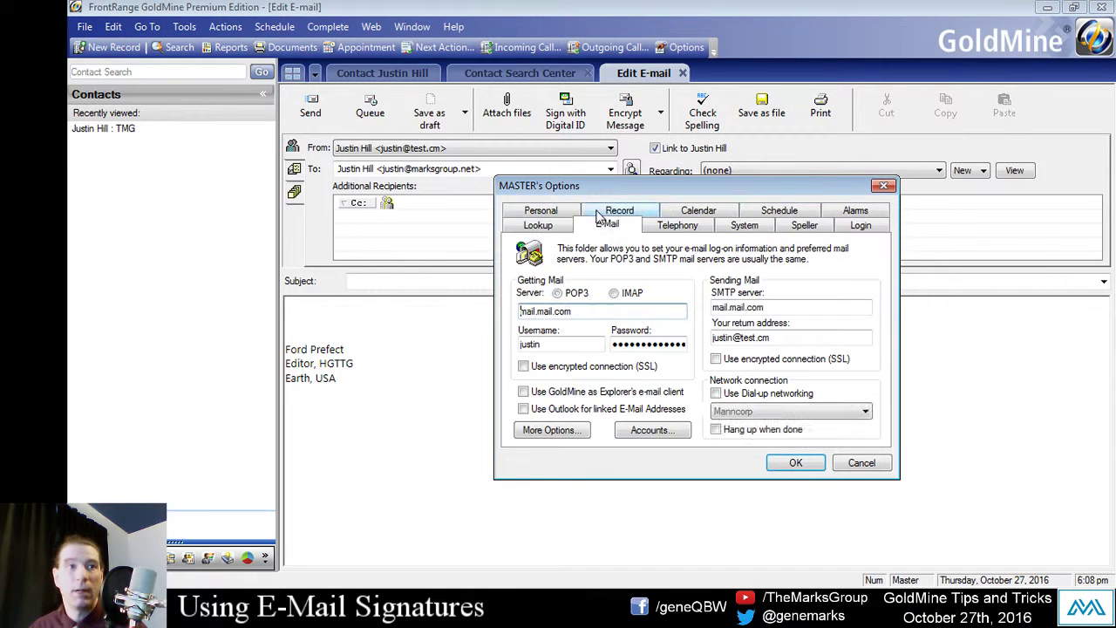
left_click(654, 429)
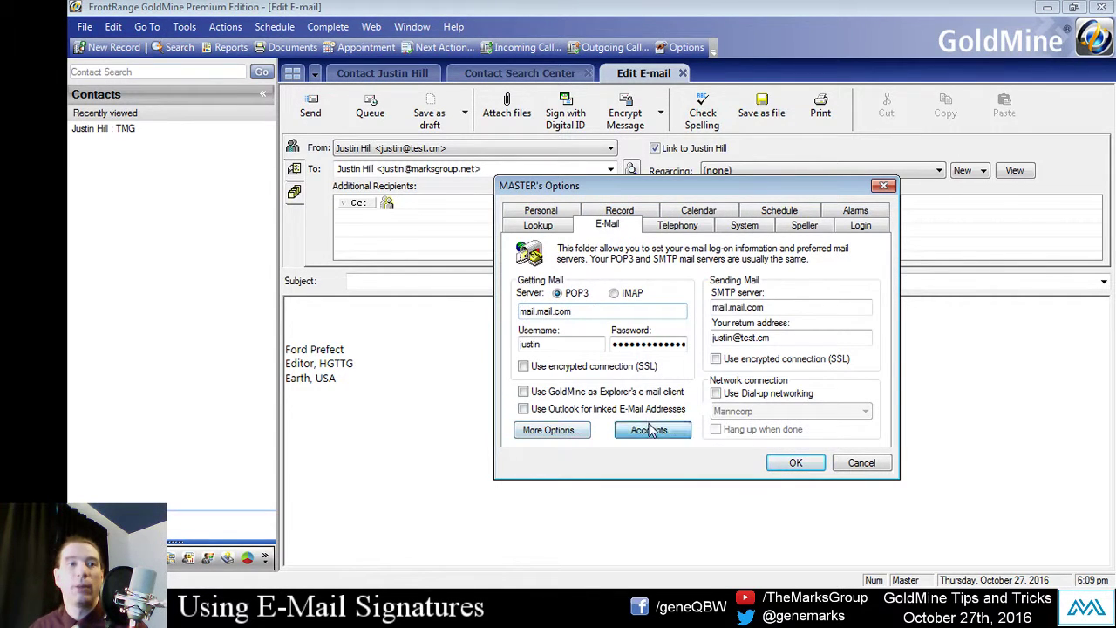
double_click(625, 350)
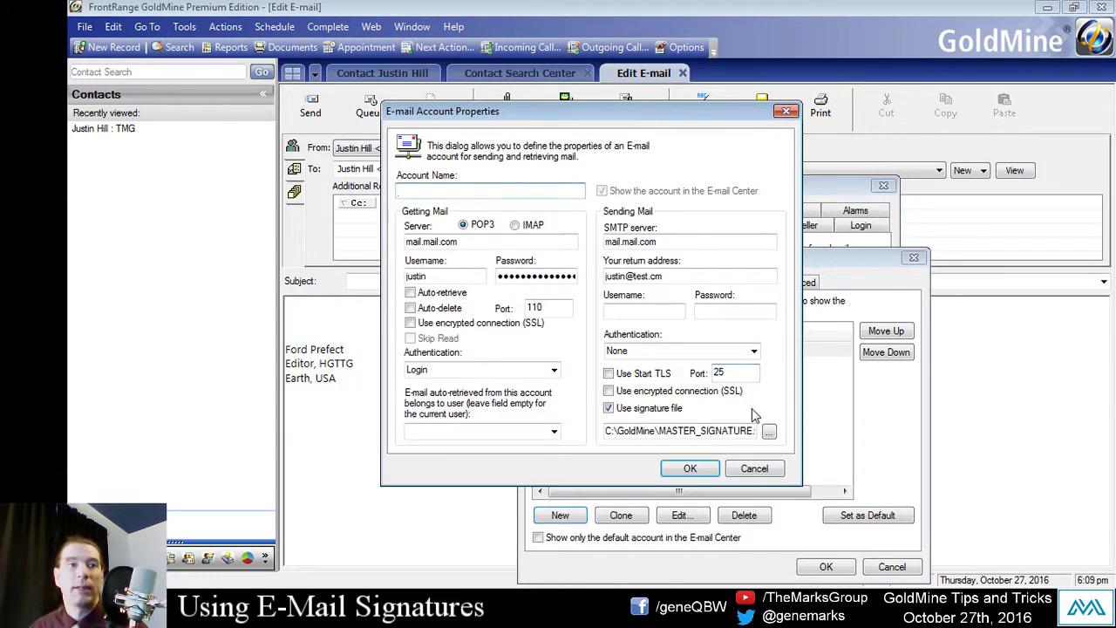
left_click(608, 408)
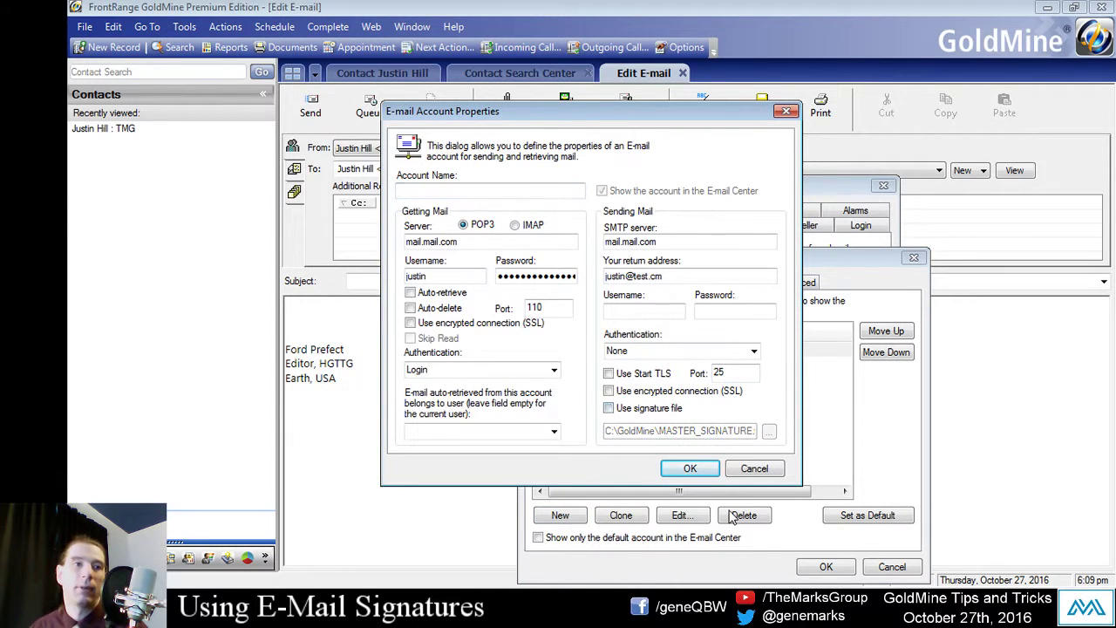
left_click_drag(562, 110, 441, 84)
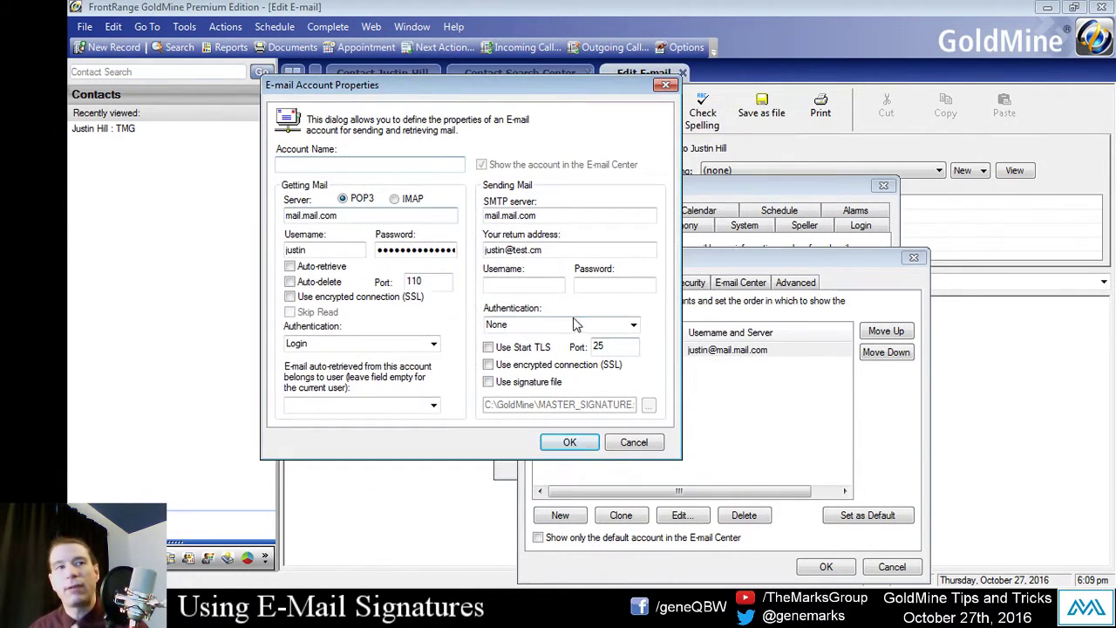
left_click(493, 387)
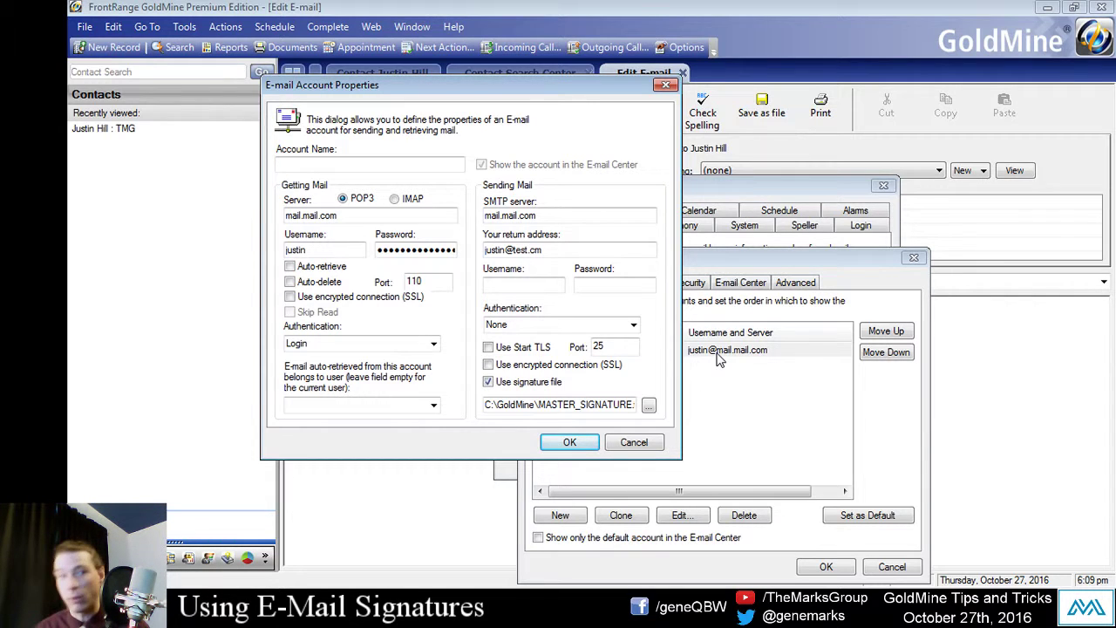
left_click(489, 382)
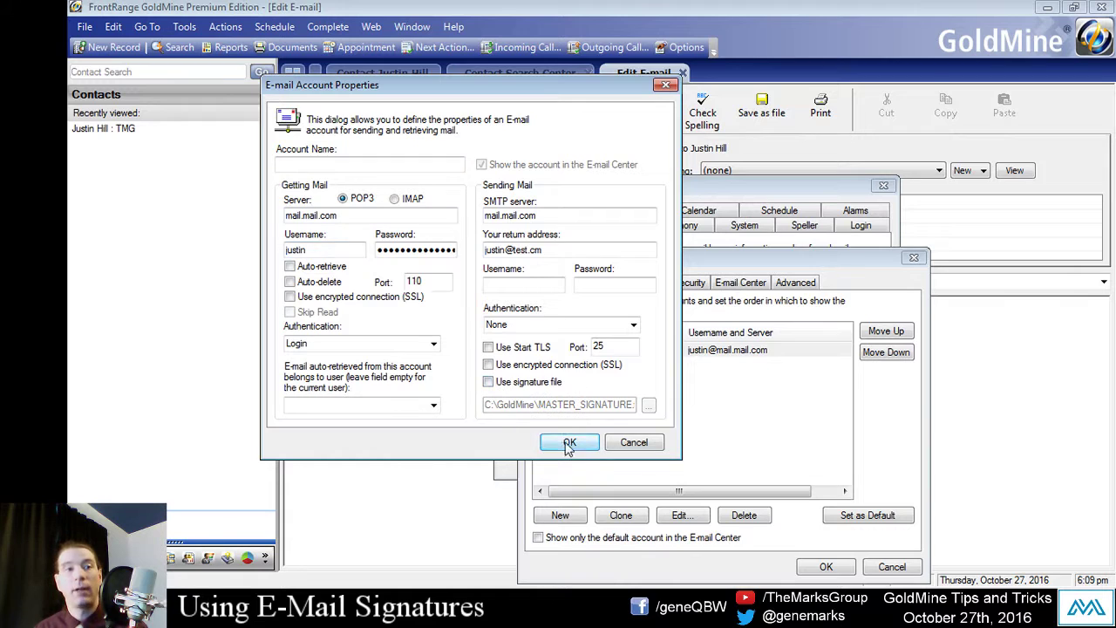
left_click(569, 443)
left_click(825, 567)
left_click(801, 460)
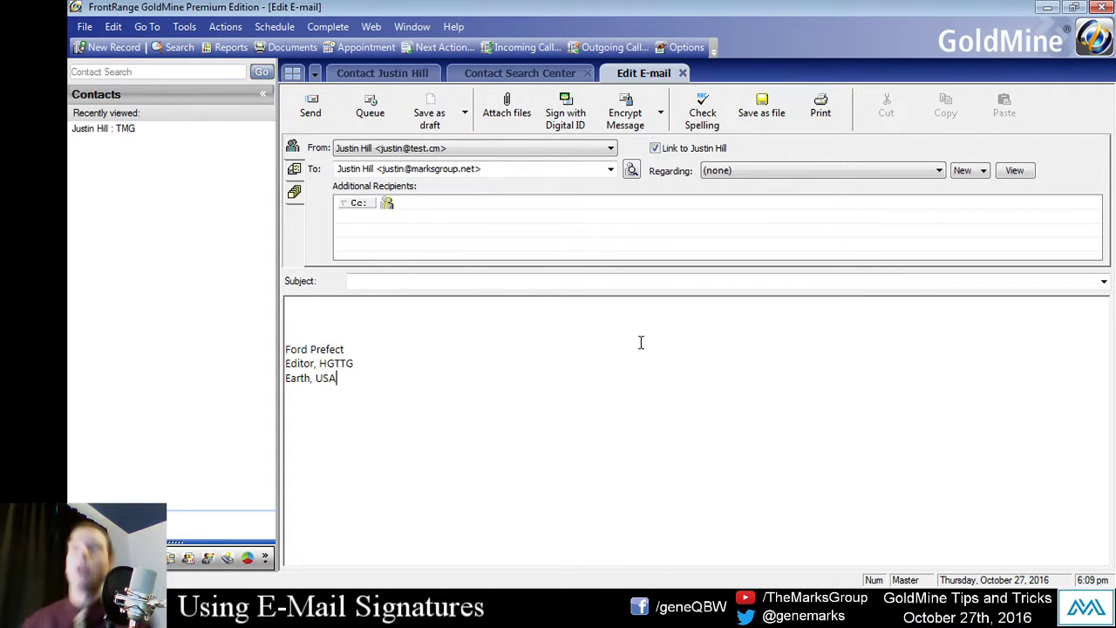
Step: Close the draft, go to Document Templates, and create a New template in E-mail Templates
left_click(683, 72)
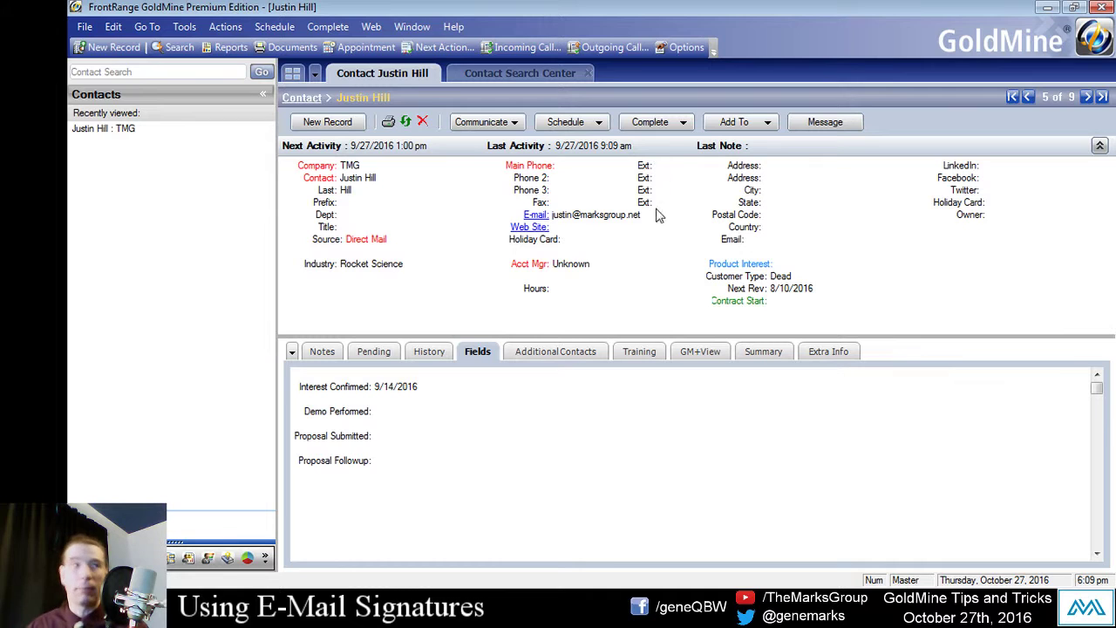
left_click(142, 28)
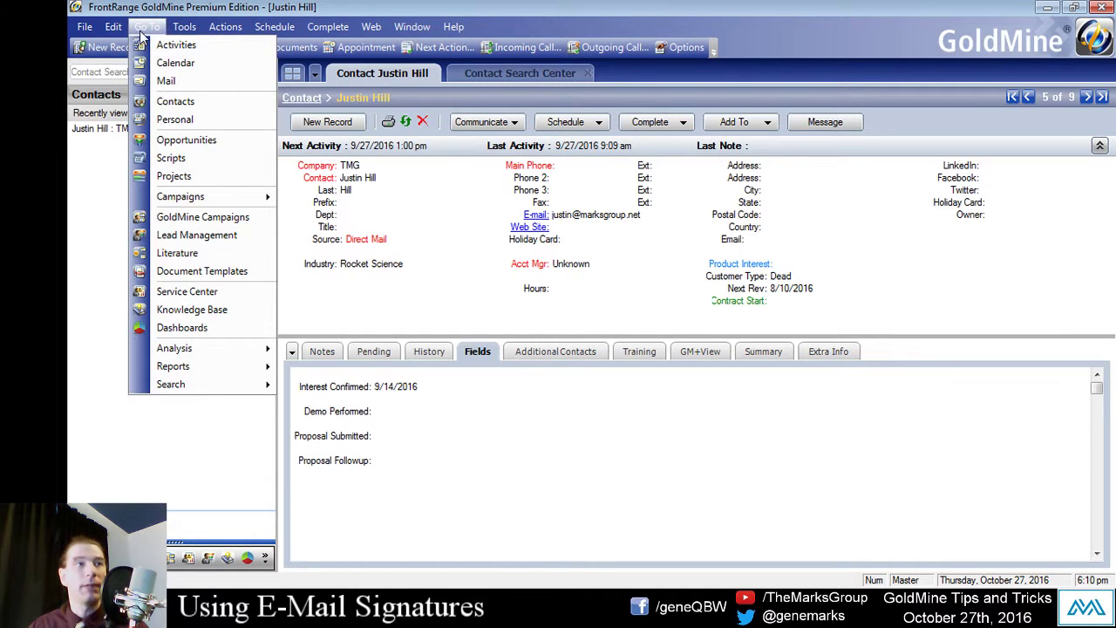
left_click(229, 274)
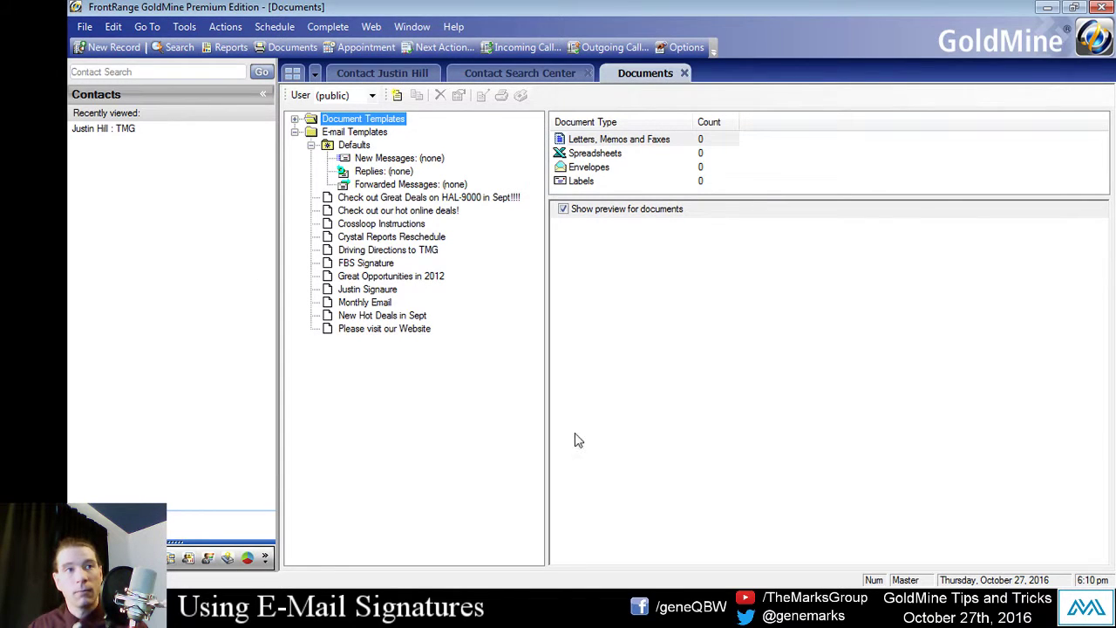
left_click(325, 132)
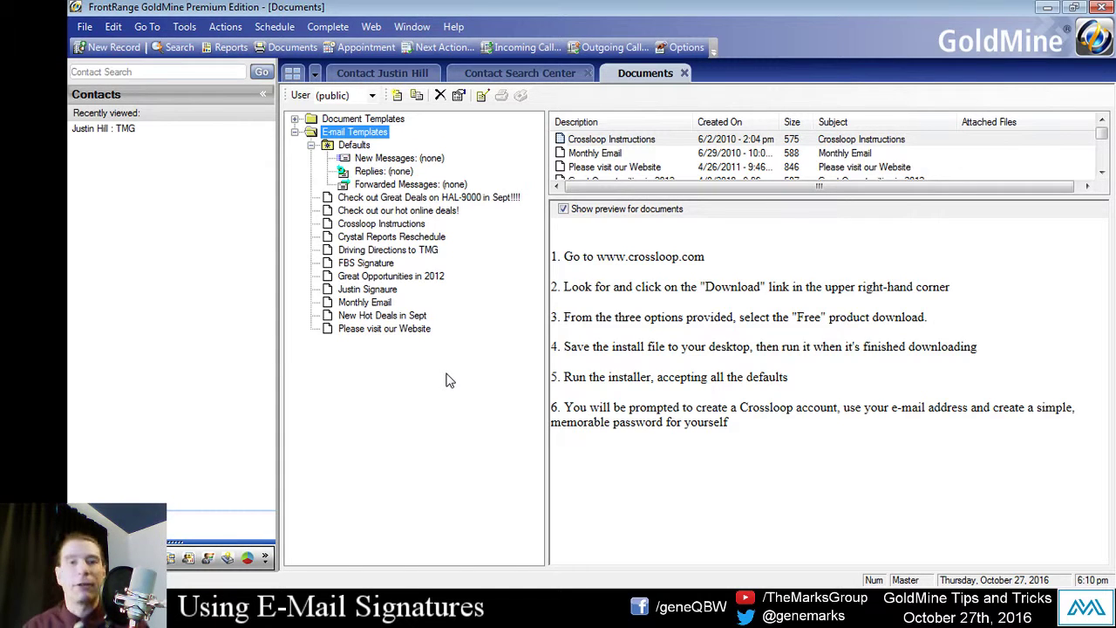
left_click(296, 133)
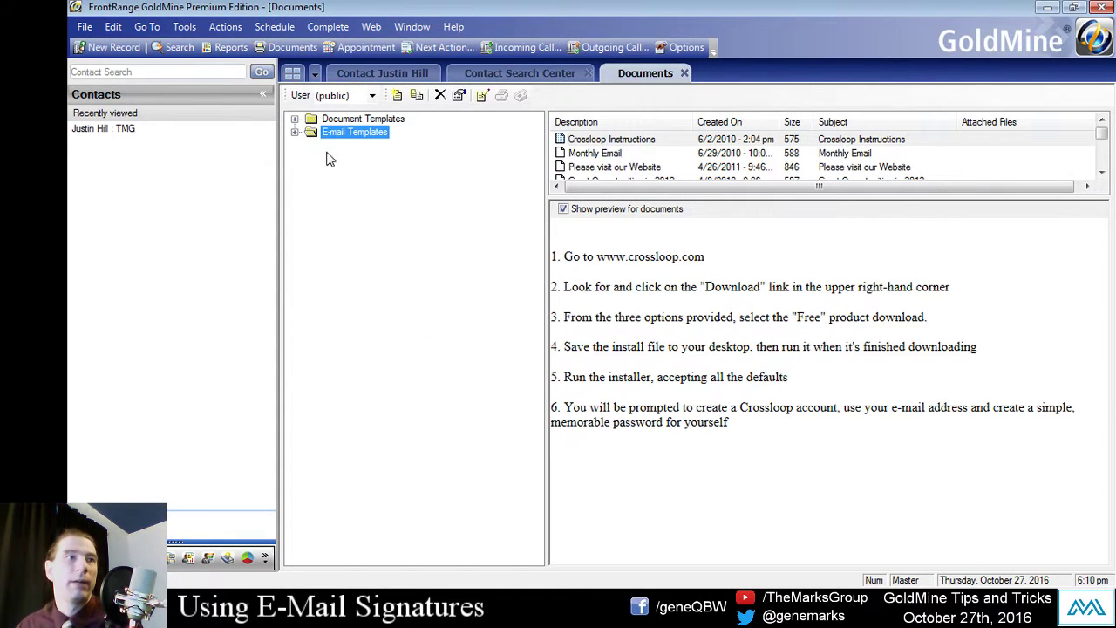
left_click(295, 132)
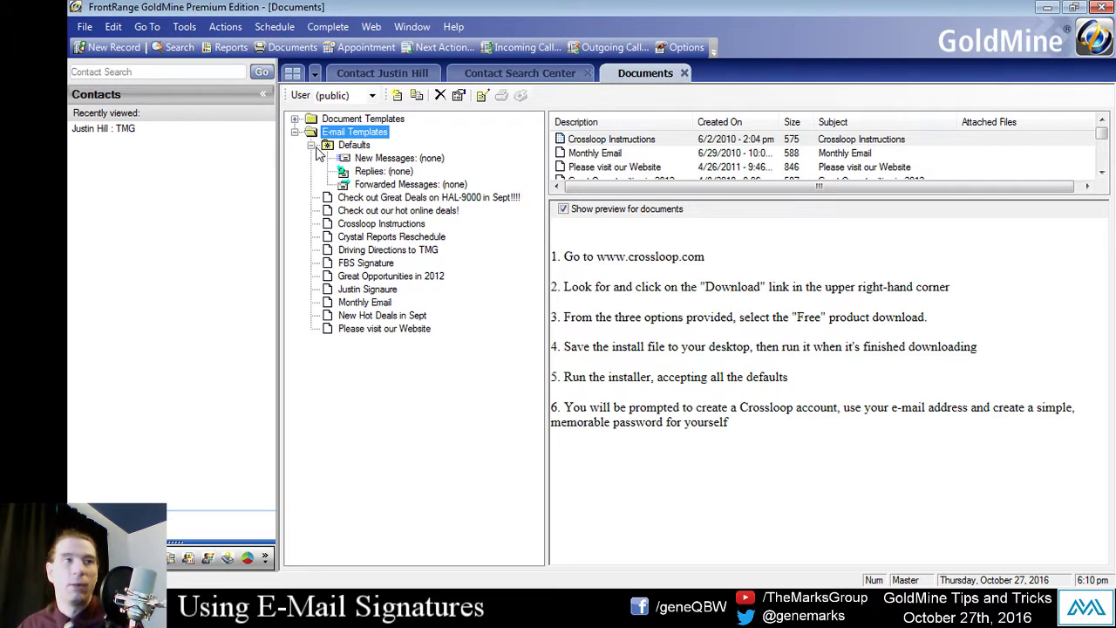
right_click(361, 132)
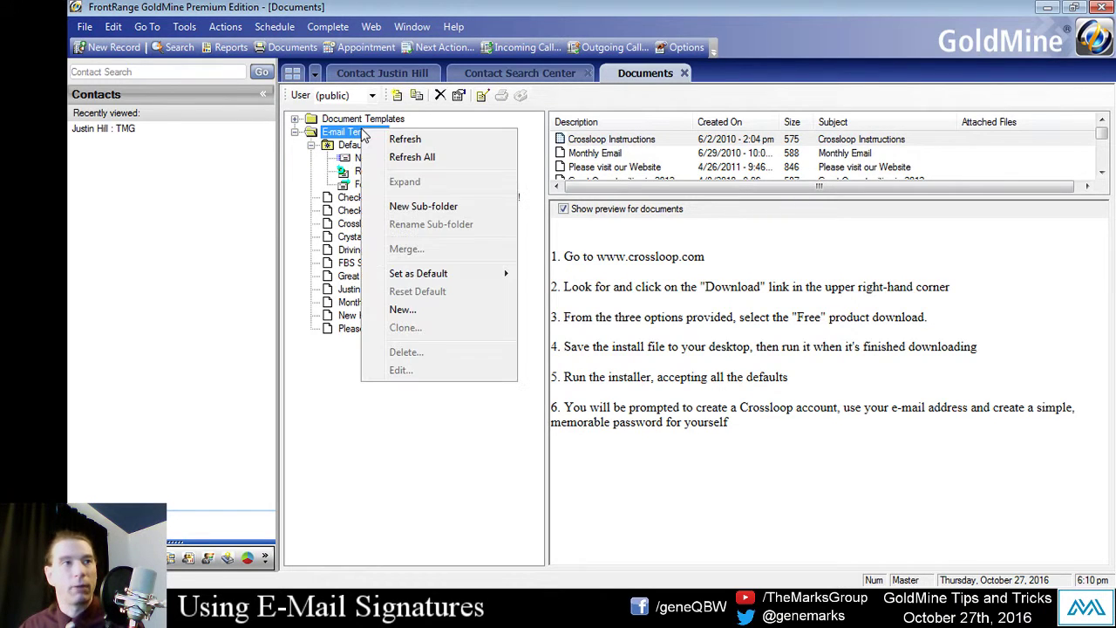
left_click(410, 310)
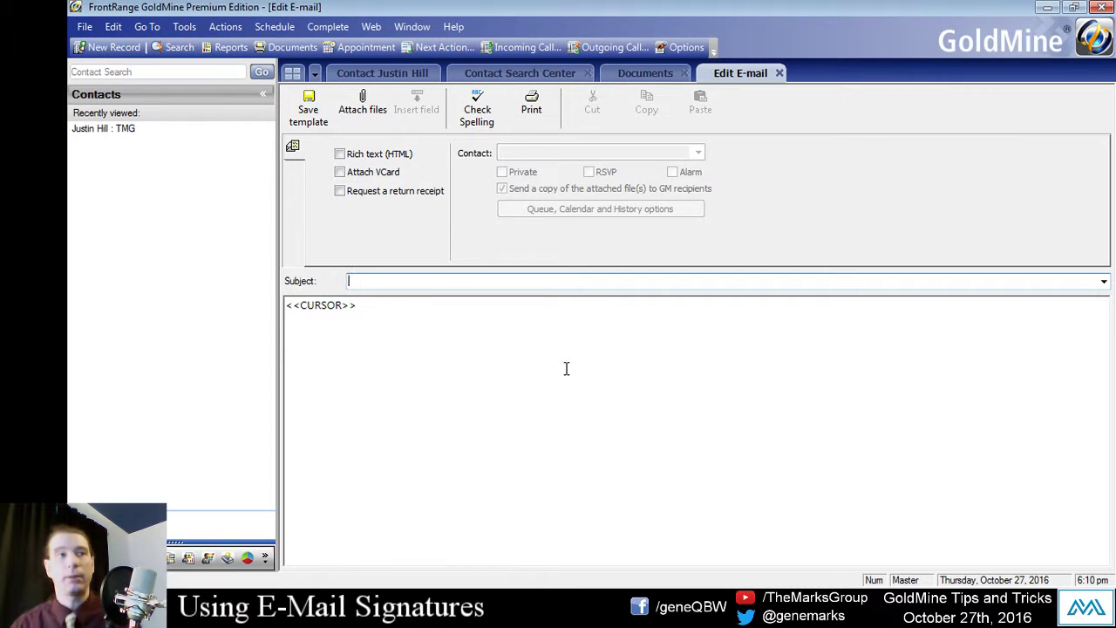
Step: Tick Rich text (HTML) on the new e-mail template
left_click(341, 154)
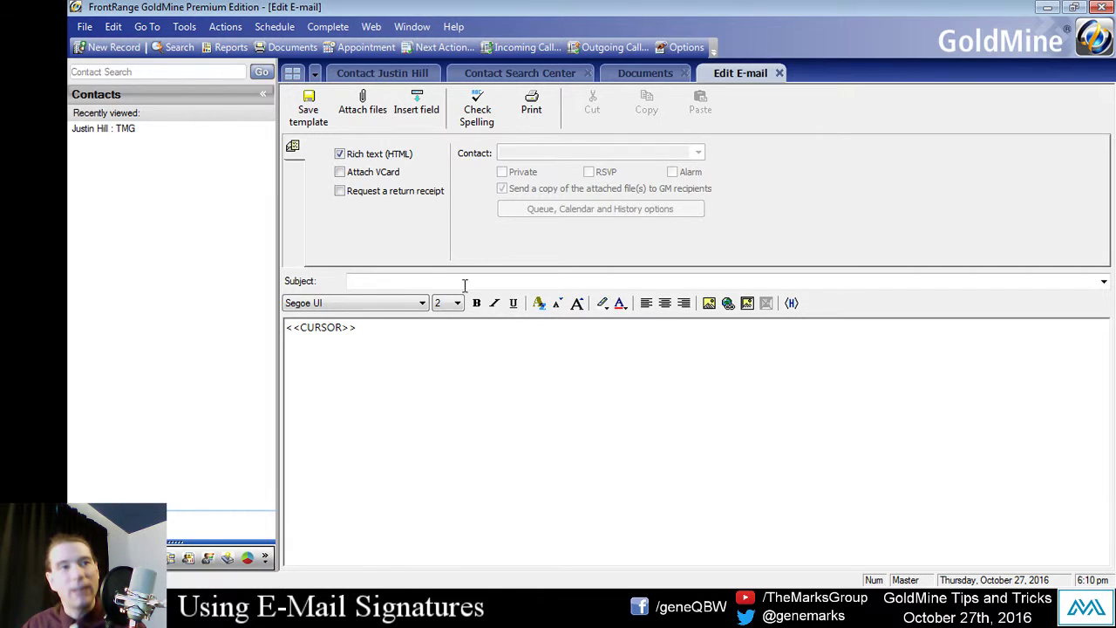
left_click(359, 156)
left_click(359, 157)
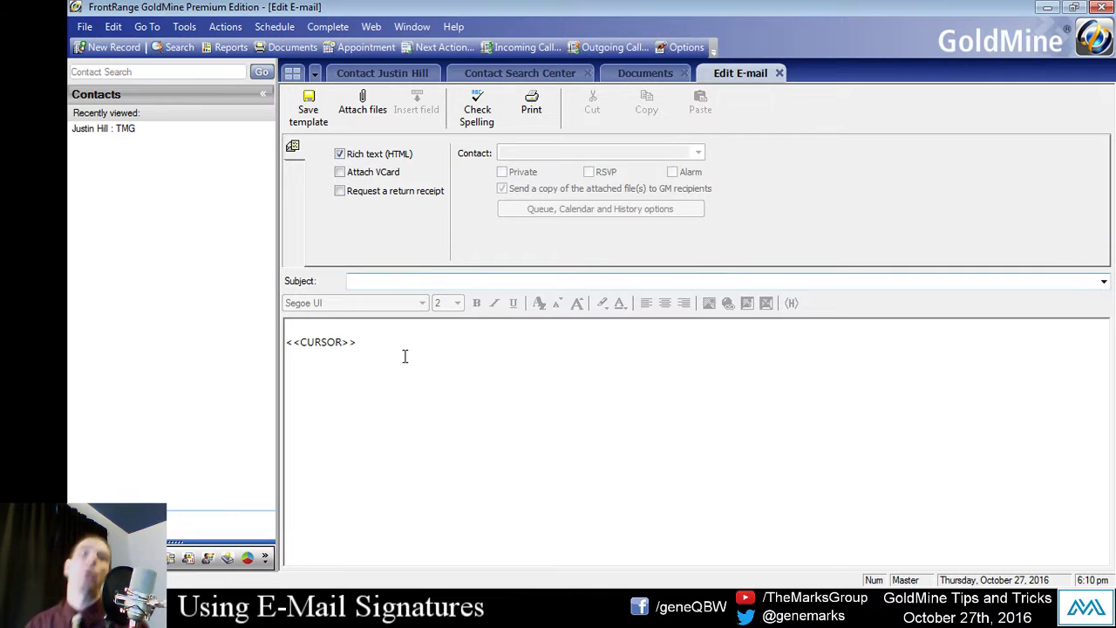
left_click(362, 157)
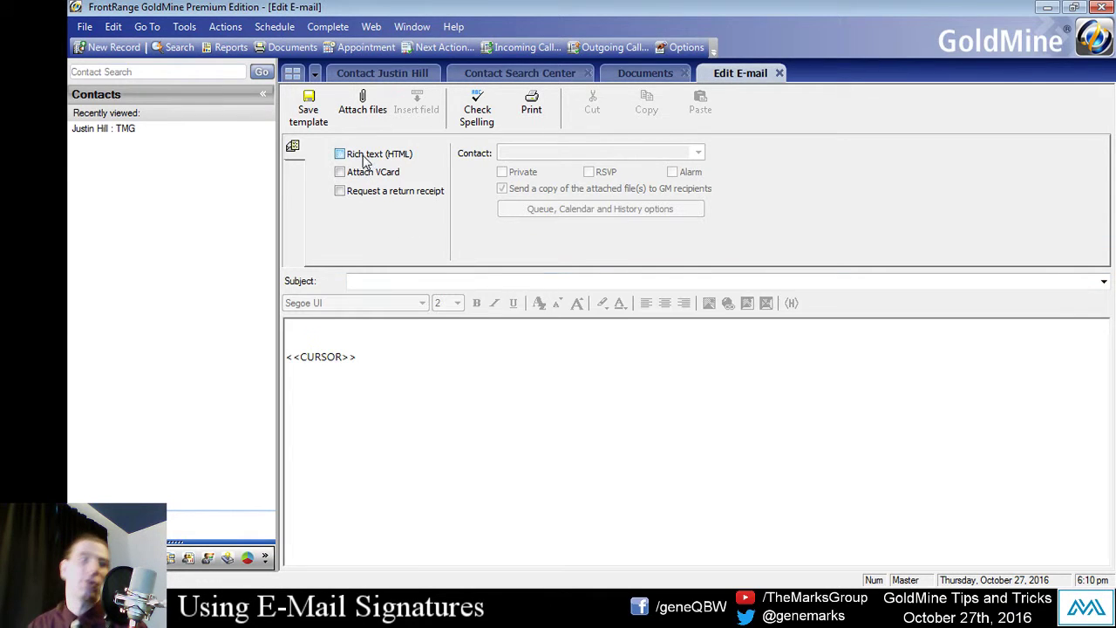
left_click(363, 157)
left_click(397, 283)
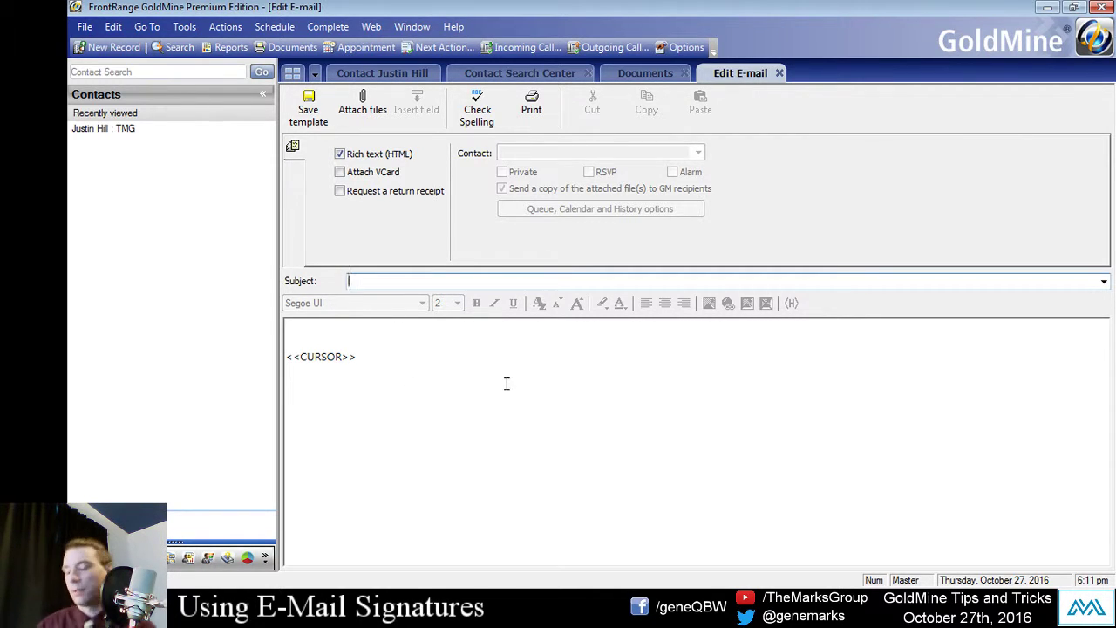
Step: Enter MASTER SIGNATURE as the template's subject
type("MSAST")
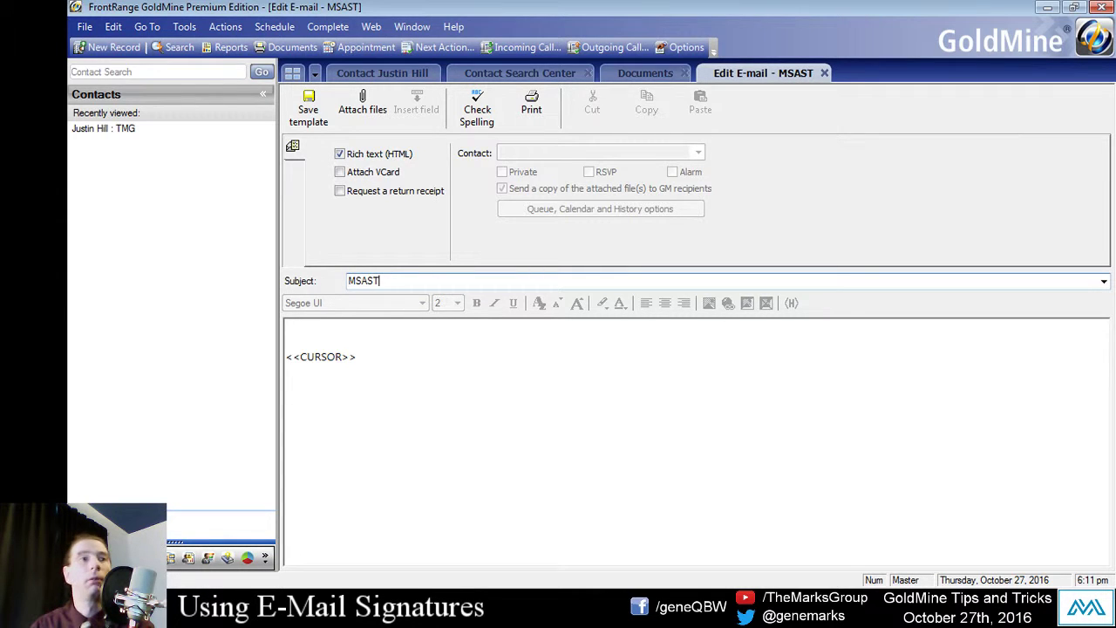
key("BackSpace")
key("BackSpace")
key("BackSpace")
key("BackSpace")
key("BackSpace")
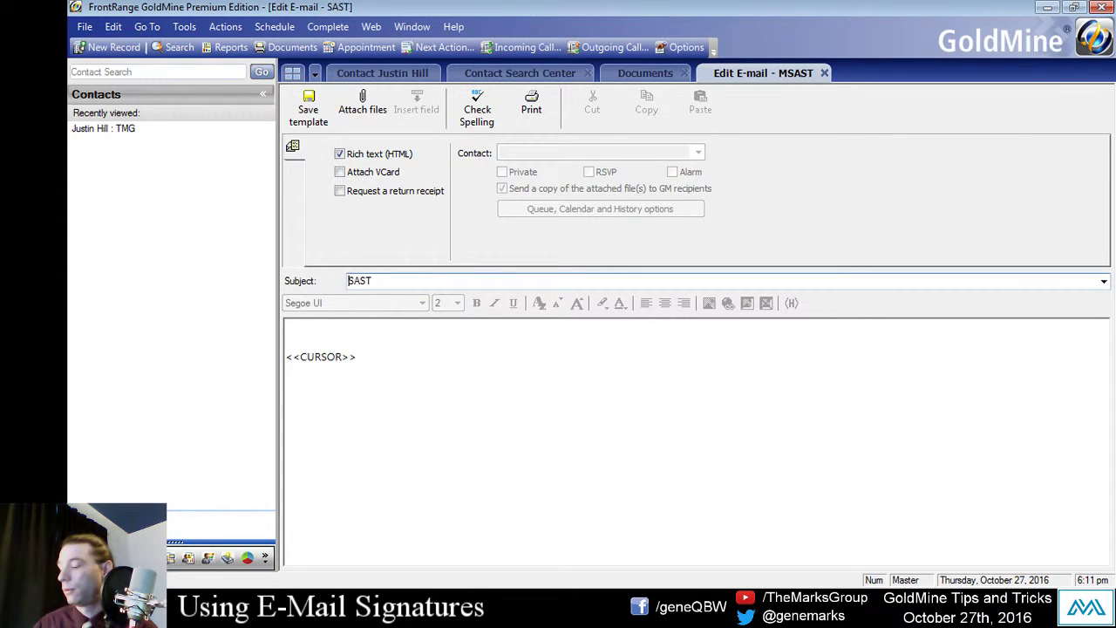
type("MASTER ")
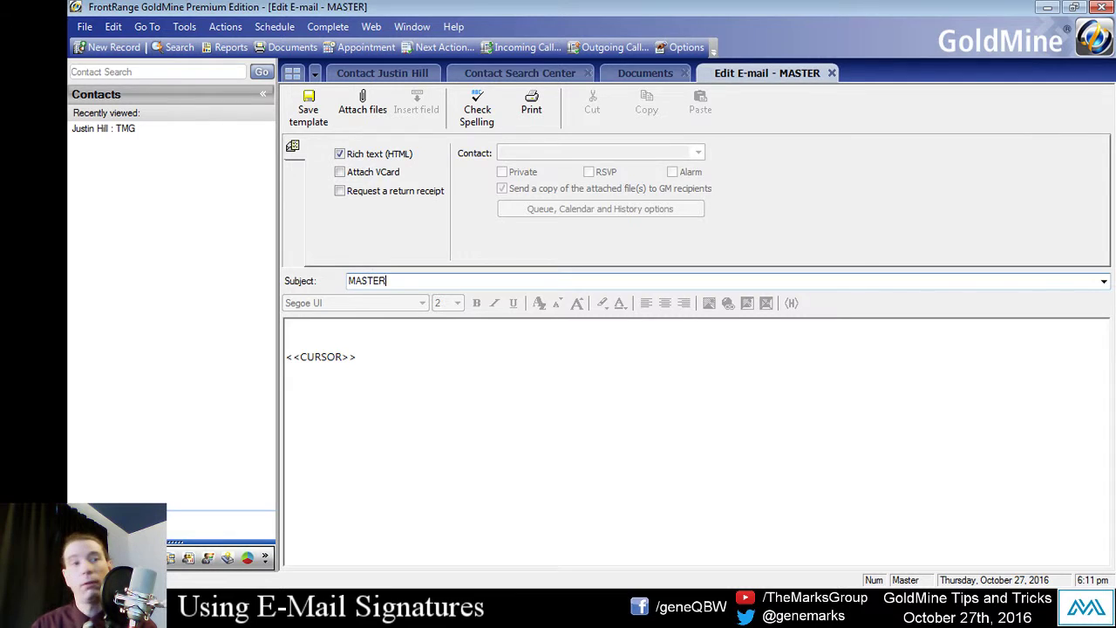
type("SIGNATUREW")
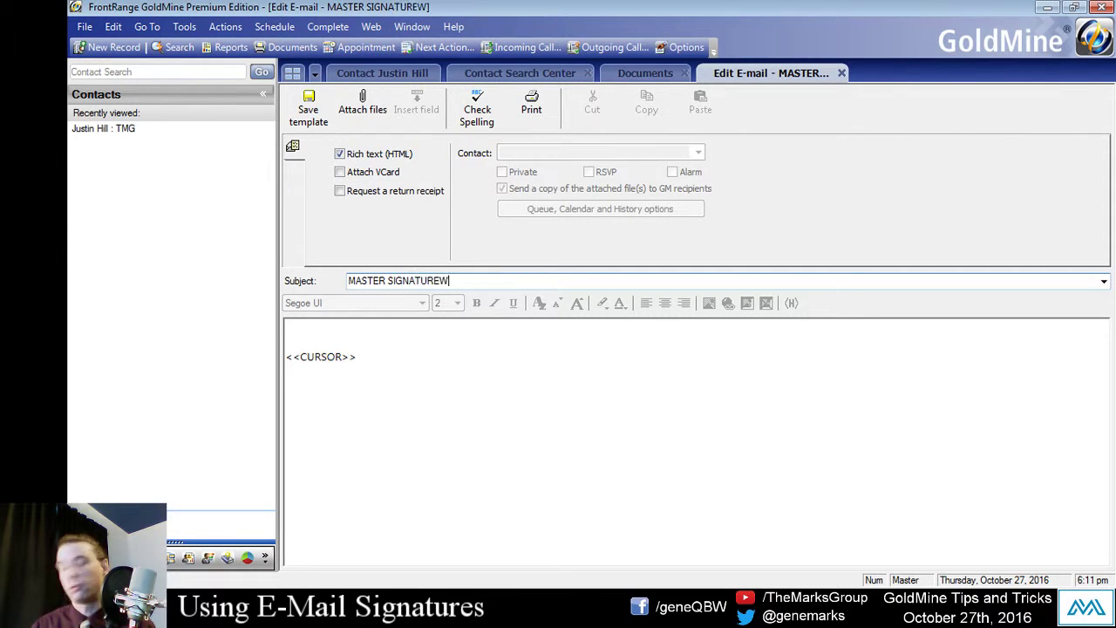
key("BackSpace")
left_click(450, 332)
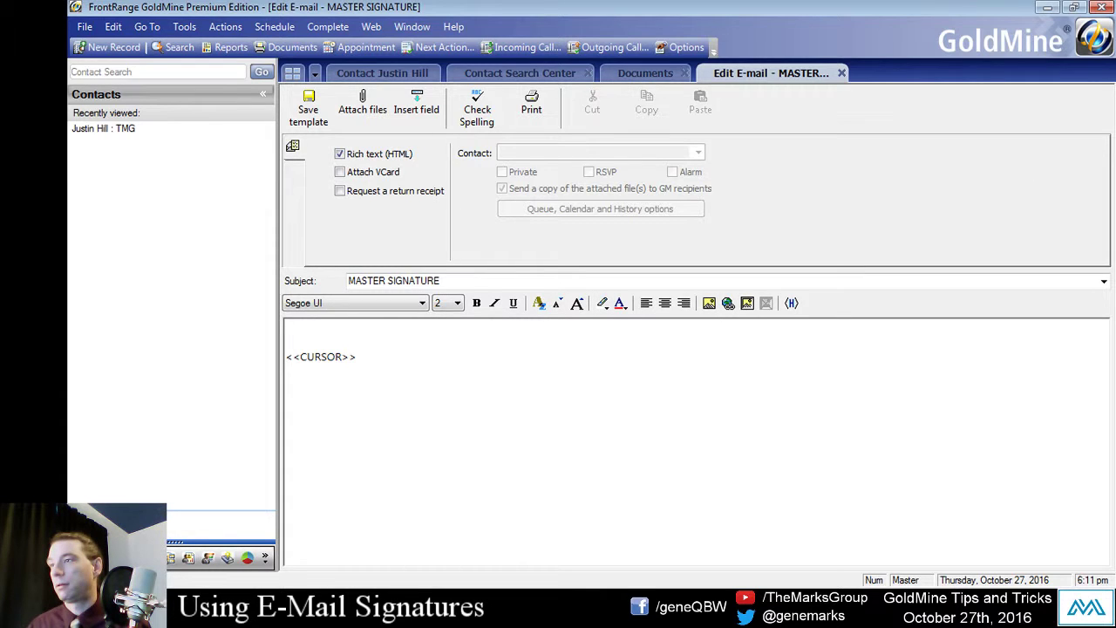
key("alt+Tab")
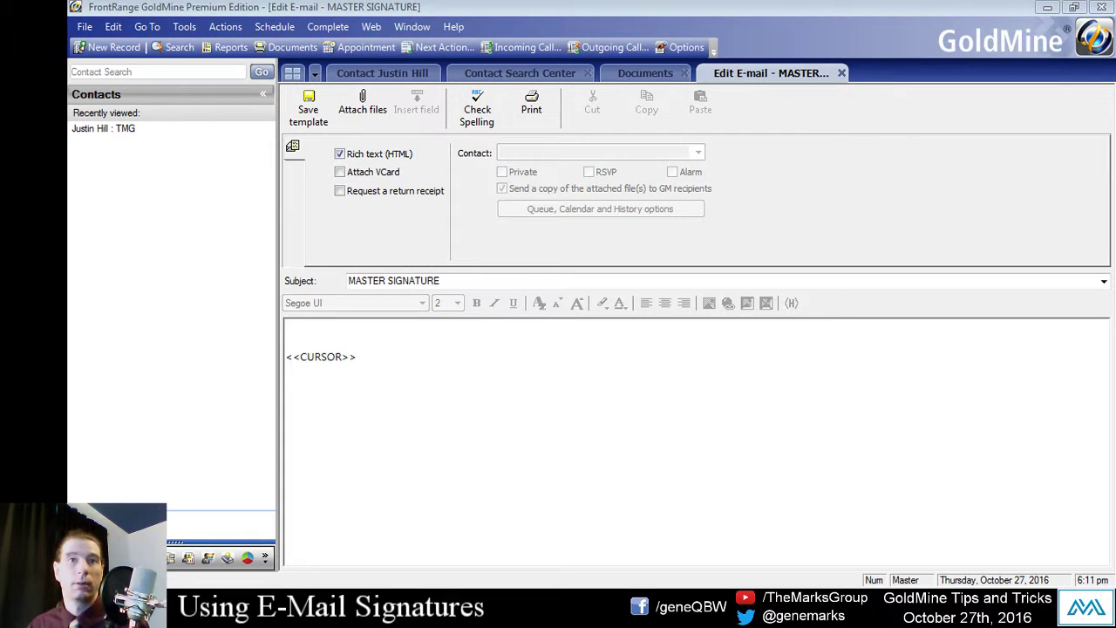
Step: Insert a blank line above <<CURSOR>> and set its font to Times New Roman
left_click(445, 493)
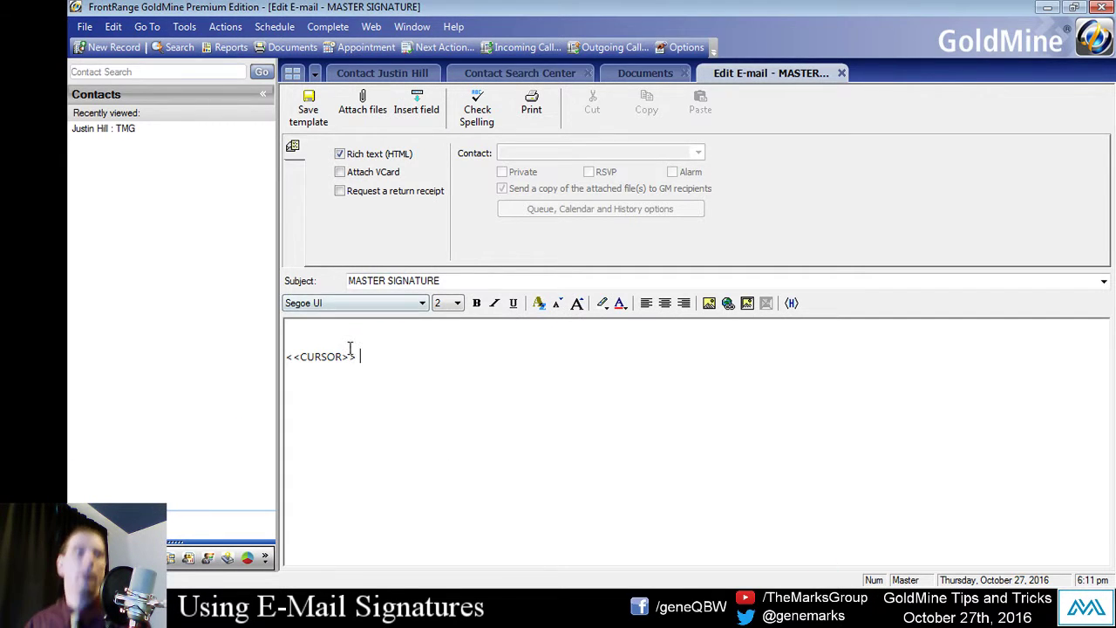
left_click(485, 320)
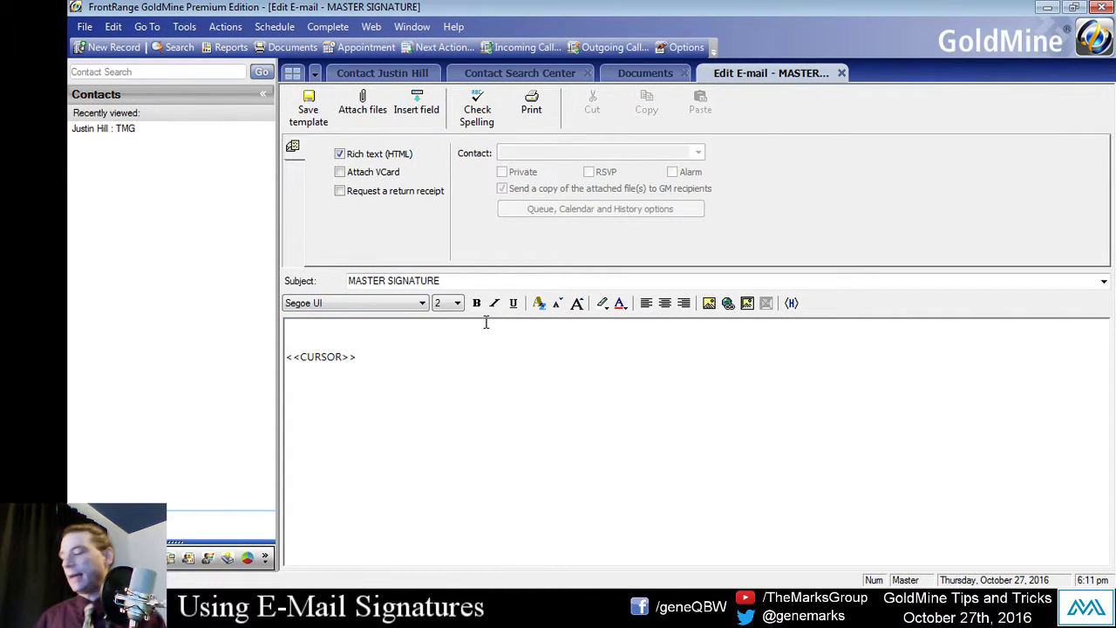
key("Return")
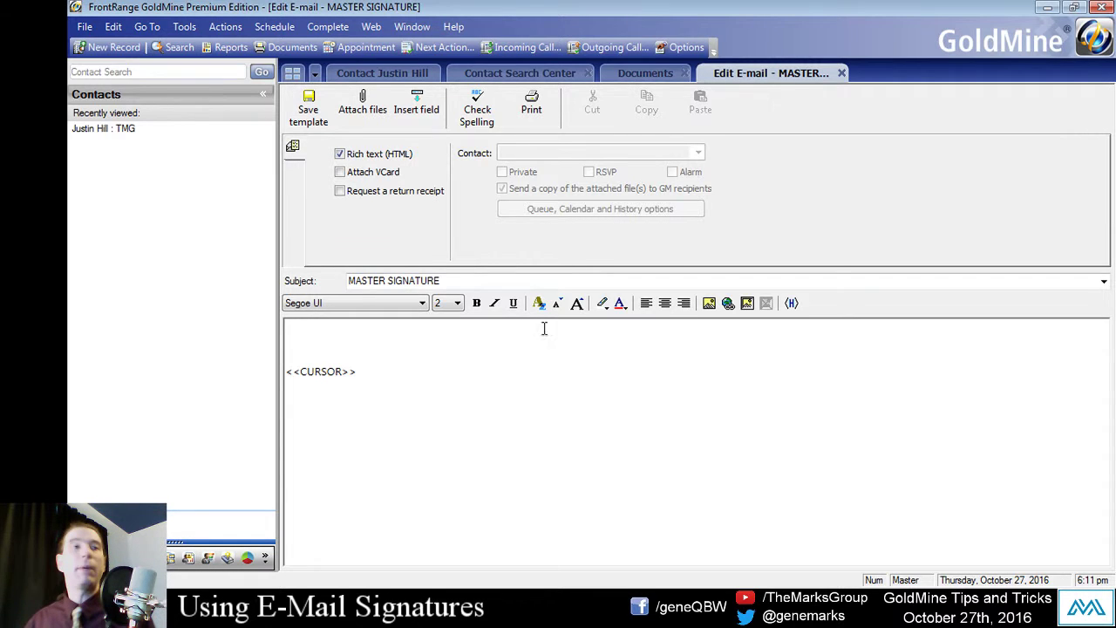
left_click(410, 304)
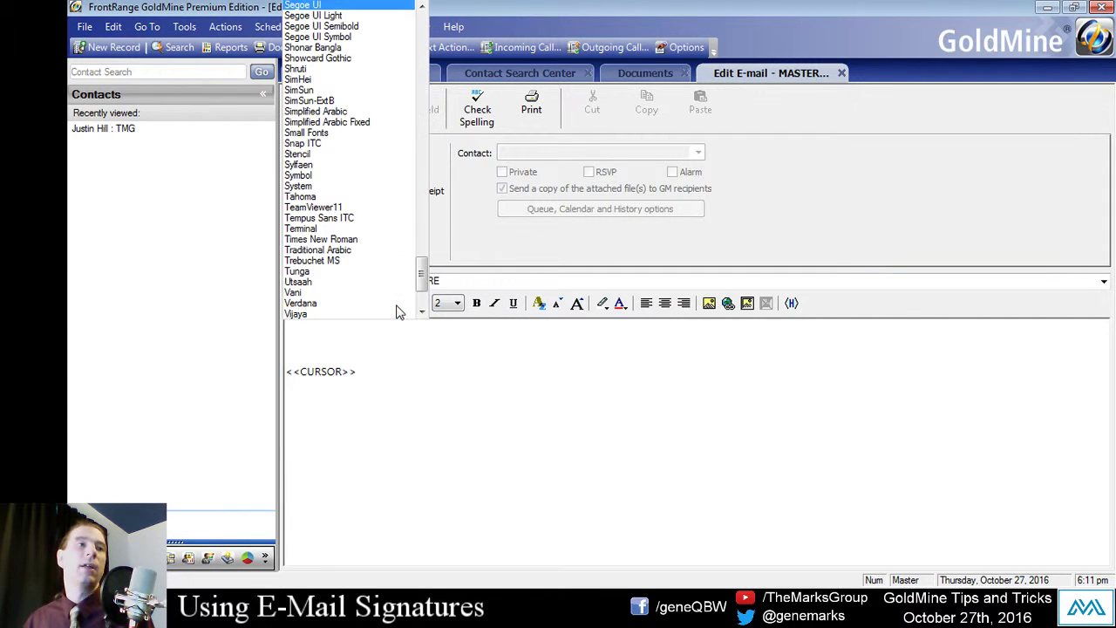
left_click(301, 239)
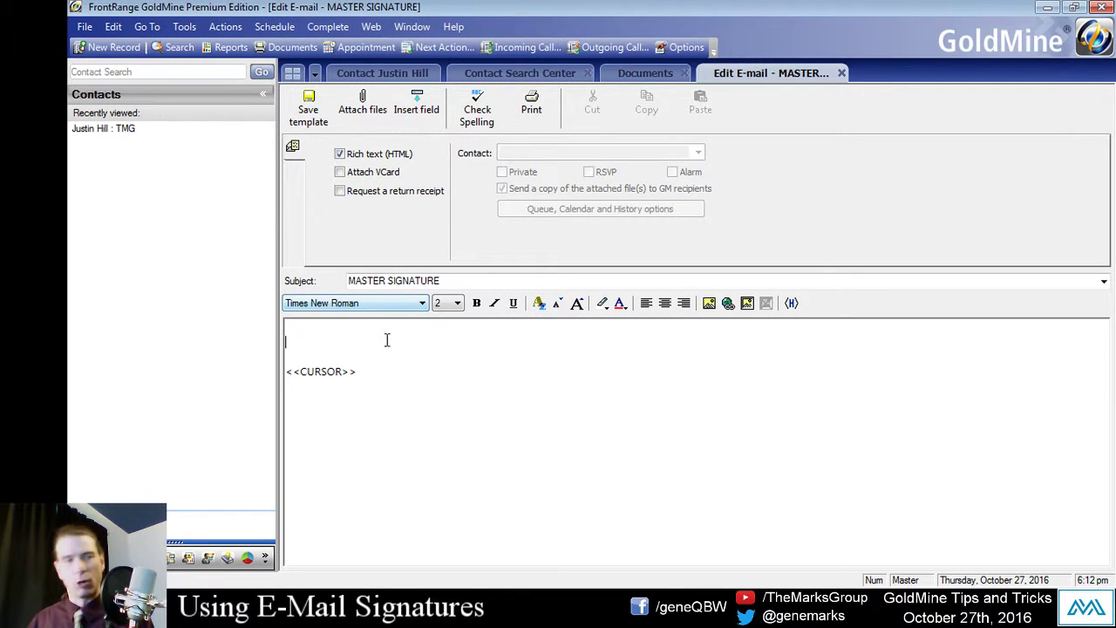
left_click(355, 339)
left_click(353, 302)
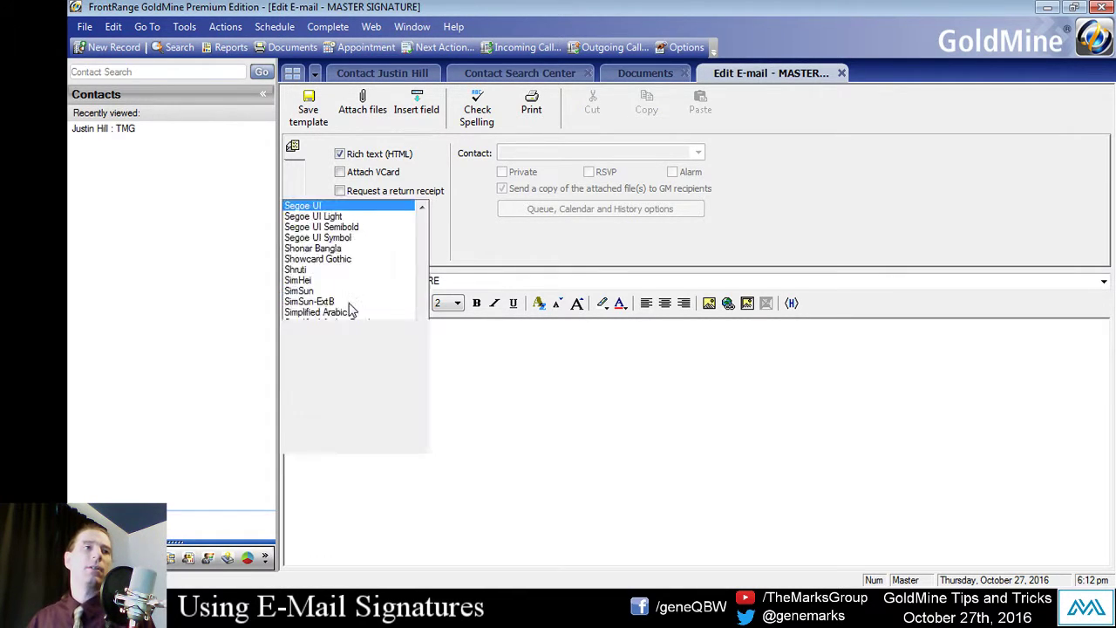
left_click(354, 242)
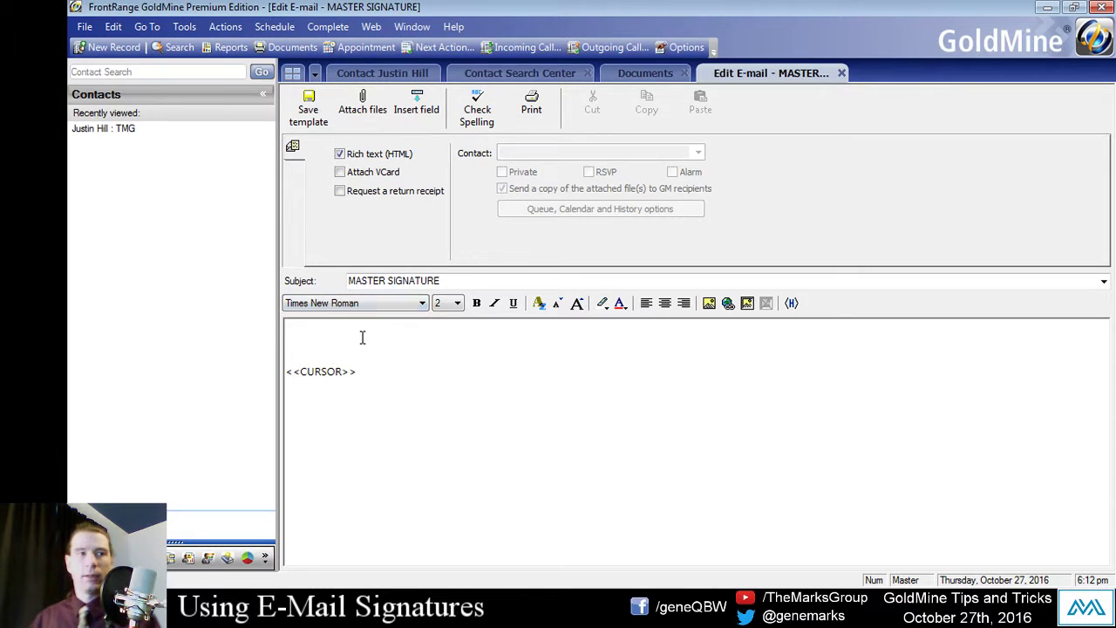
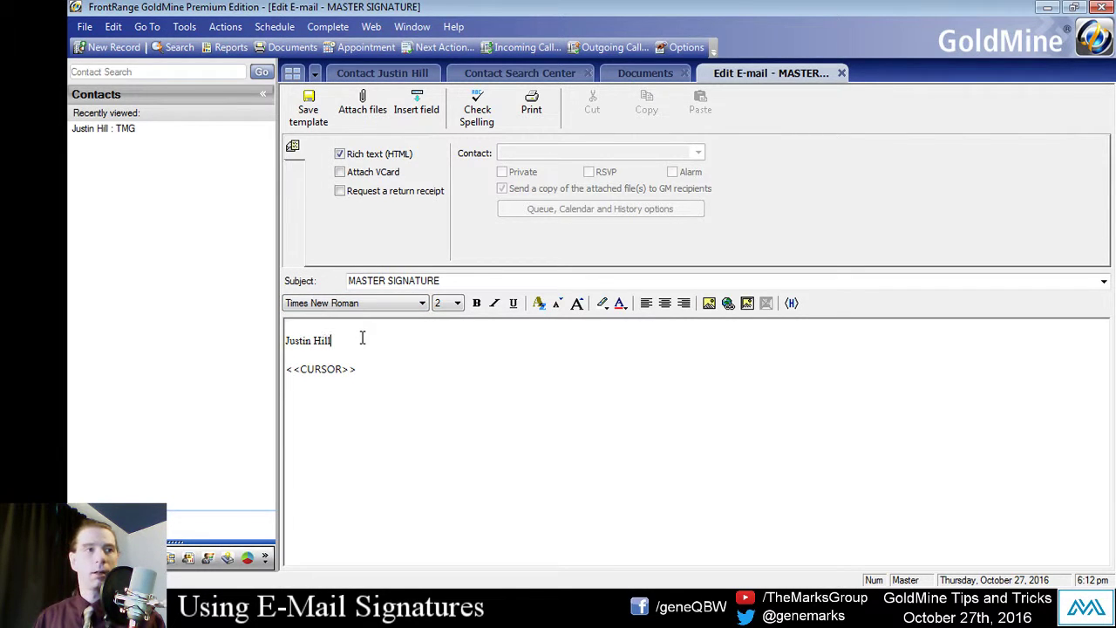
Step: Type the signer's name on the first line and set it to size 4
left_click_drag(351, 345, 286, 341)
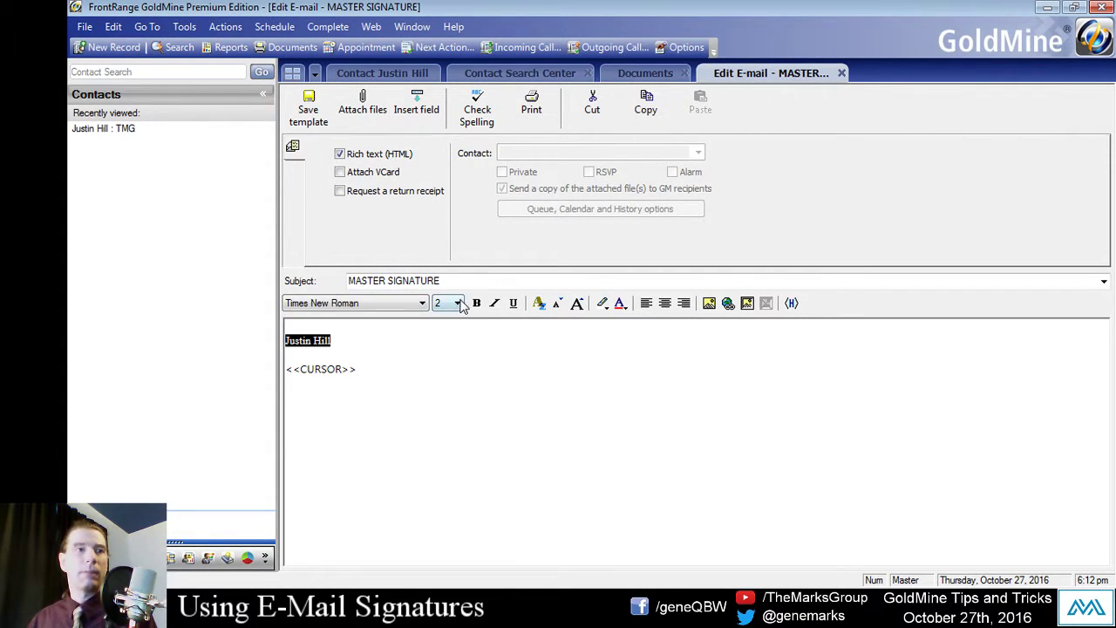
left_click(458, 303)
left_click(449, 357)
left_click(462, 423)
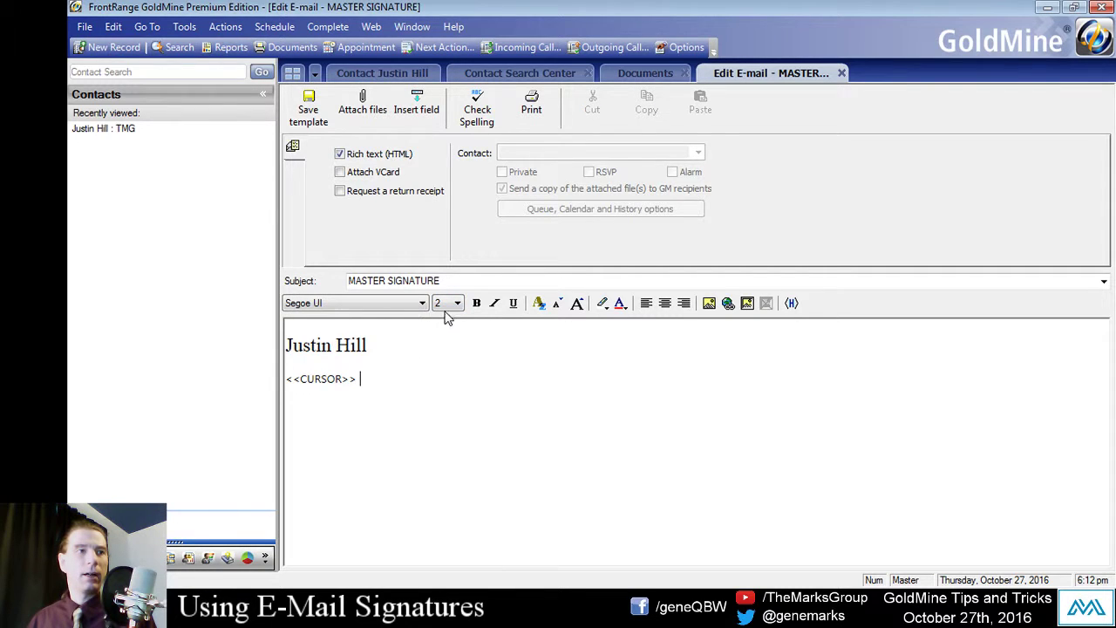
left_click(455, 304)
left_click(449, 352)
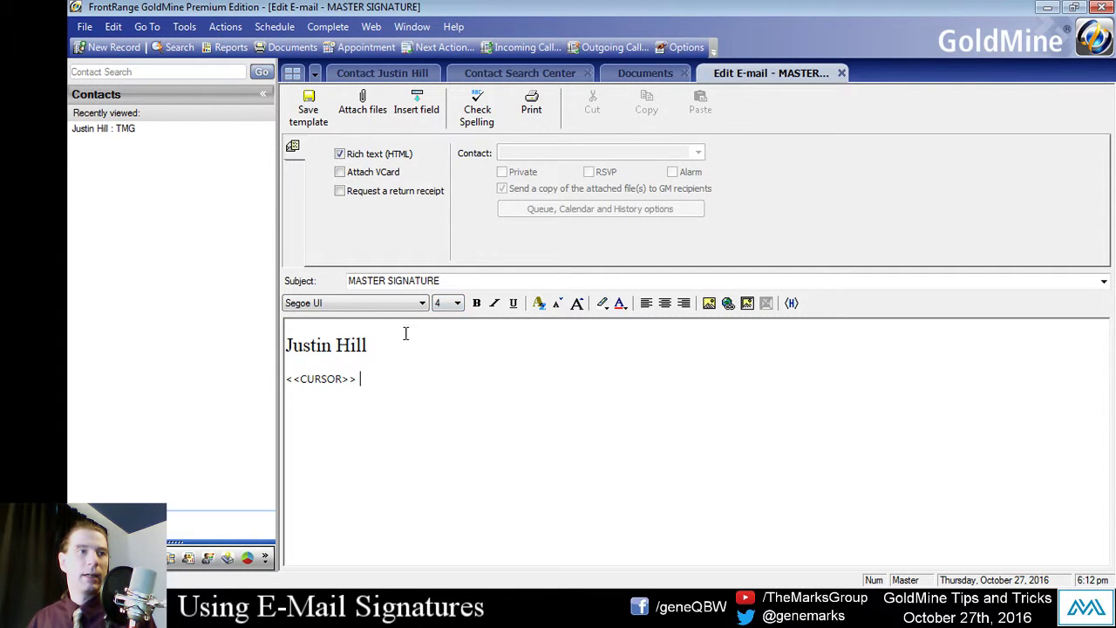
triple_click(349, 344)
left_click(445, 307)
left_click(448, 351)
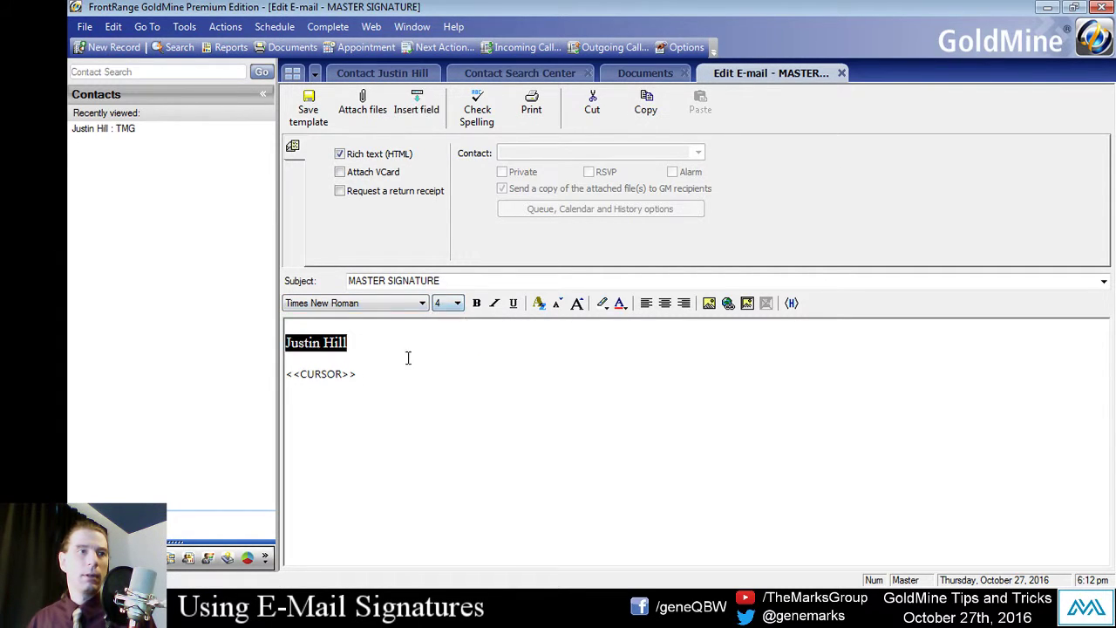
left_click(393, 341)
Step: Add the lines 'GoldMine Technician' and 'The Marks Group' below the name
key("Return")
type("G")
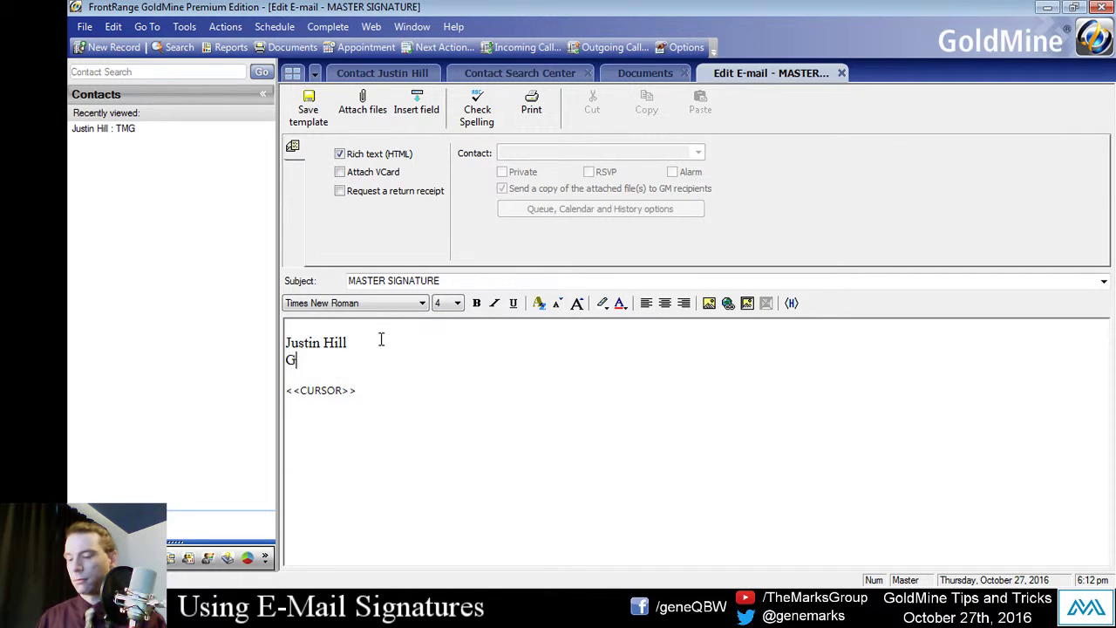
type("oldMine Tecni")
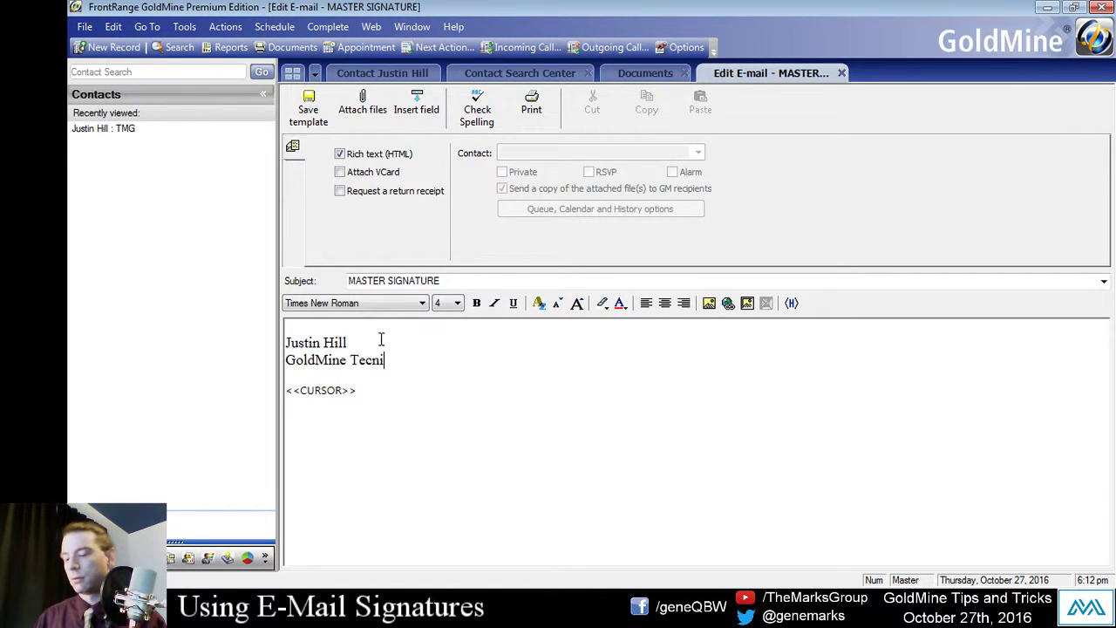
key("BackSpace")
key("BackSpace")
type("hnician")
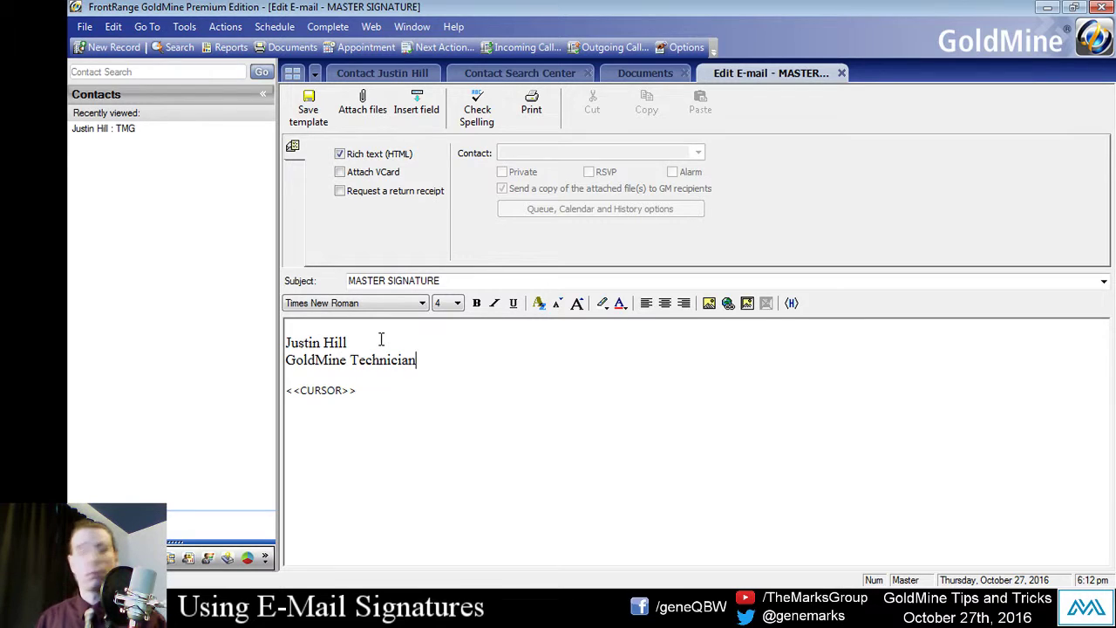
key("Return")
type("The m")
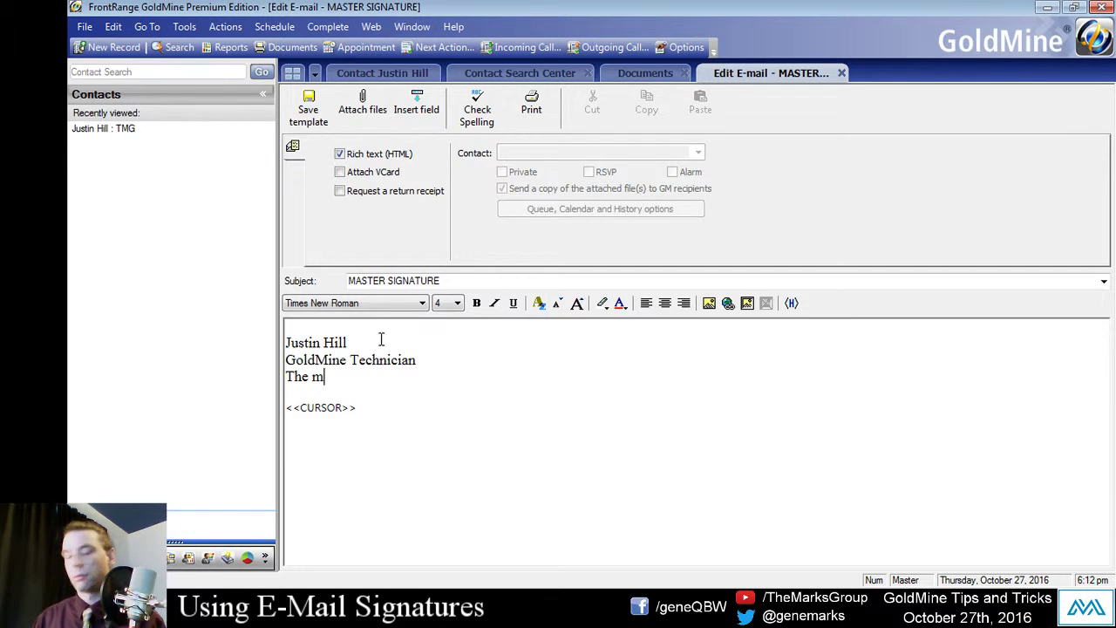
key("BackSpace")
type("M")
key("BackSpace")
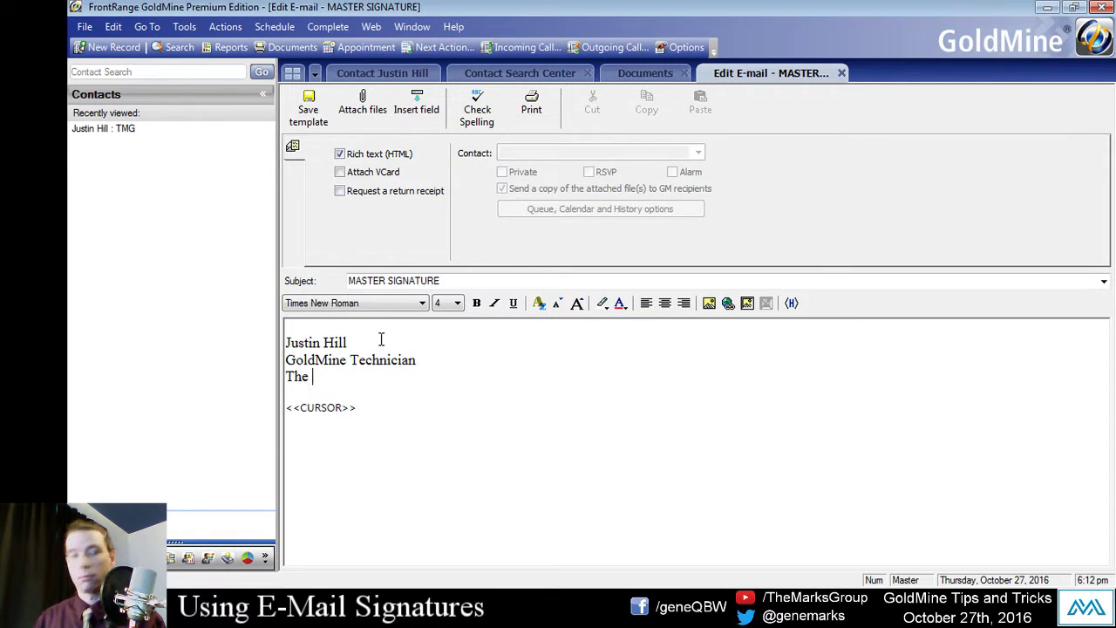
type("Marks Group")
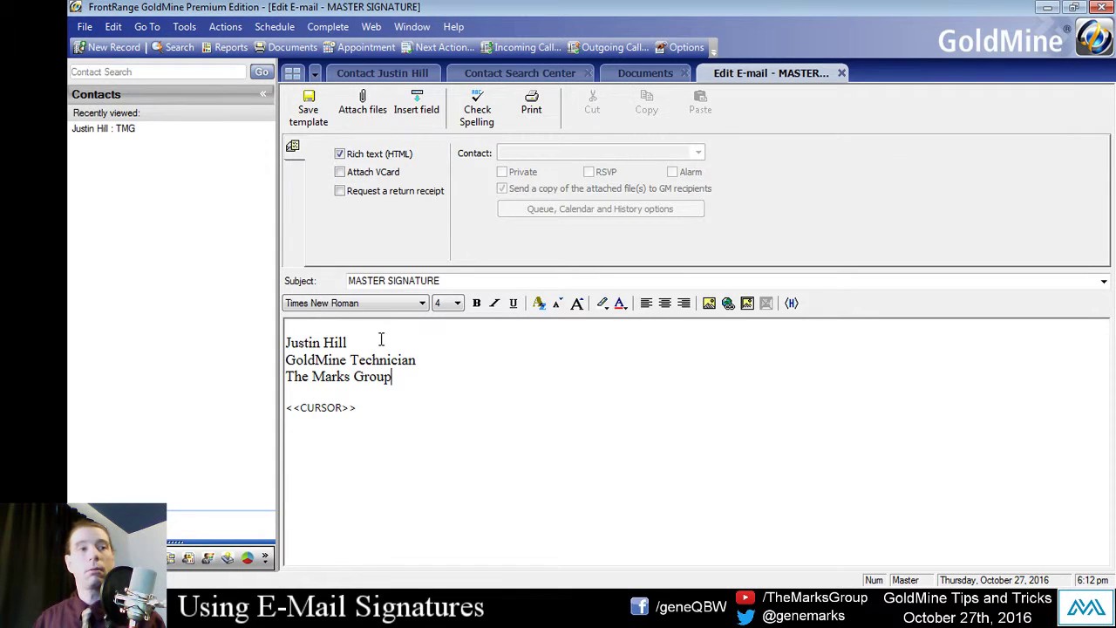
Step: Add the signer's e-mail address as the last signature line
key("Return")
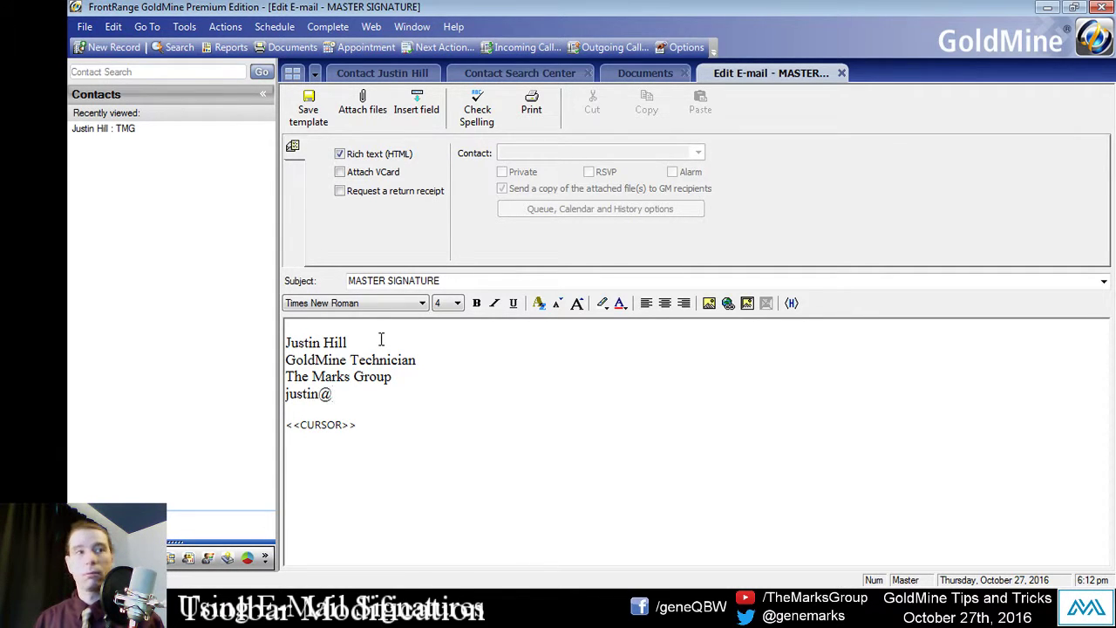
key("Caps_Lock")
key("Caps_Lock")
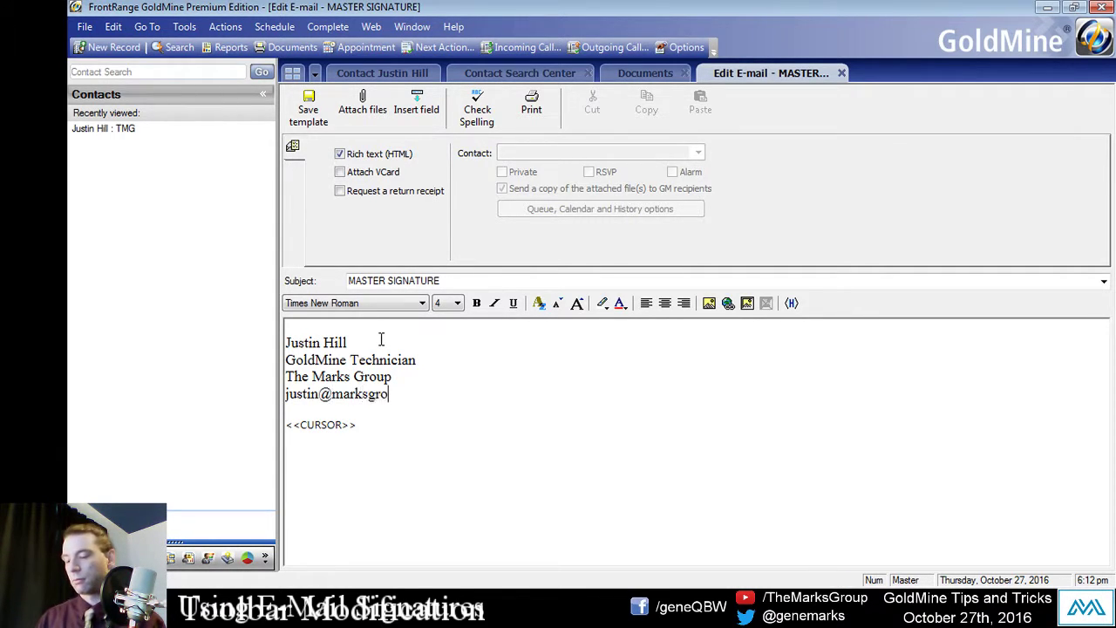
triple_click(448, 403)
left_click(364, 436)
left_click_drag(362, 433, 300, 428)
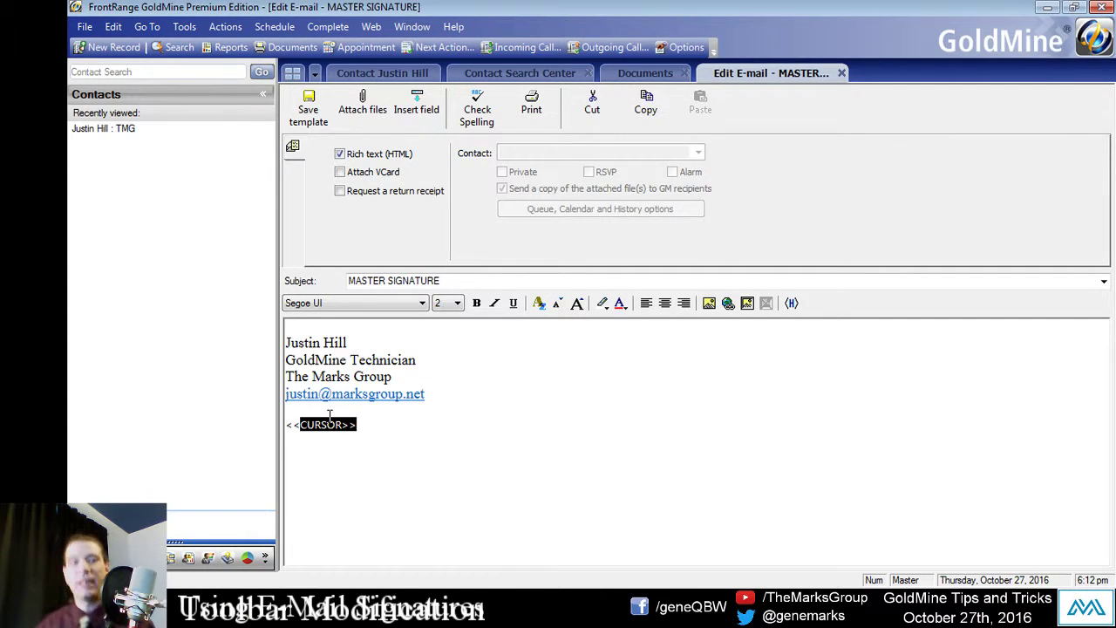
triple_click(387, 422)
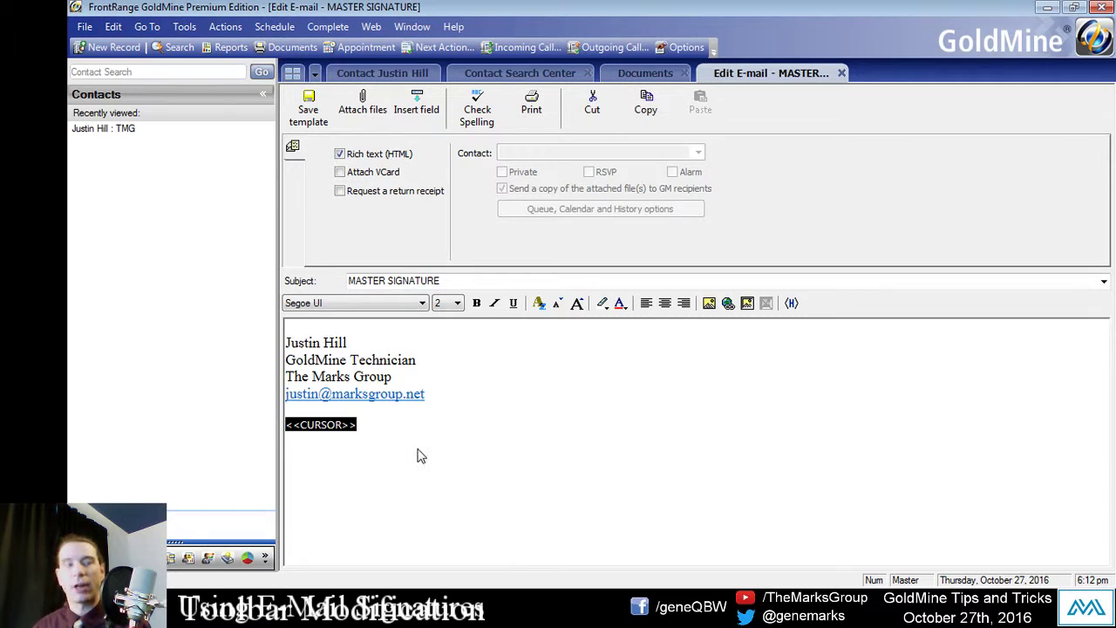
key("ctrl+x")
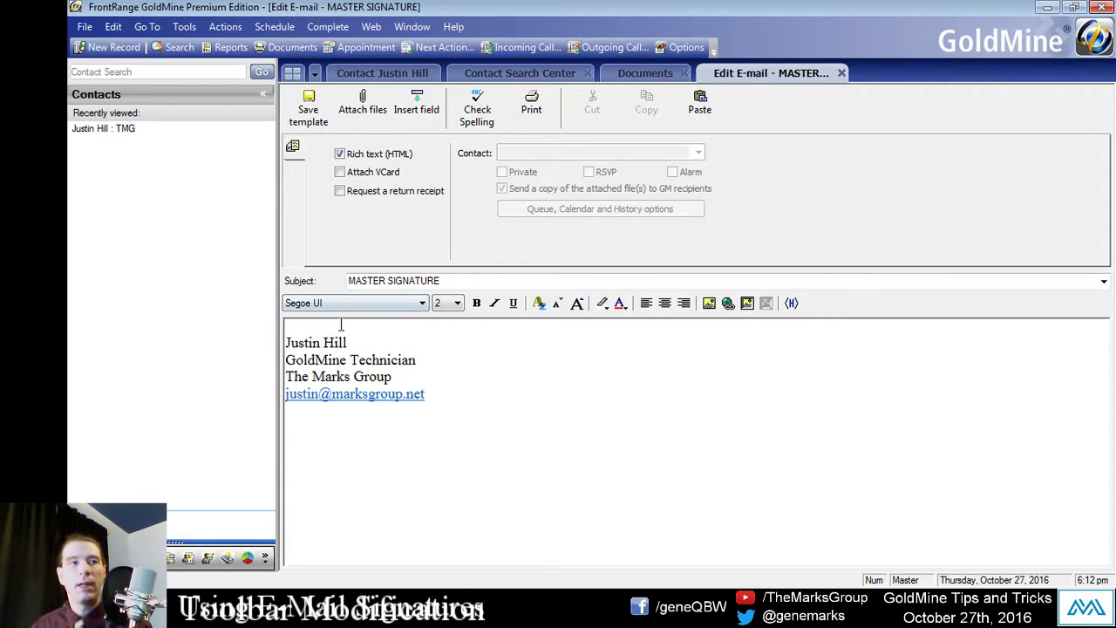
left_click(340, 327)
key("Return")
left_click(395, 330)
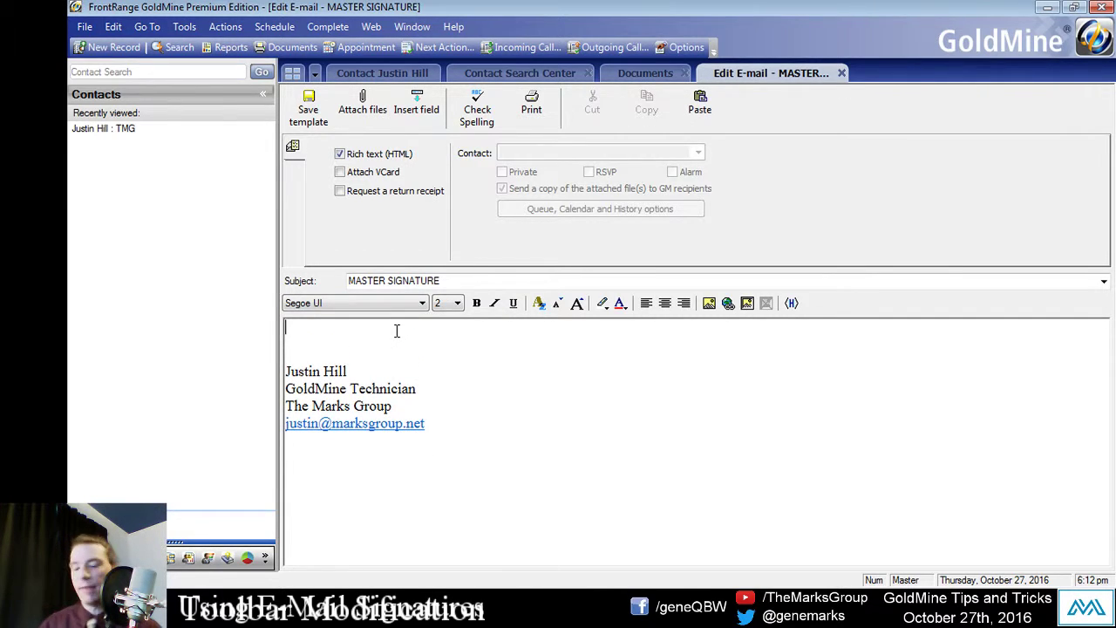
key("ctrl+v")
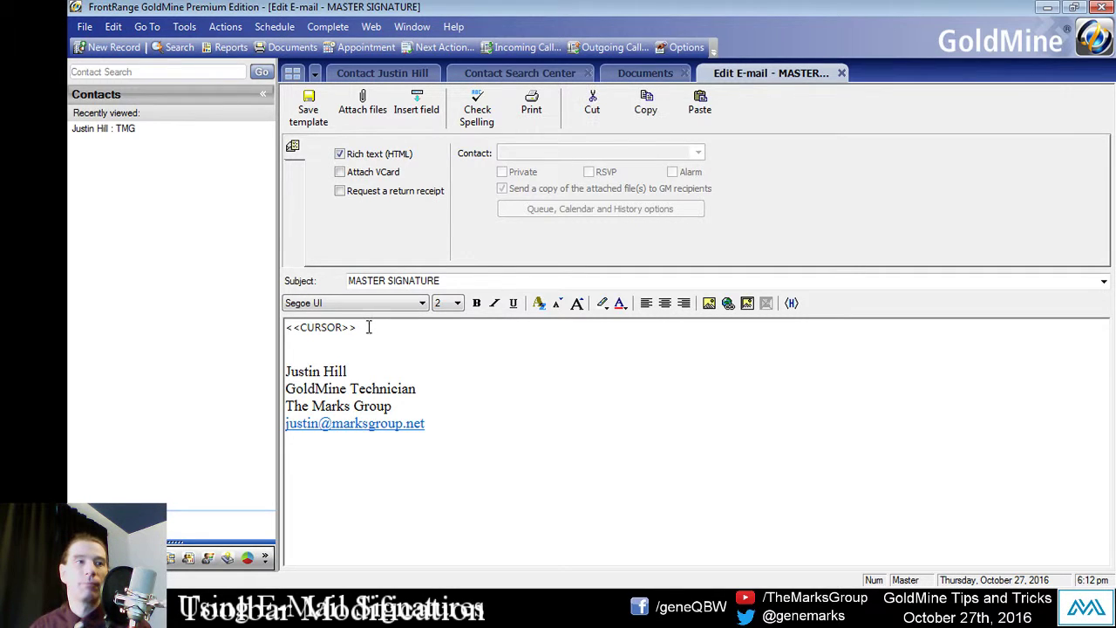
triple_click(368, 326)
left_click(376, 303)
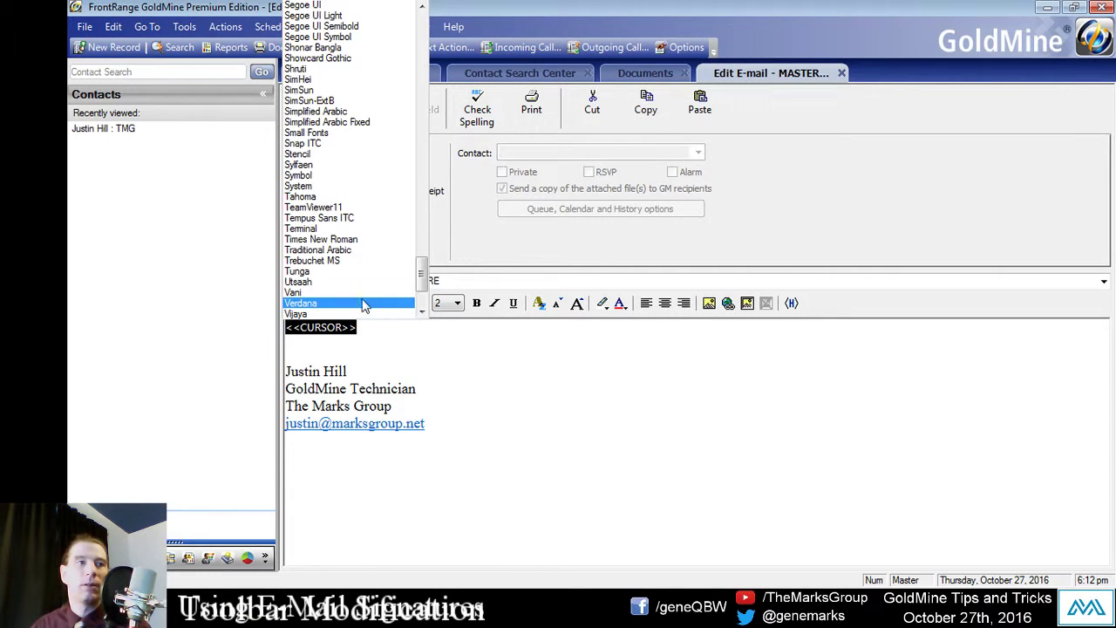
left_click(368, 248)
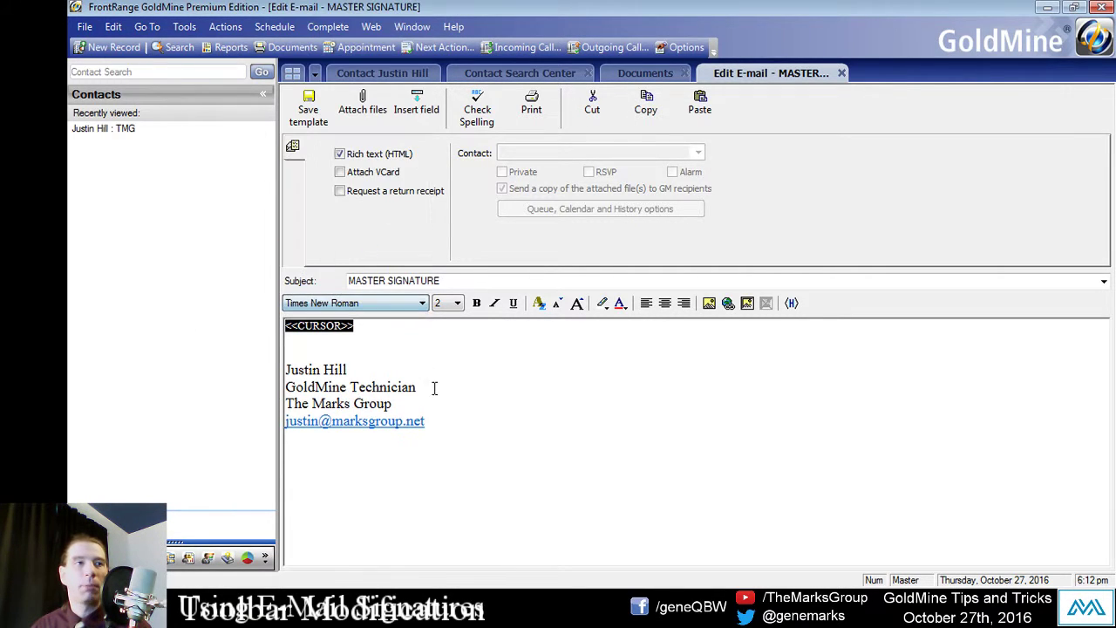
left_click(405, 335)
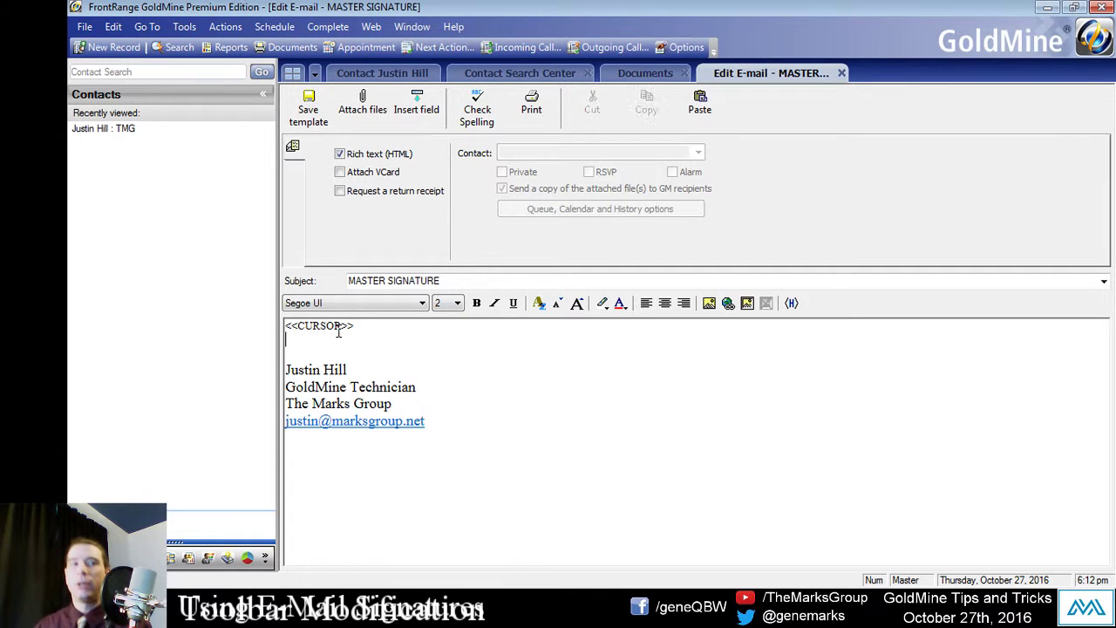
left_click_drag(369, 323, 232, 332)
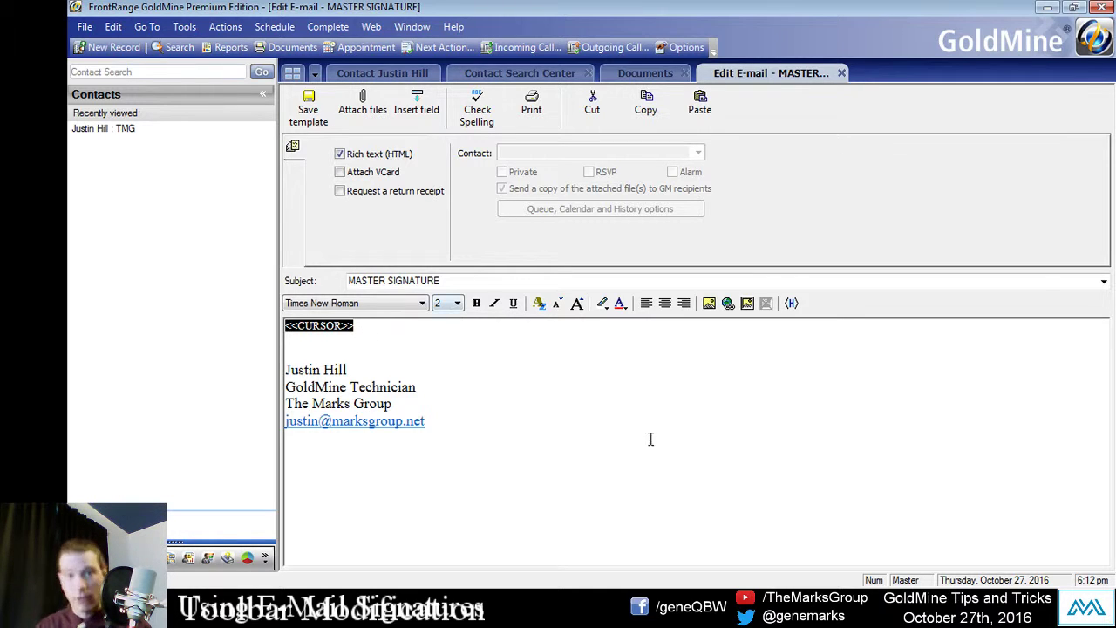
mouse_move(651, 439)
left_mouse_down()
mouse_move(481, 444)
mouse_move(333, 421)
mouse_move(295, 371)
left_mouse_up()
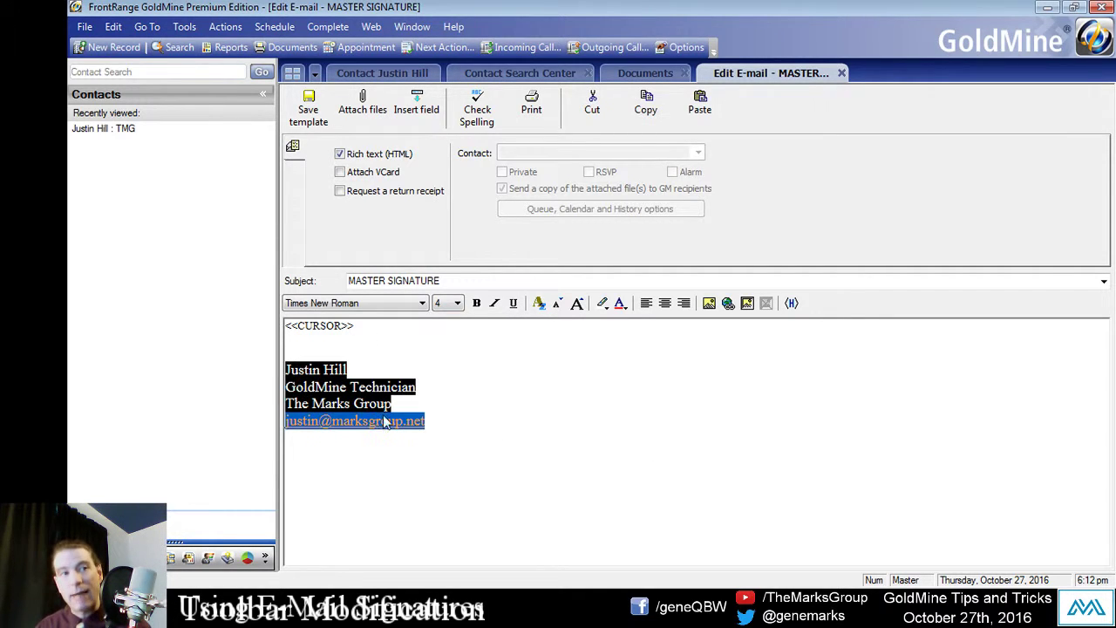
left_click(428, 376)
double_click(369, 324)
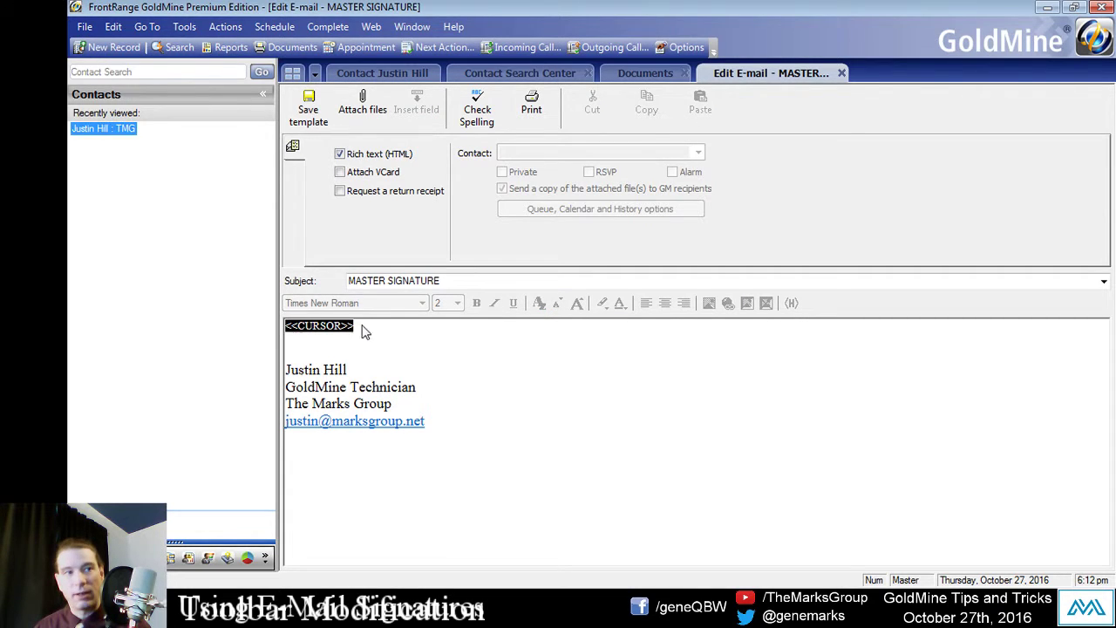
double_click(363, 328)
key("Down")
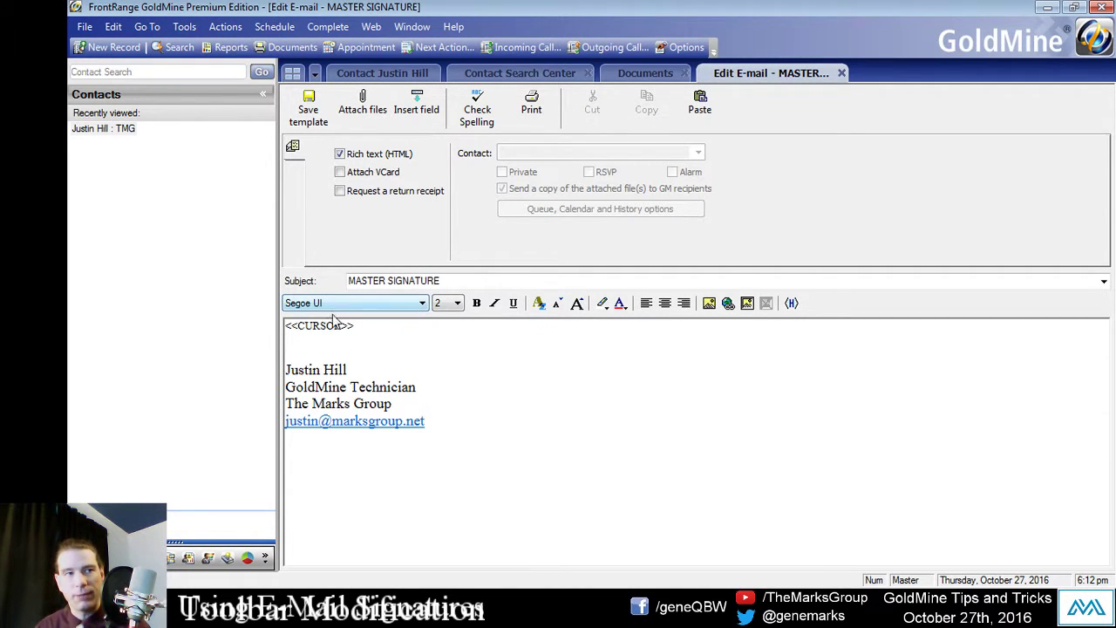
left_click(336, 325)
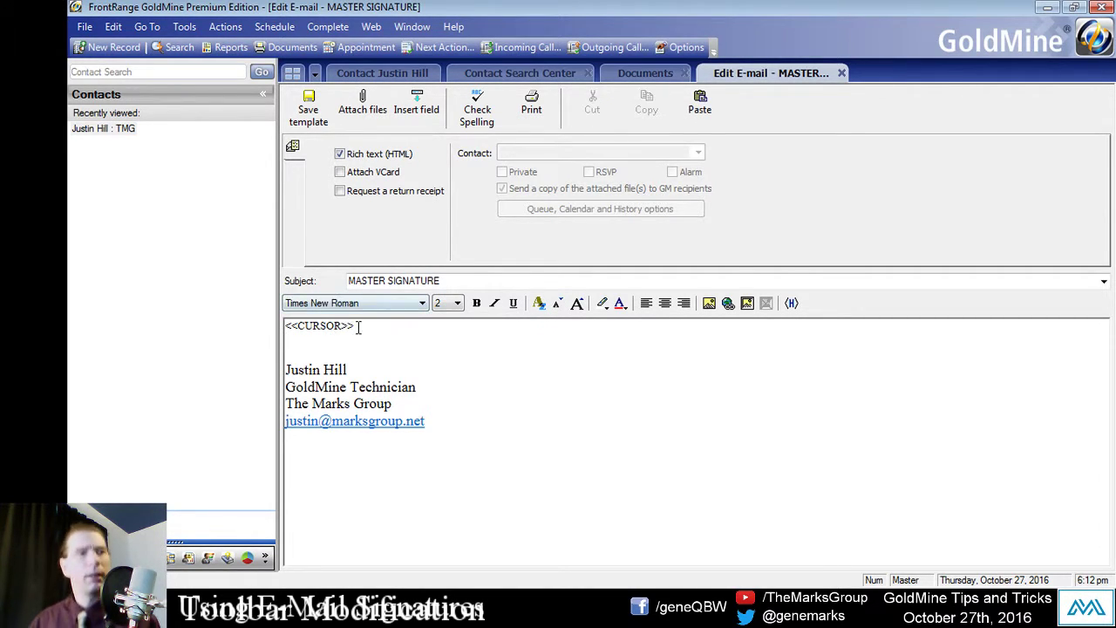
left_click(359, 327)
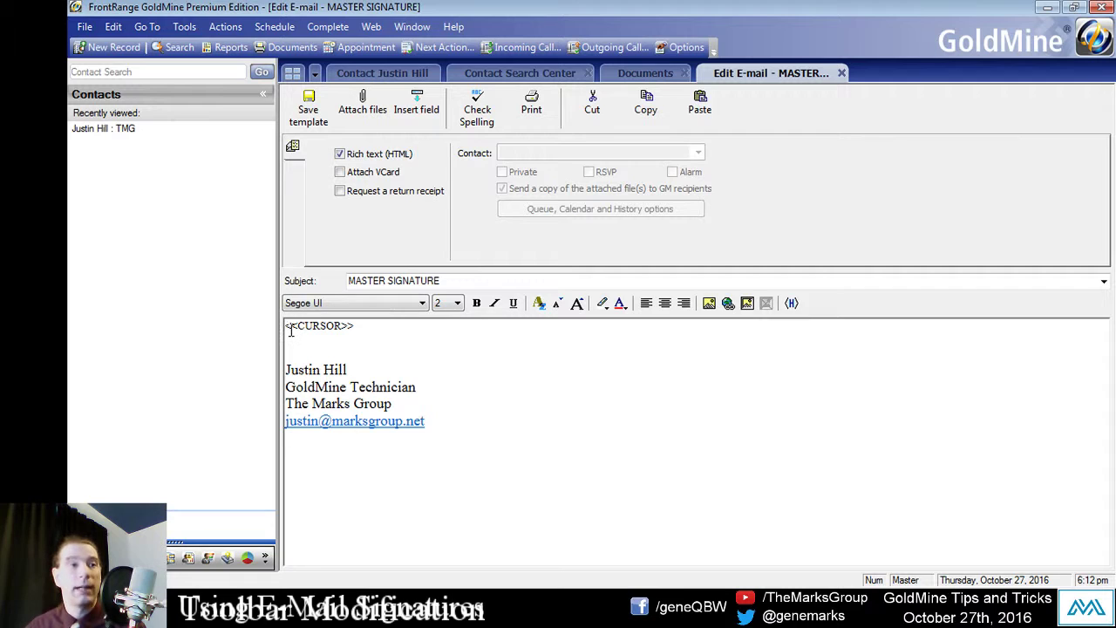
left_click(291, 329)
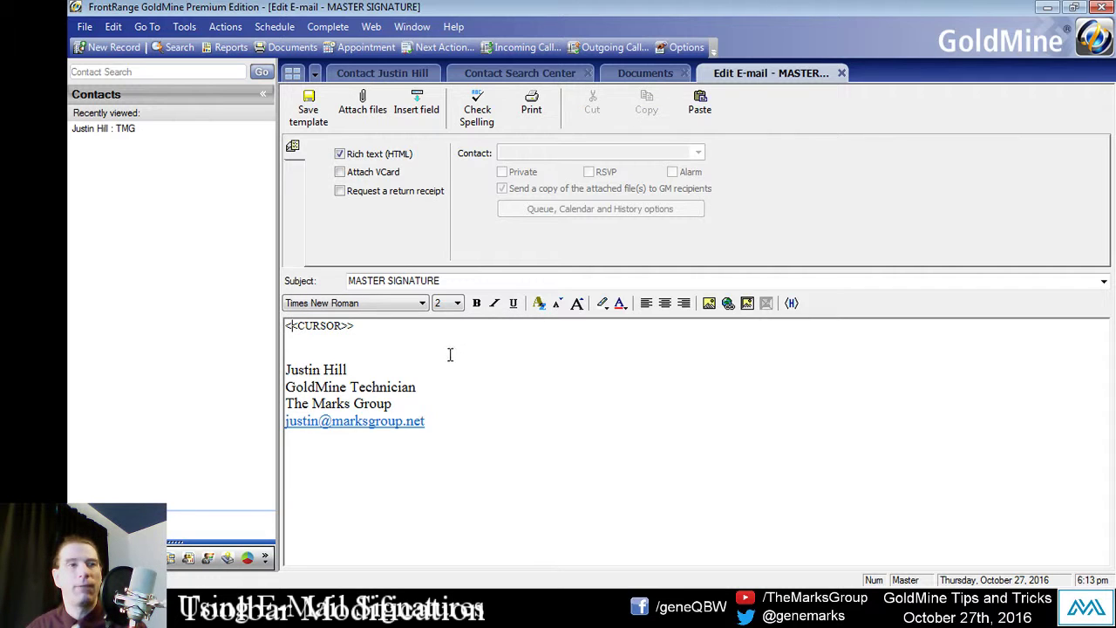
left_click(287, 329)
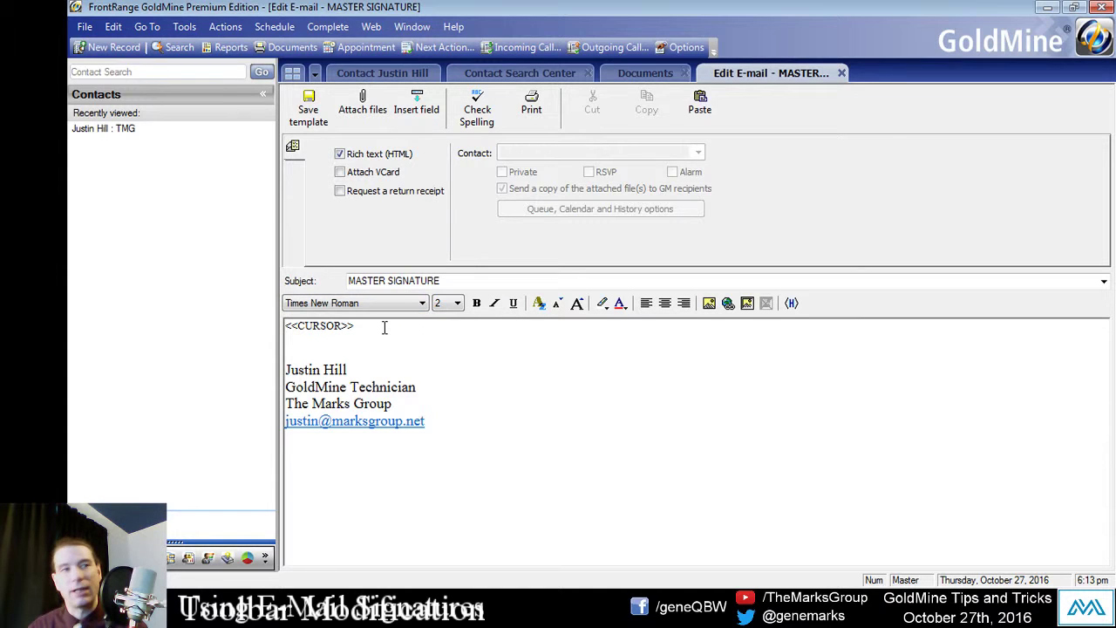
Step: Save the MASTER SIGNATURE template and view its preview in the E-mail Templates list
left_click(315, 117)
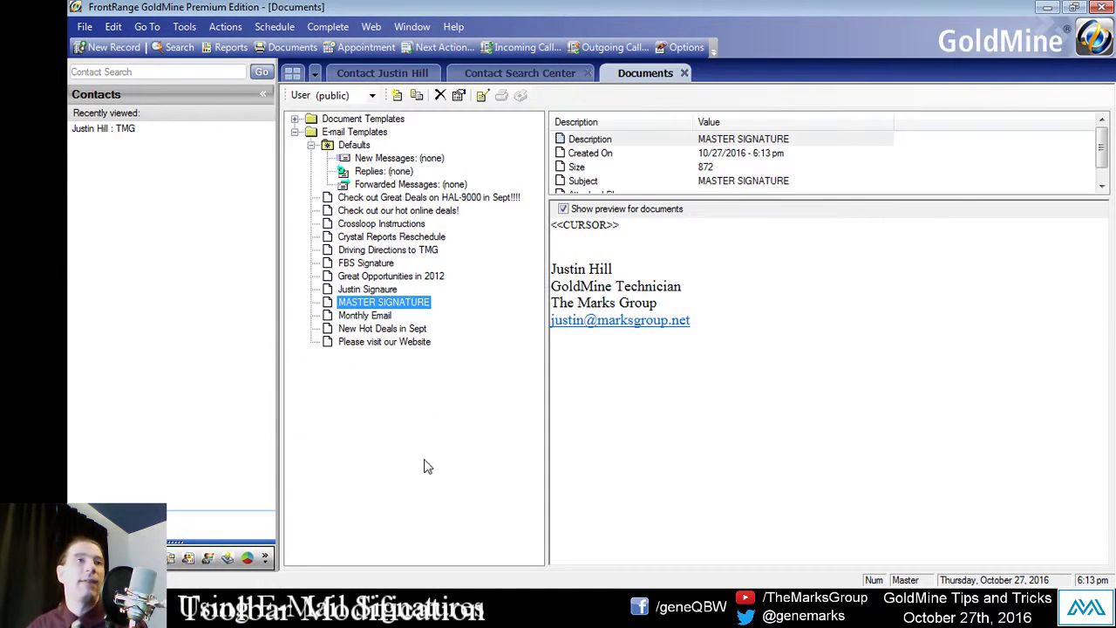
left_click(371, 315)
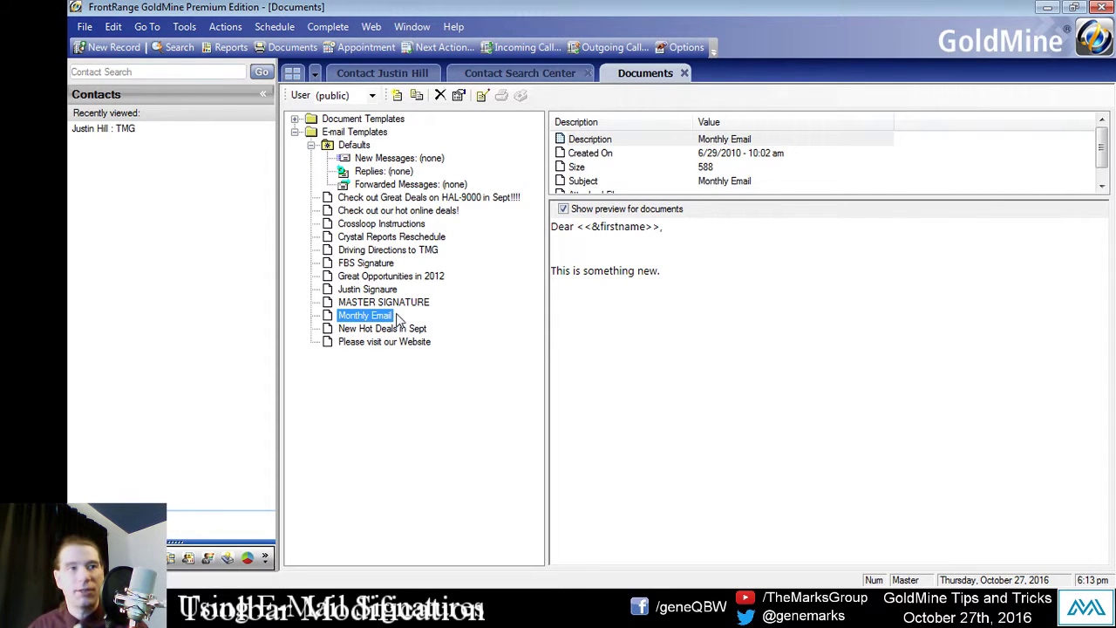
left_click(398, 303)
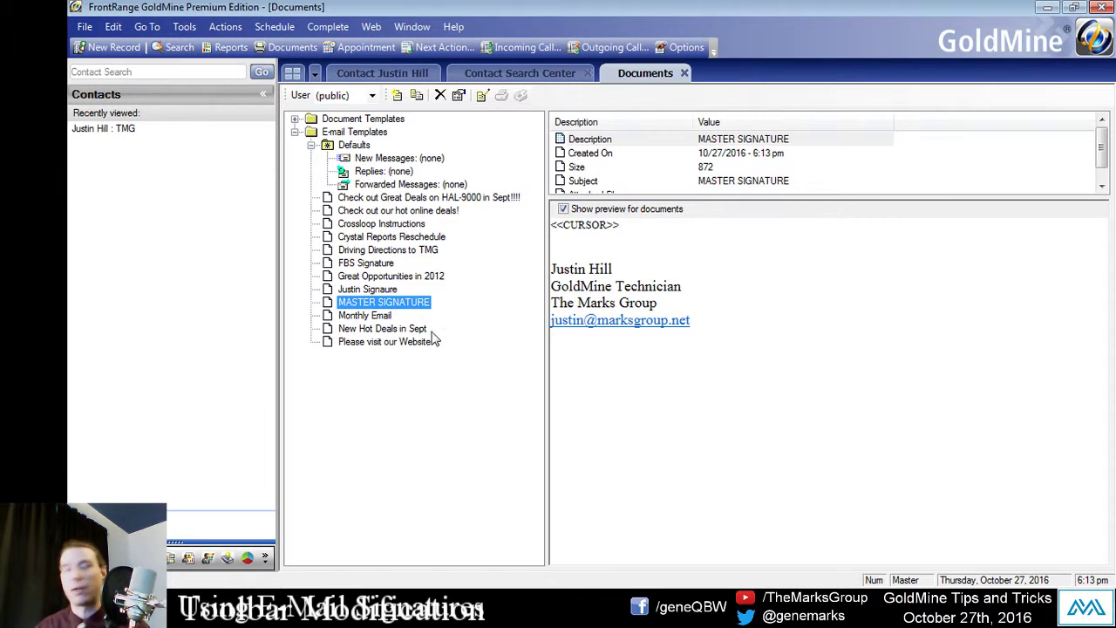
Step: Make MASTER SIGNATURE the default template for new messages
right_click(416, 304)
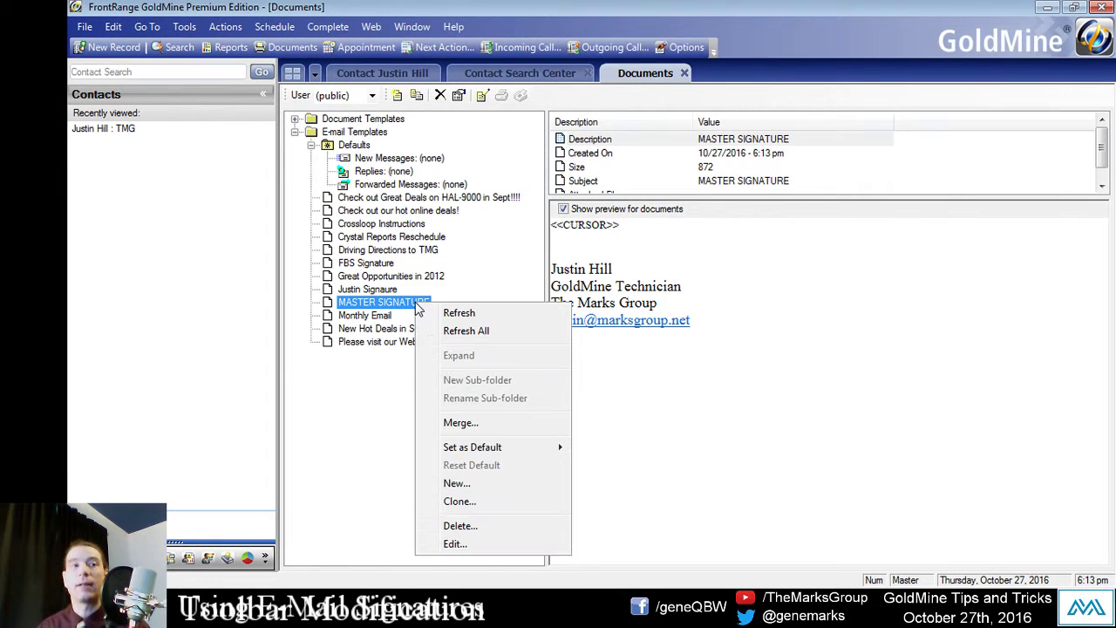
mouse_move(463, 451)
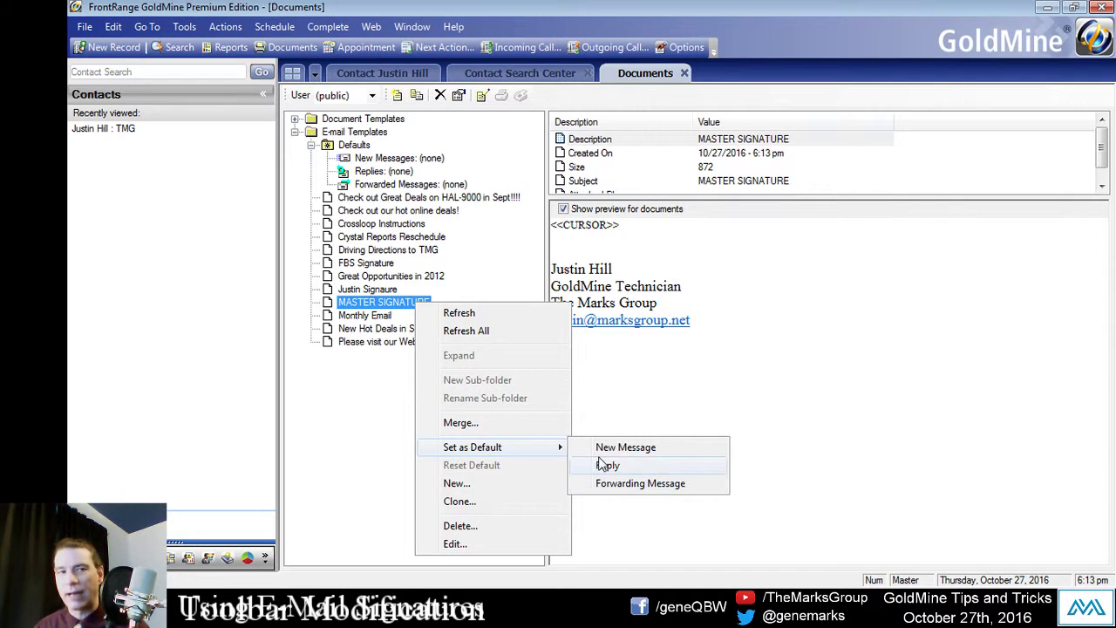
left_click(652, 448)
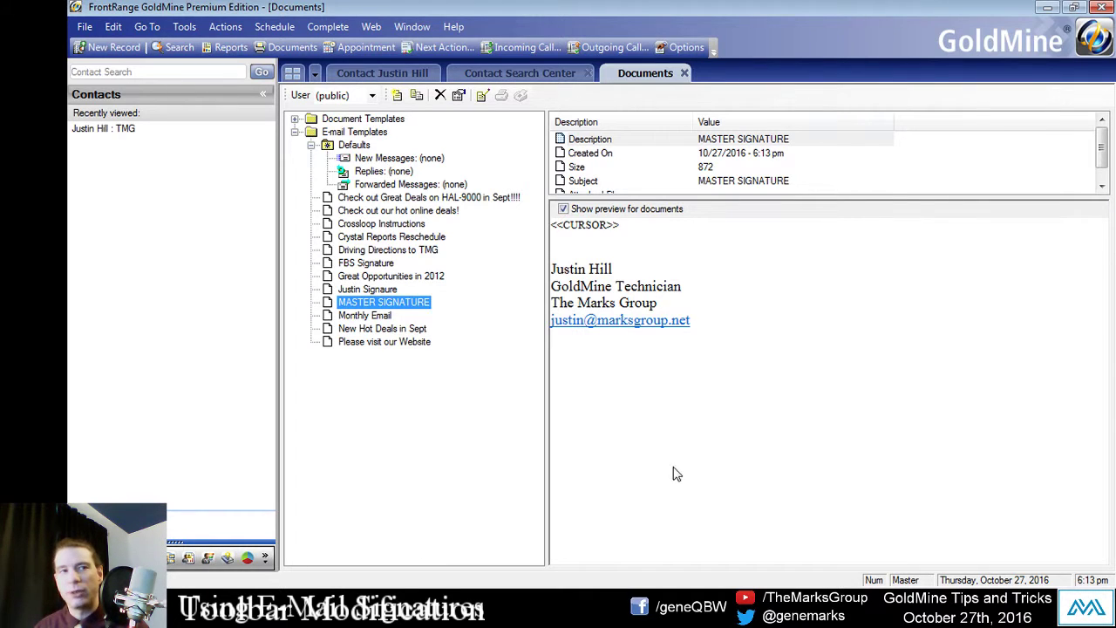
Step: Make MASTER SIGNATURE the default template for forwarded messages too
right_click(404, 307)
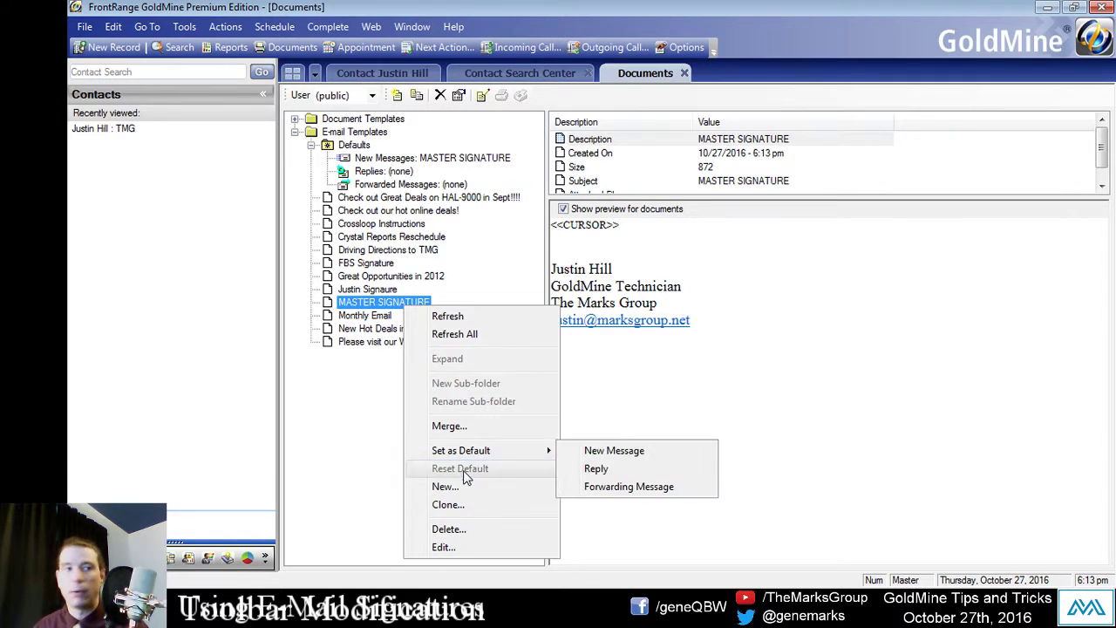
left_click(572, 469)
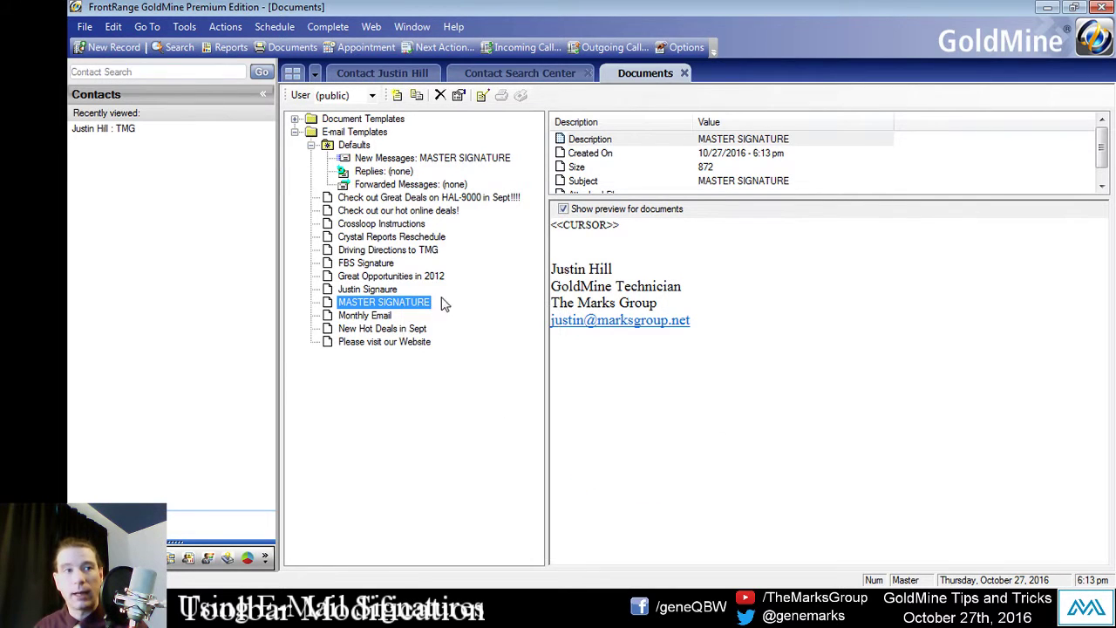
left_click(423, 342)
right_click(400, 303)
left_click(400, 303)
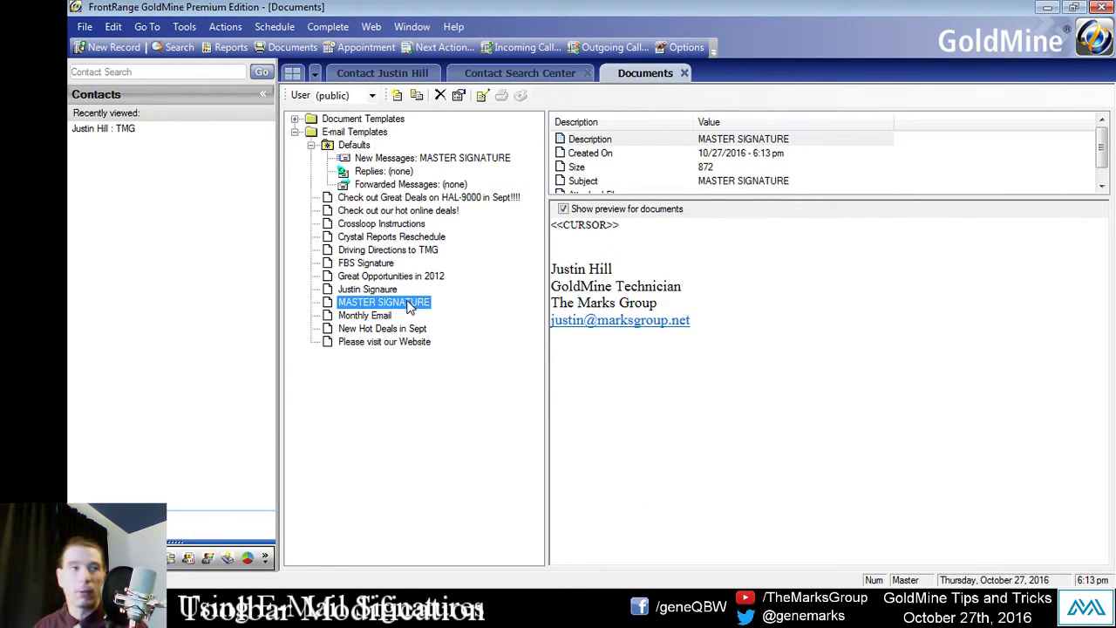
right_click(406, 303)
mouse_move(493, 446)
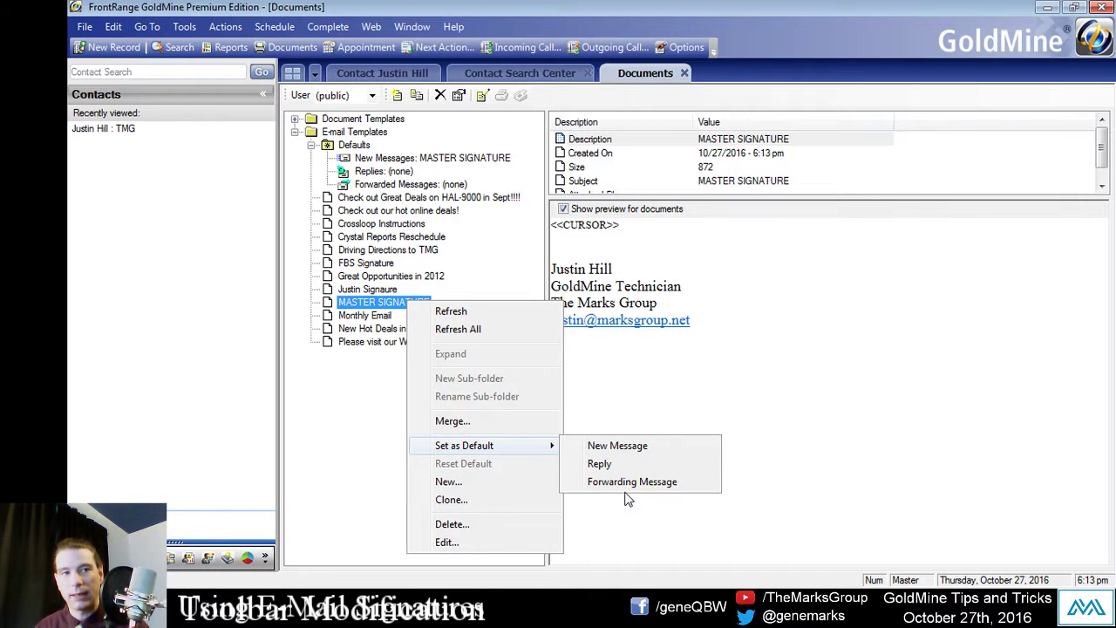
left_click(698, 481)
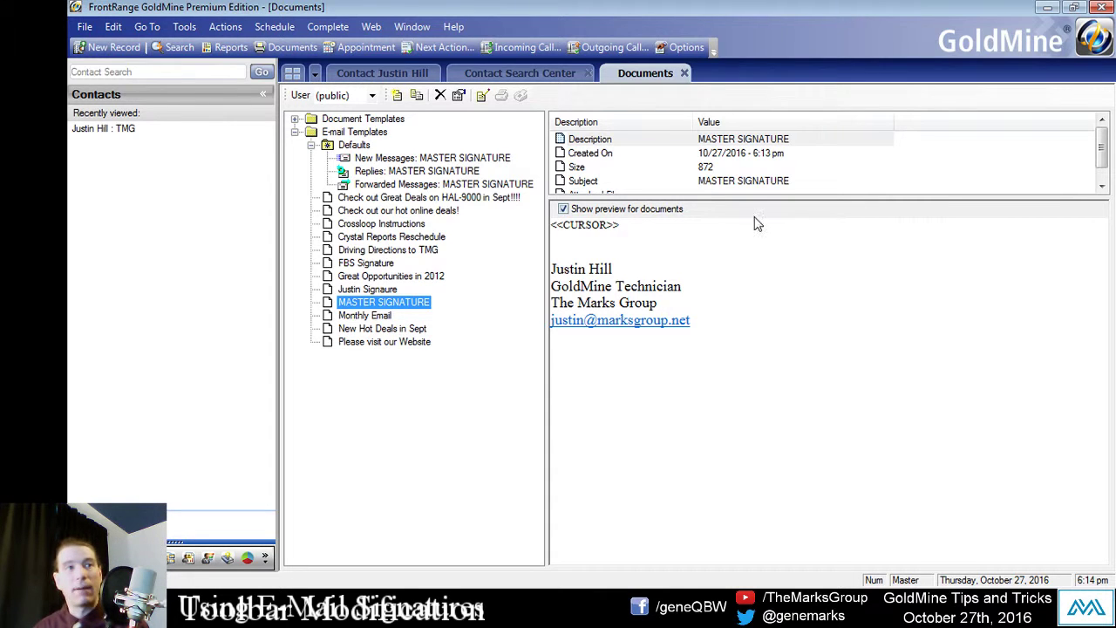
Step: Check the Defaults folder for the new-message and forwarded-message template assignments
left_click(352, 145)
left_click(433, 159)
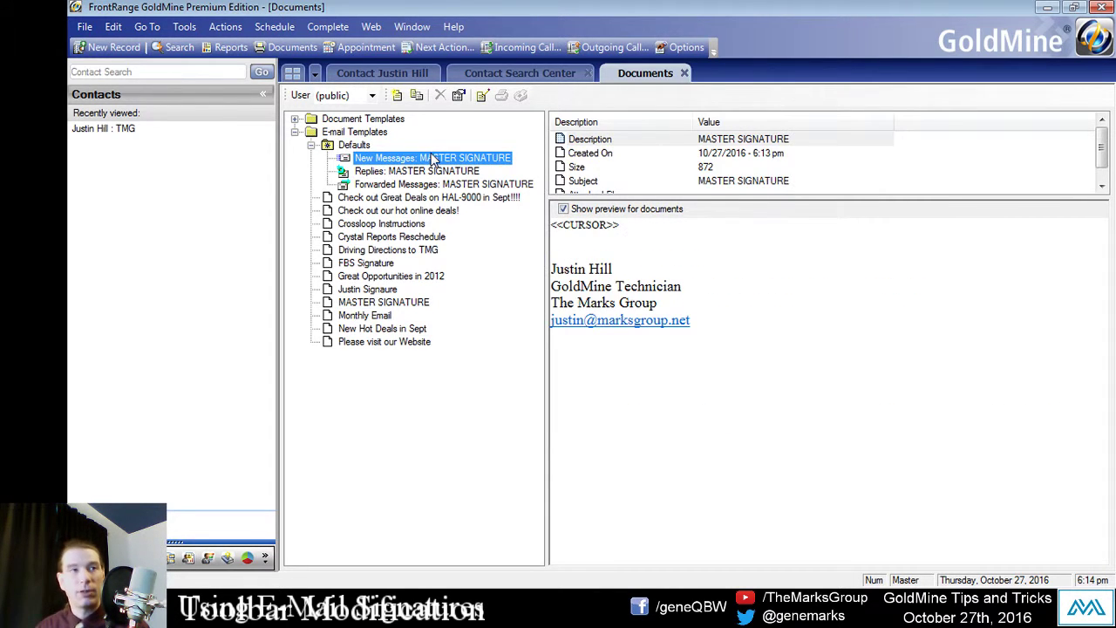
left_click(390, 185)
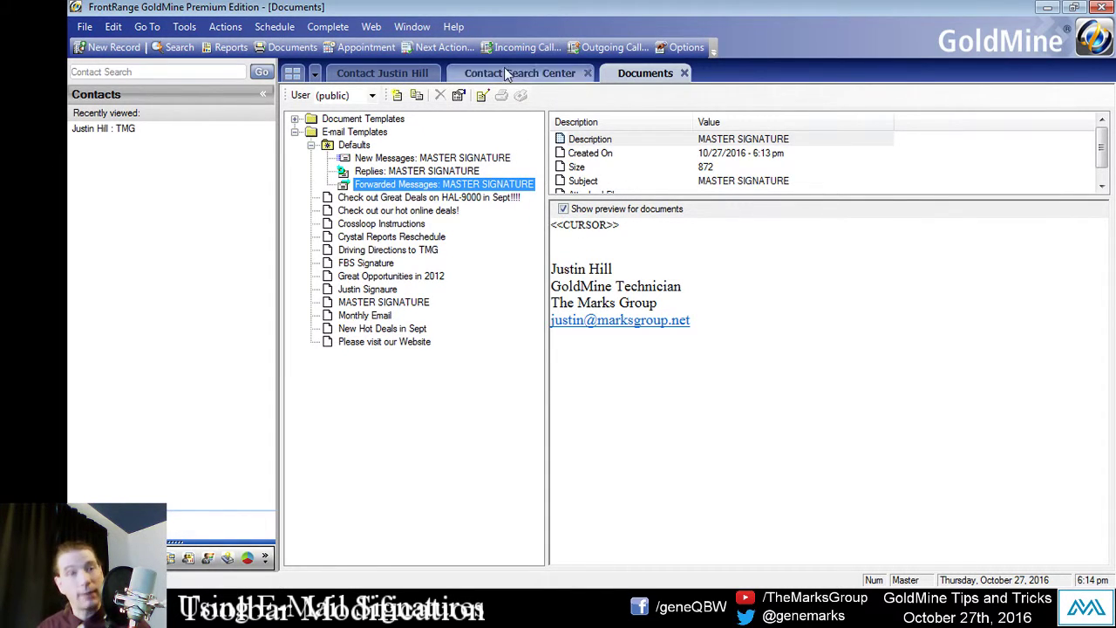
left_click(390, 77)
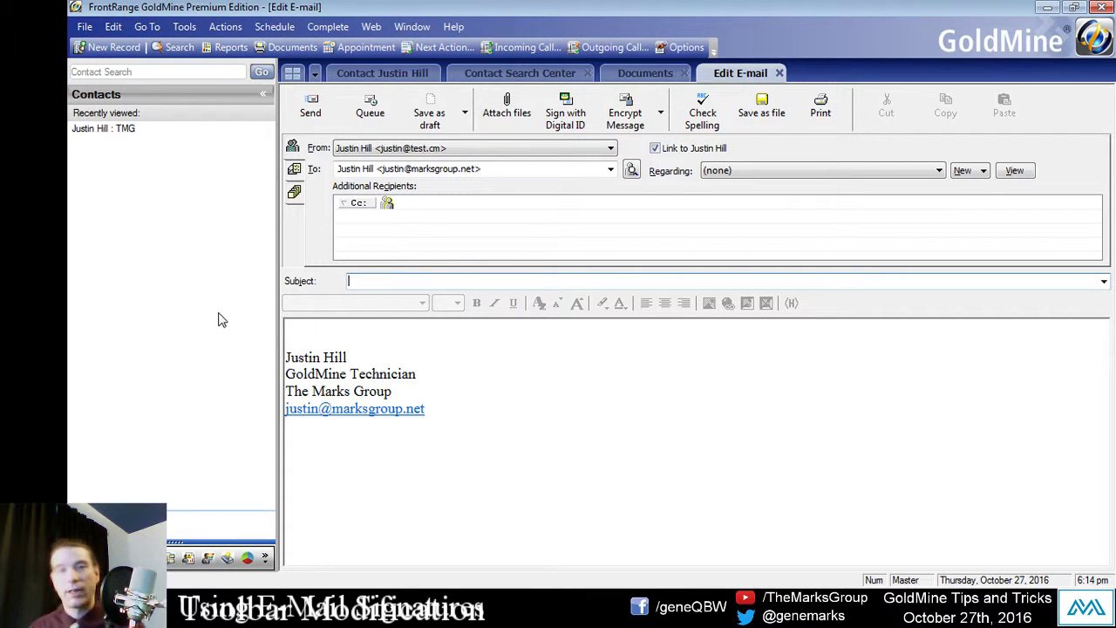
left_click(300, 324)
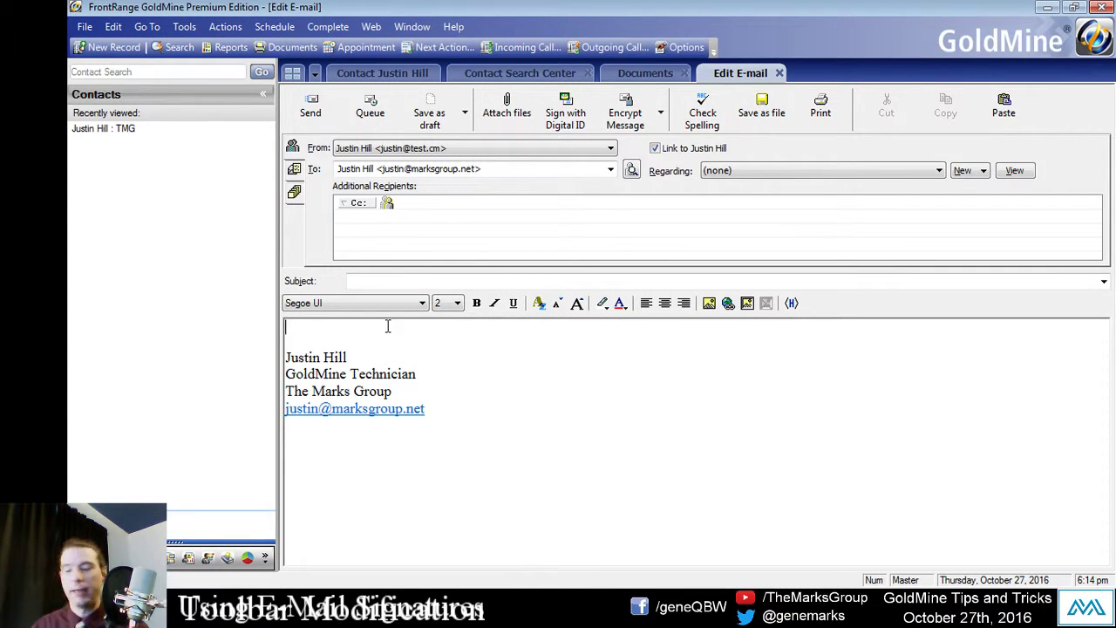
type("dhbdhbfbdgf")
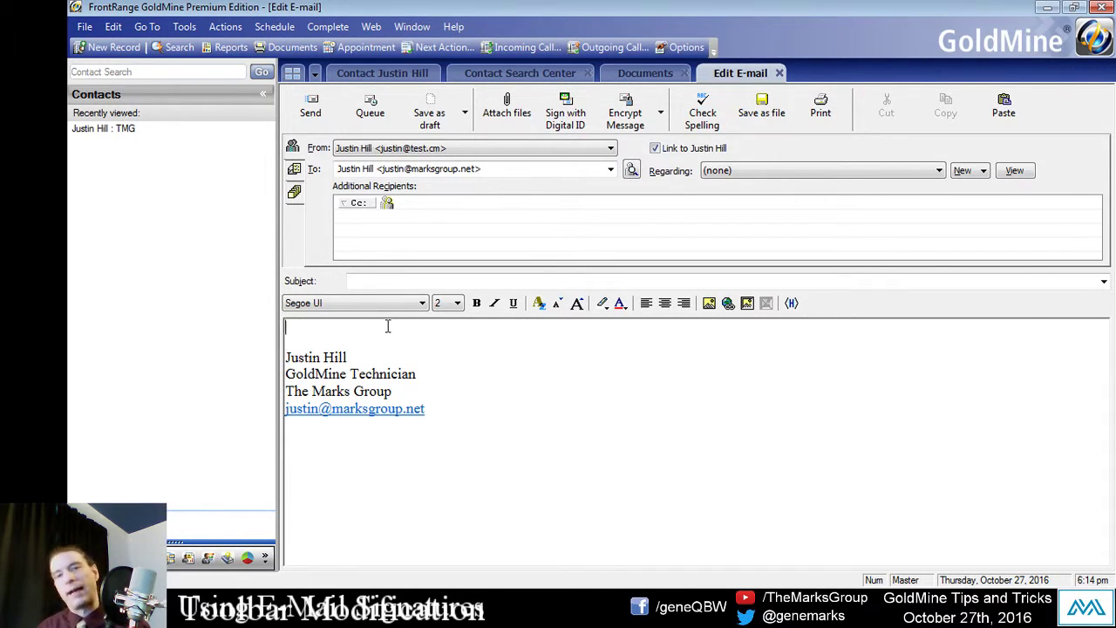
left_click(348, 330)
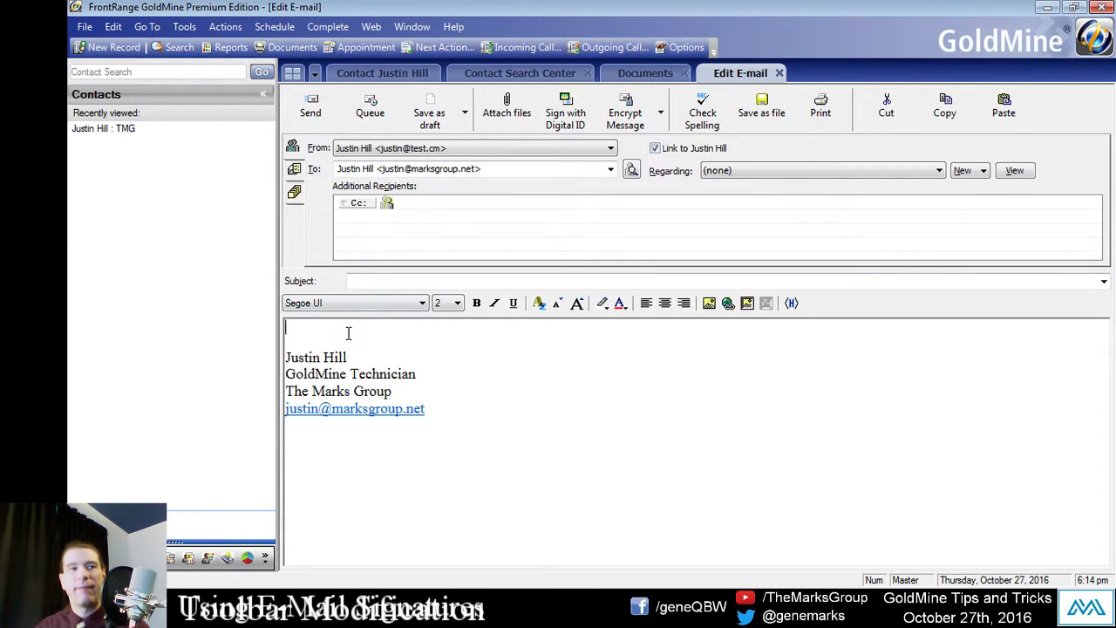
type("bfsgivbsubgnfksf")
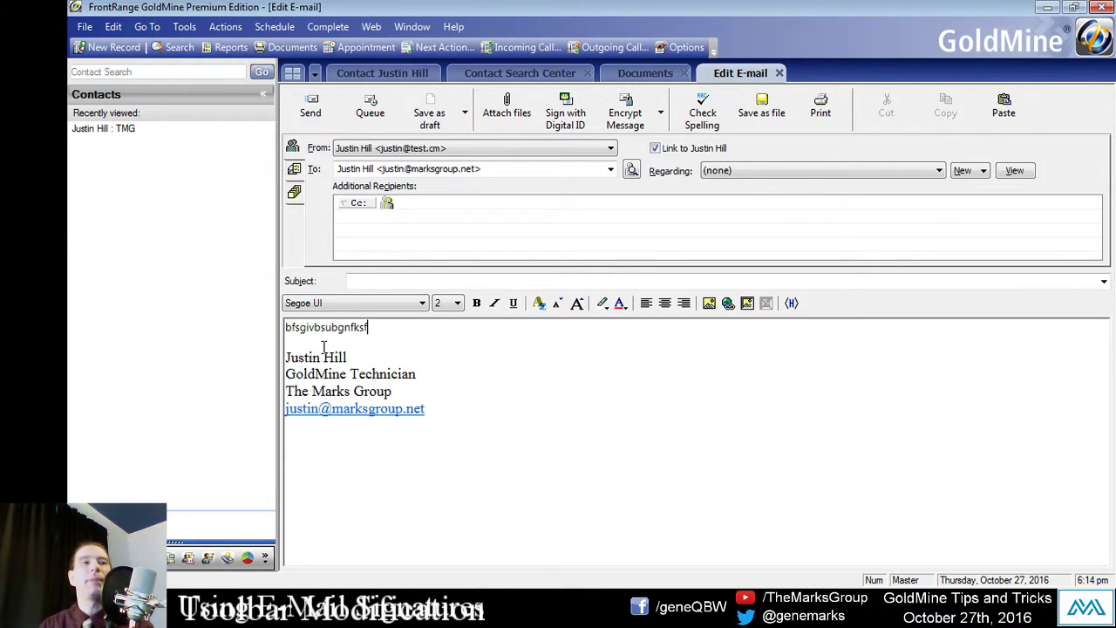
key("Return")
key("Return")
type("diffier")
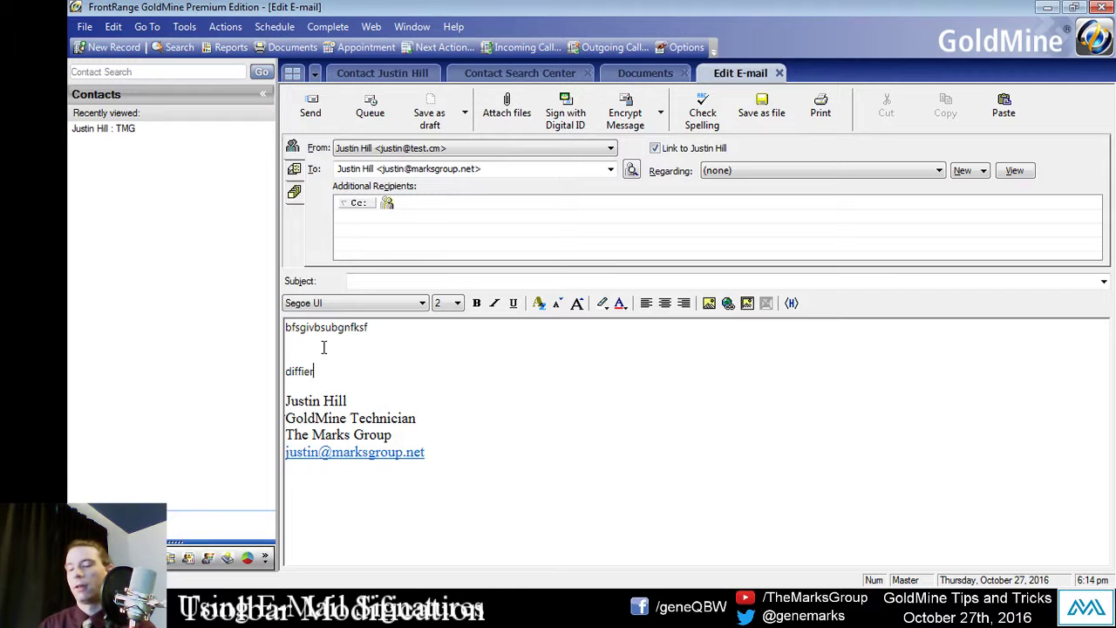
type("ent dfint")
key("ctrl+a")
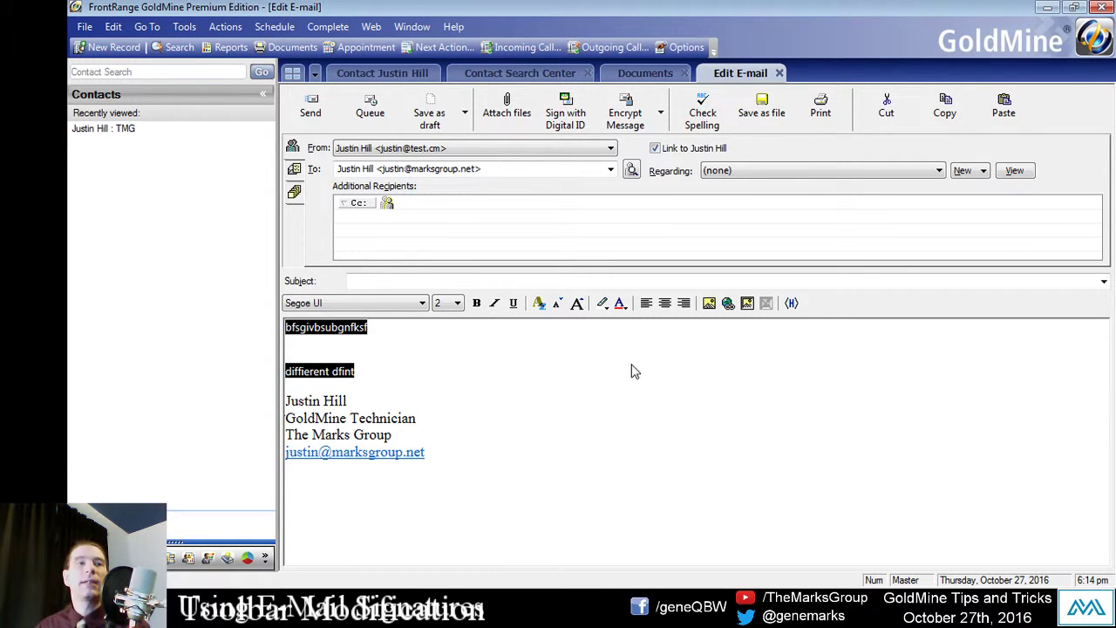
left_click(781, 73)
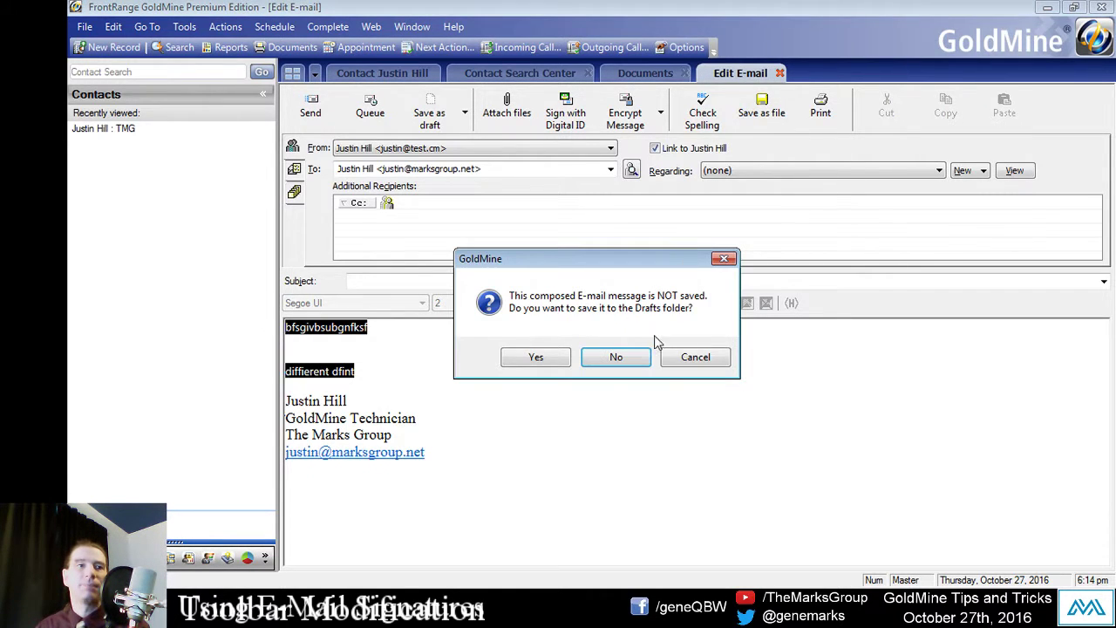
left_click(636, 360)
left_click(639, 77)
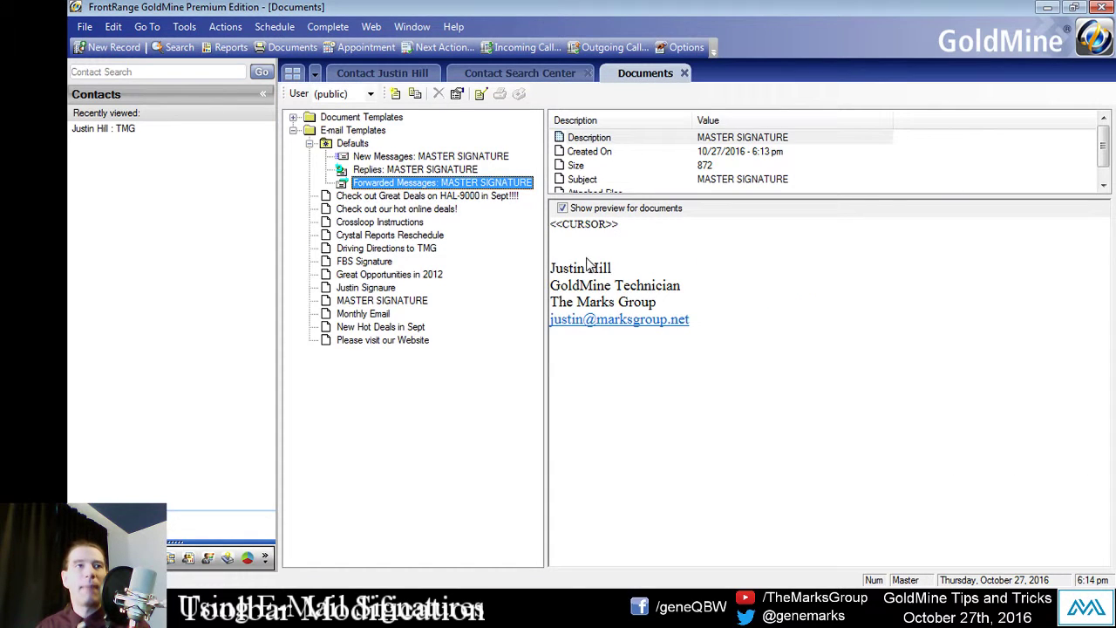
Step: Open the MASTER SIGNATURE template for editing and set its font to Times New Roman
right_click(384, 302)
left_click(479, 550)
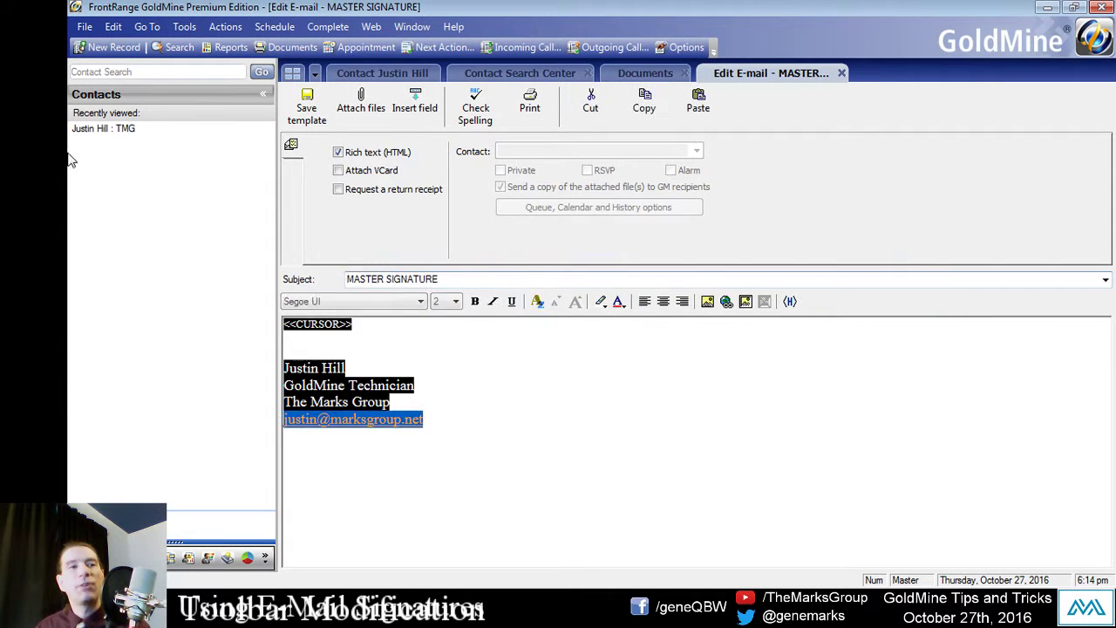
left_click(361, 354)
left_click_drag(377, 370, 296, 312)
left_click(349, 331)
left_click(343, 349)
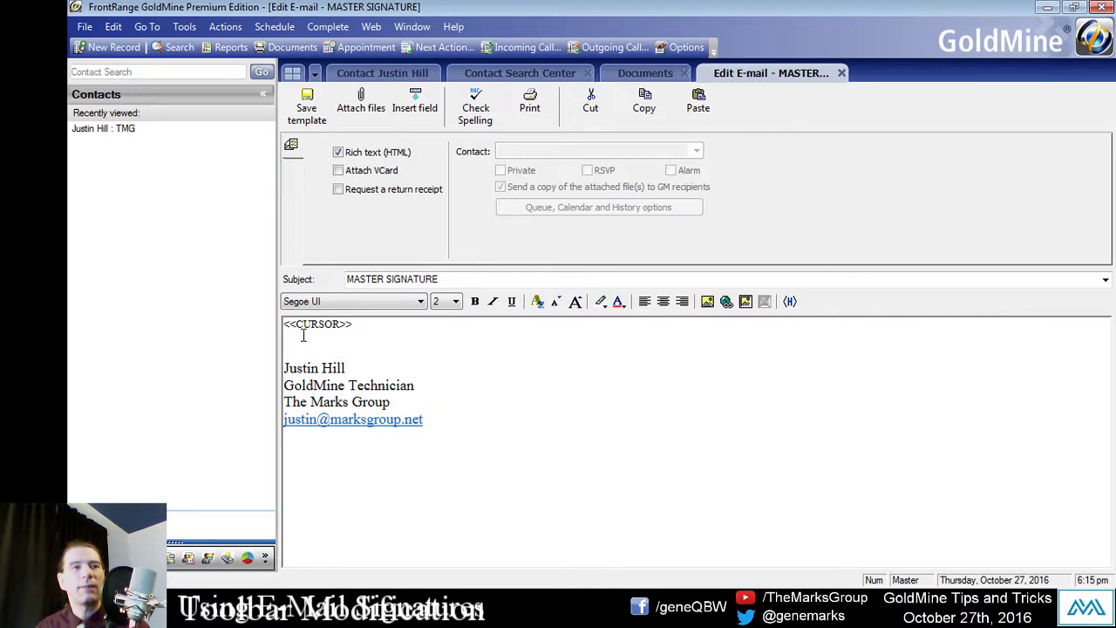
left_click(362, 304)
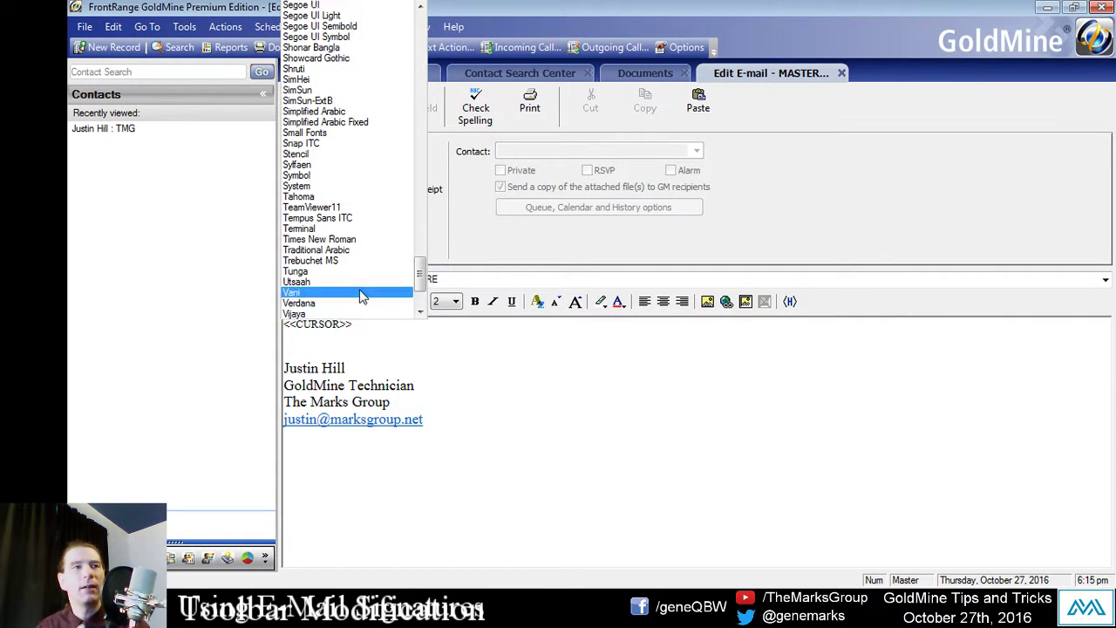
left_click(360, 246)
Step: Copy the <<CURSOR>> placeholder and paste extra copies on new lines below it
left_click(302, 340)
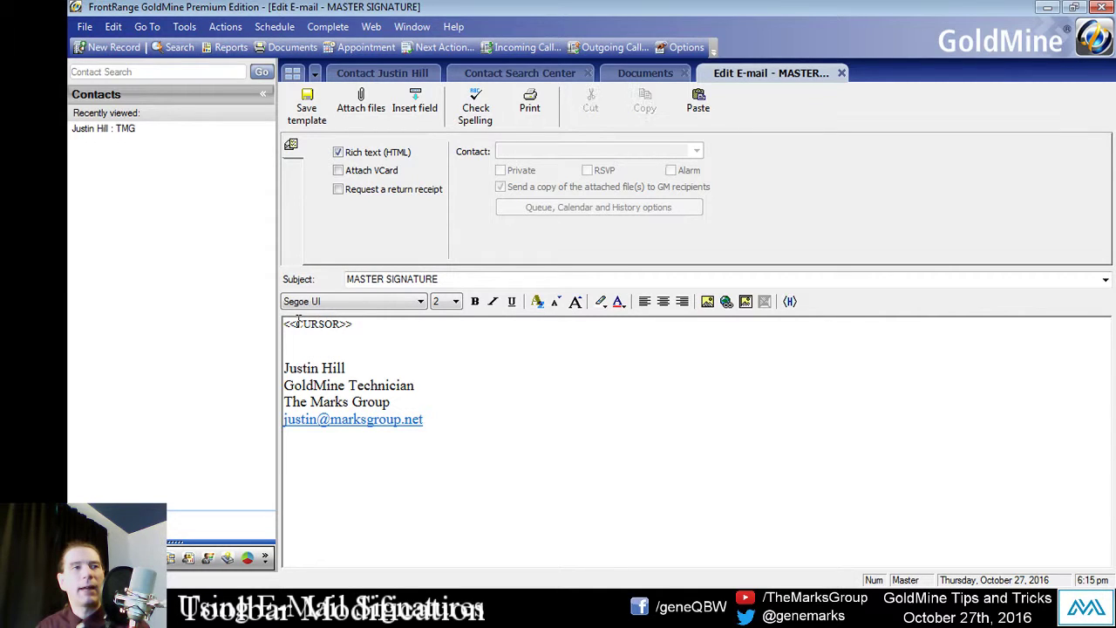
left_click(288, 325)
left_click_drag(288, 326, 364, 333)
key("ctrl+c")
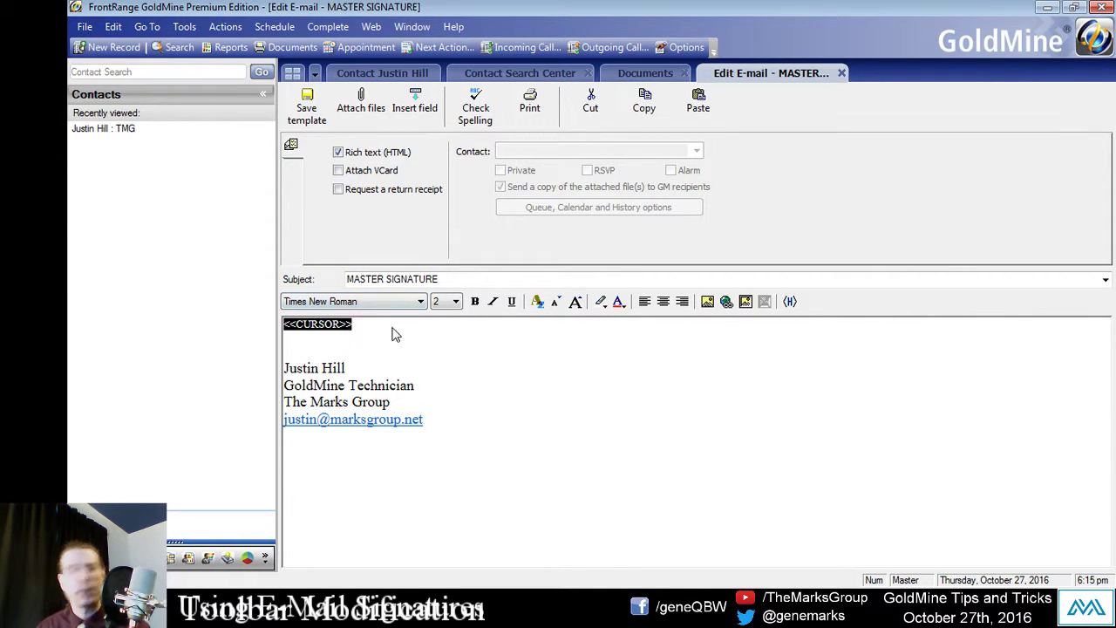
left_click(378, 329)
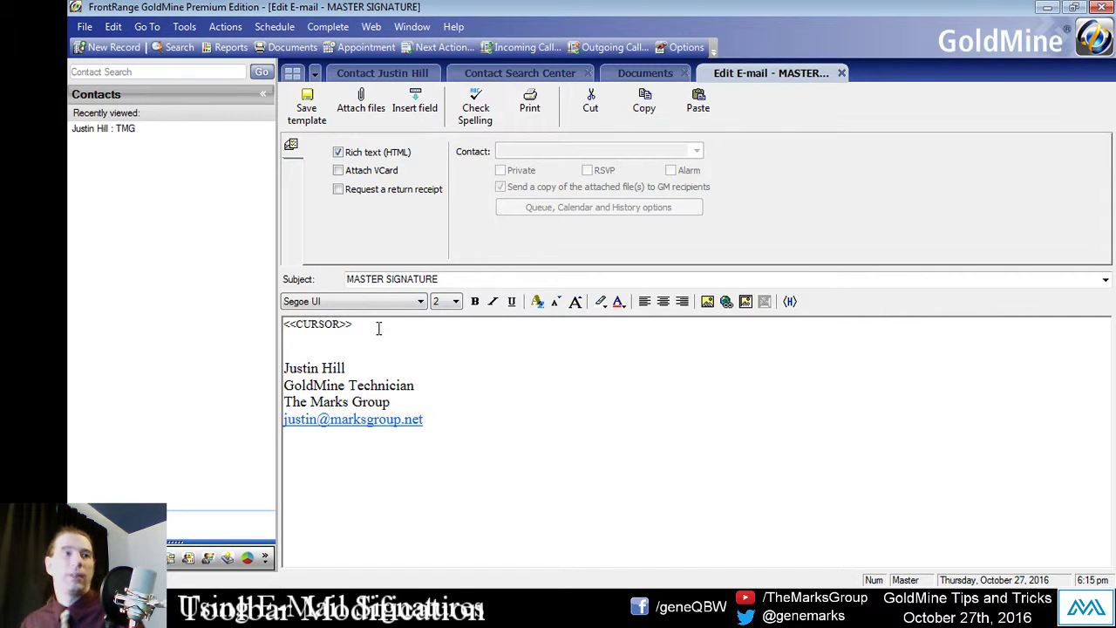
key("Return")
key("ctrl+v")
key("Down")
key("ctrl+v")
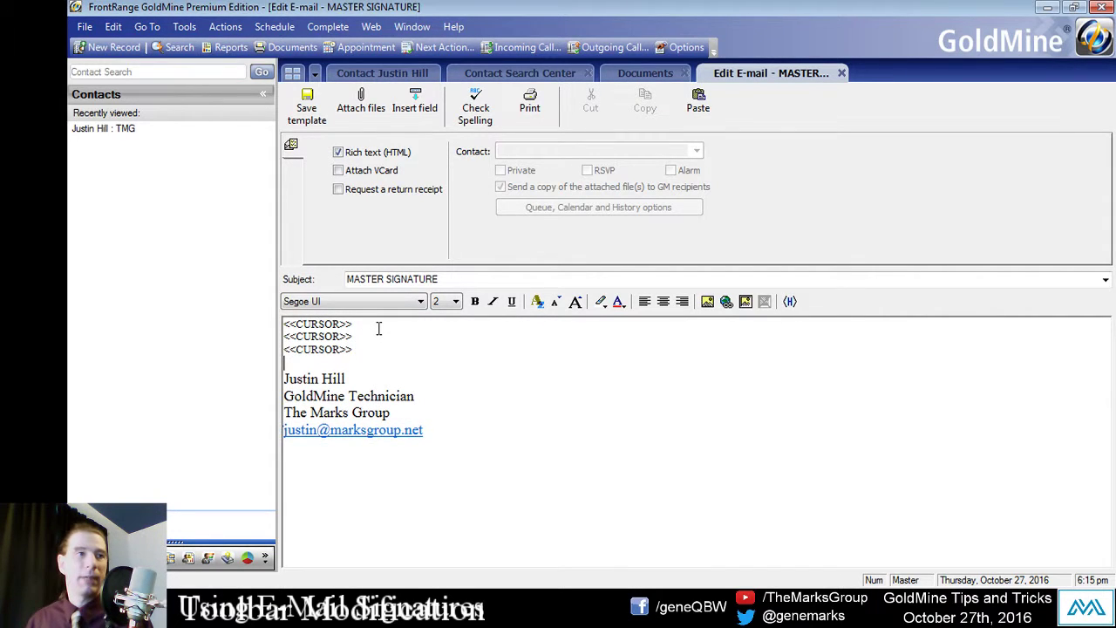
key("BackSpace")
key("Return")
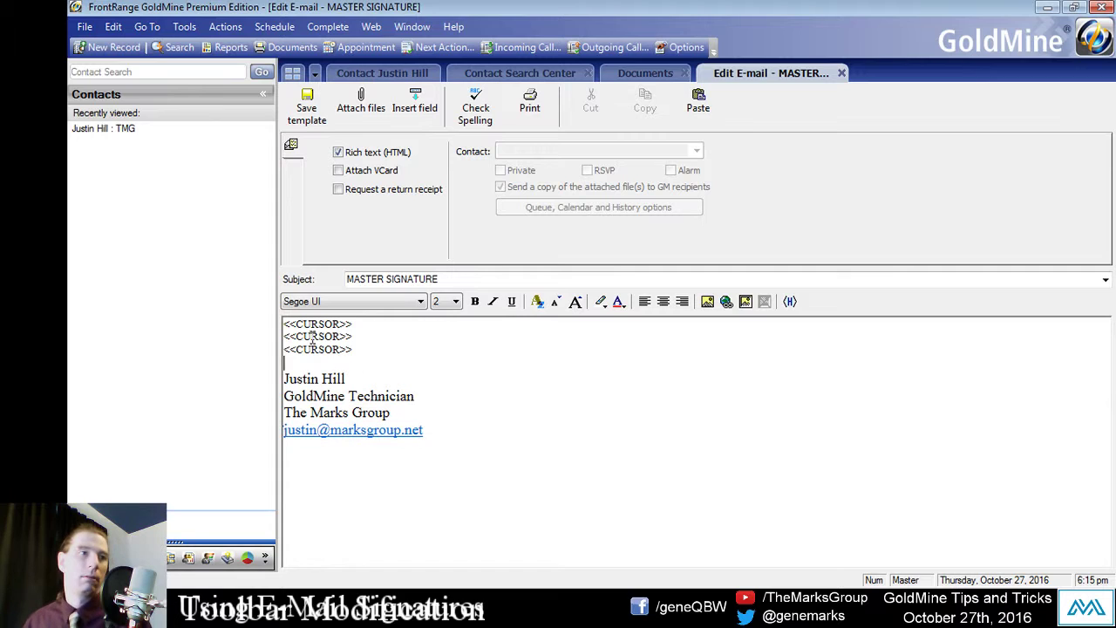
Step: Delete the extra <<CURSOR>> copies, keeping one above the signature, and save the template
left_click(315, 350)
left_click(305, 335)
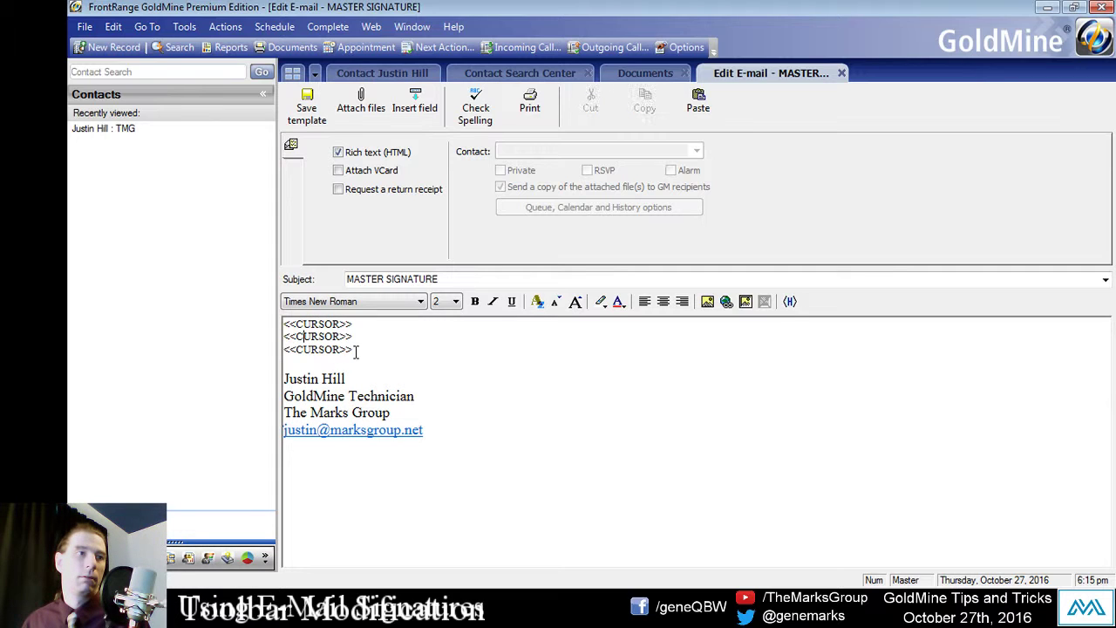
left_click_drag(357, 351, 296, 340)
key("Delete")
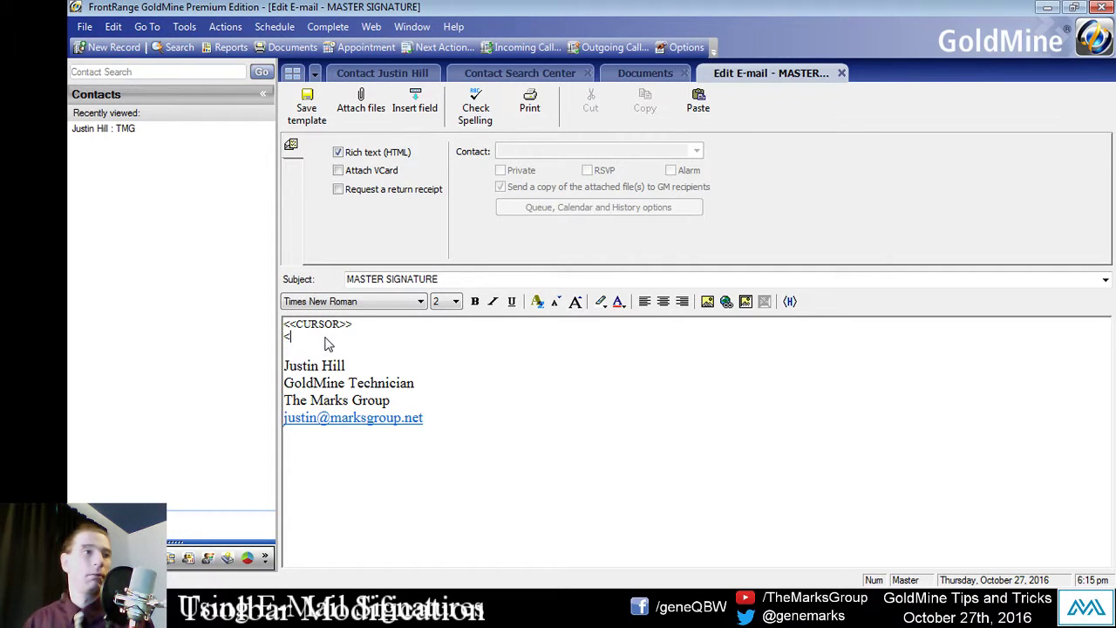
left_click(358, 326)
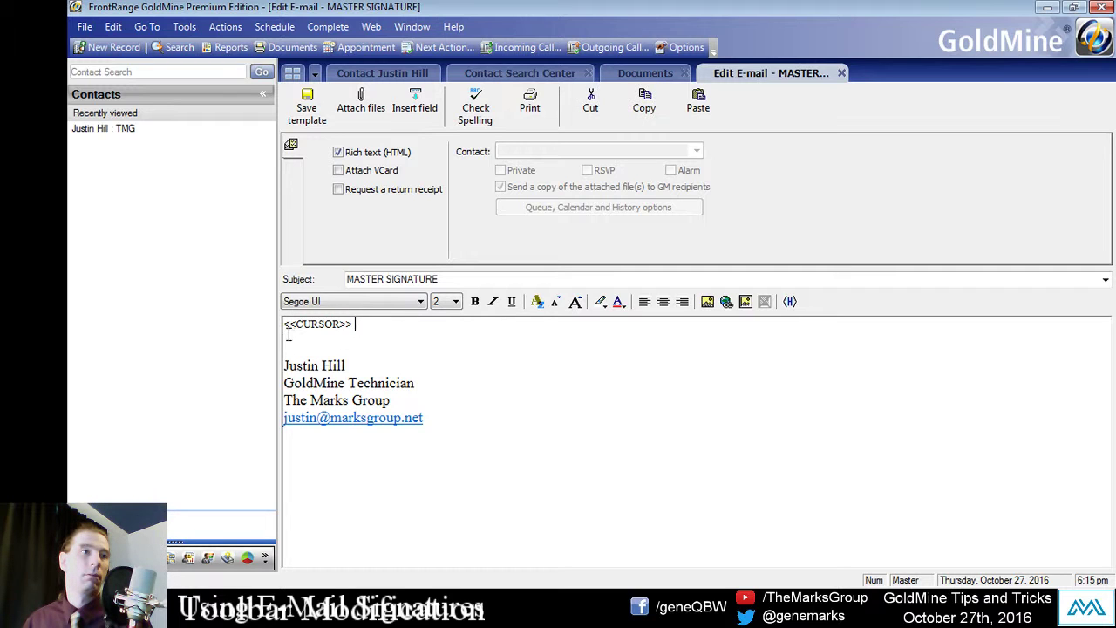
left_click(293, 332)
left_click(343, 325)
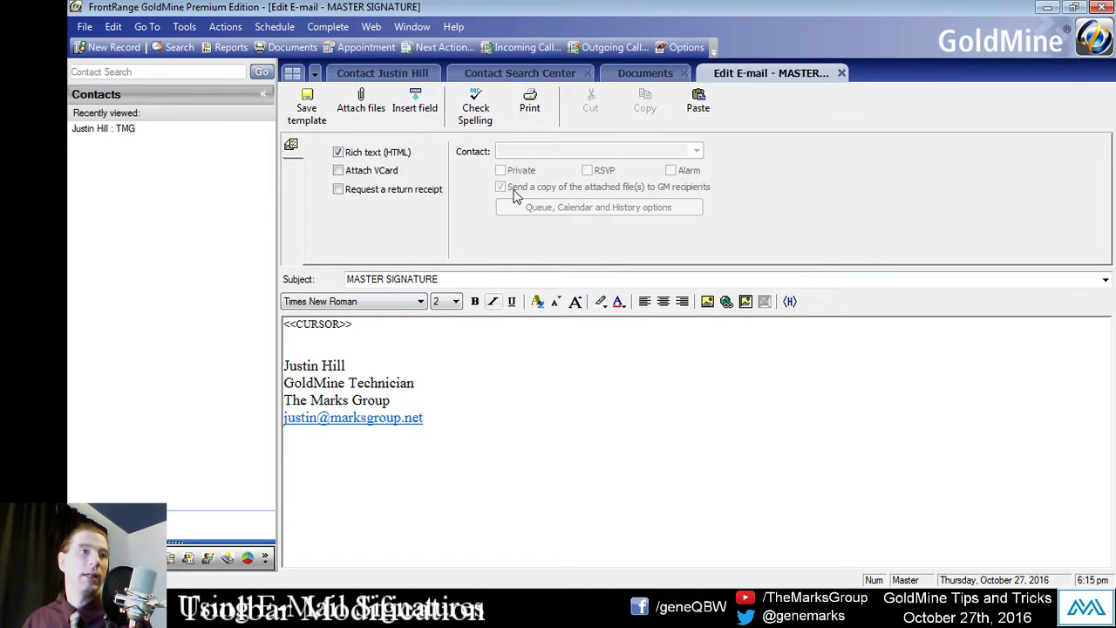
left_click(306, 107)
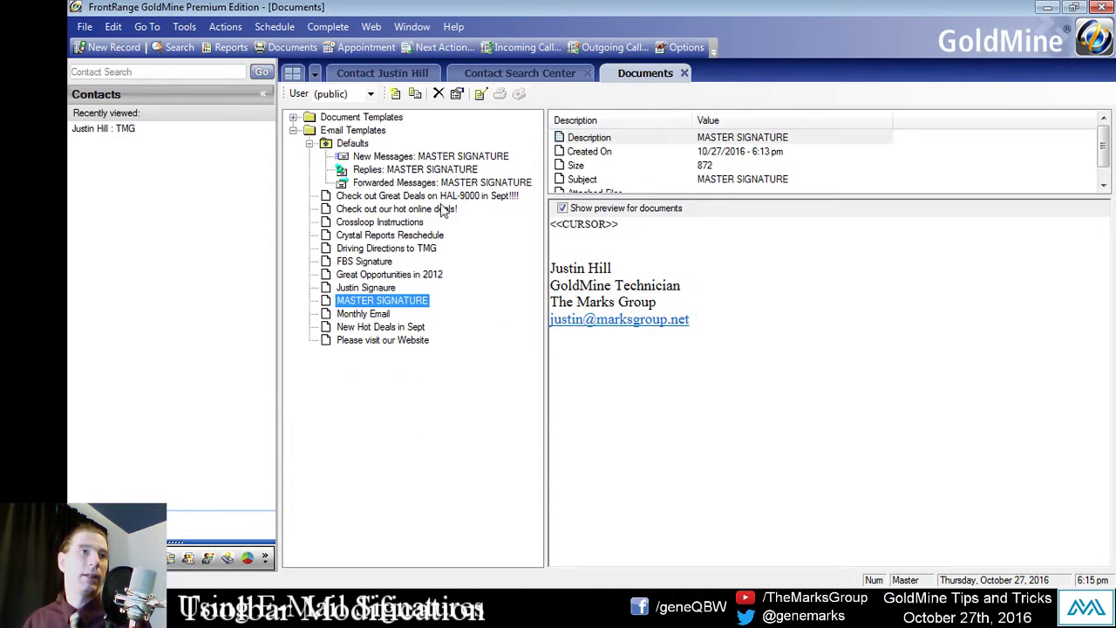
Step: Start an e-mail from the contact's E-mail link, set the body text size to 4, then close the draft
left_click(409, 78)
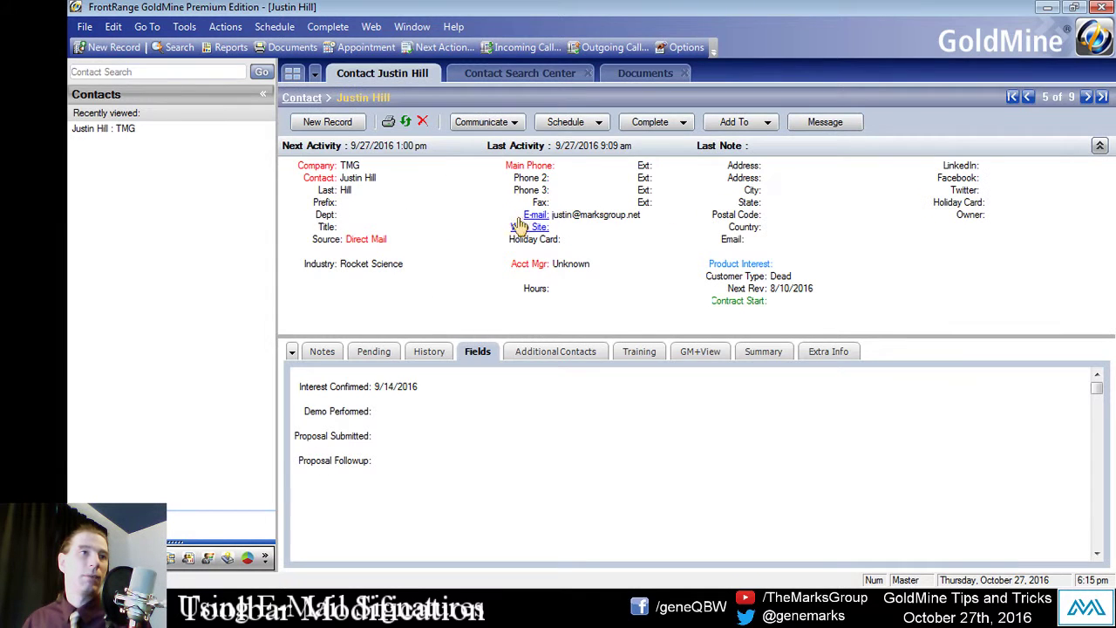
left_click(533, 216)
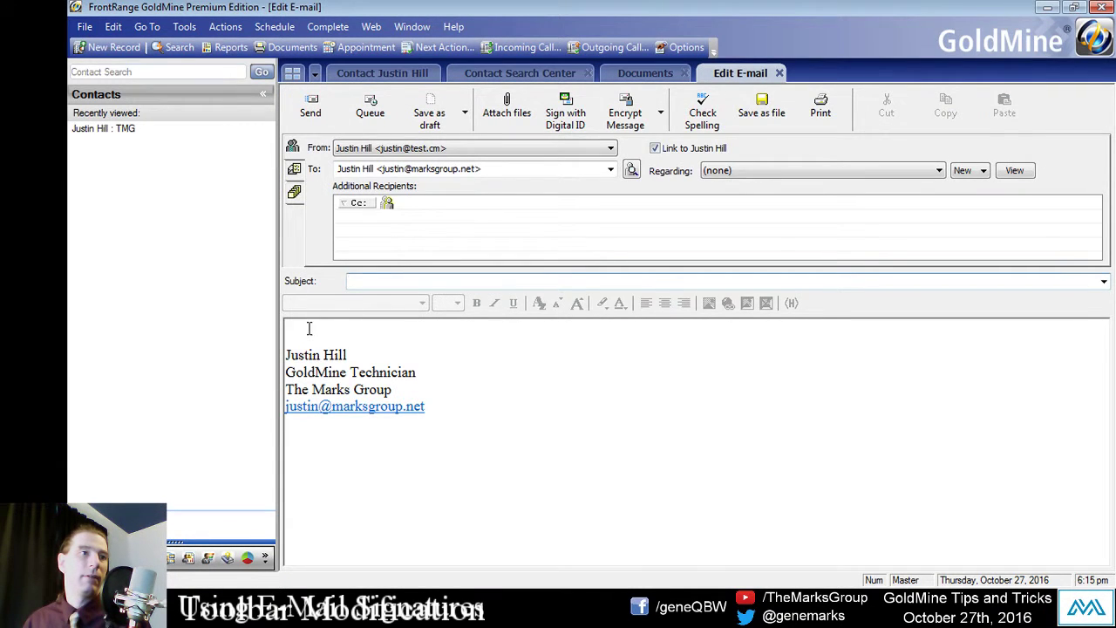
left_click(308, 328)
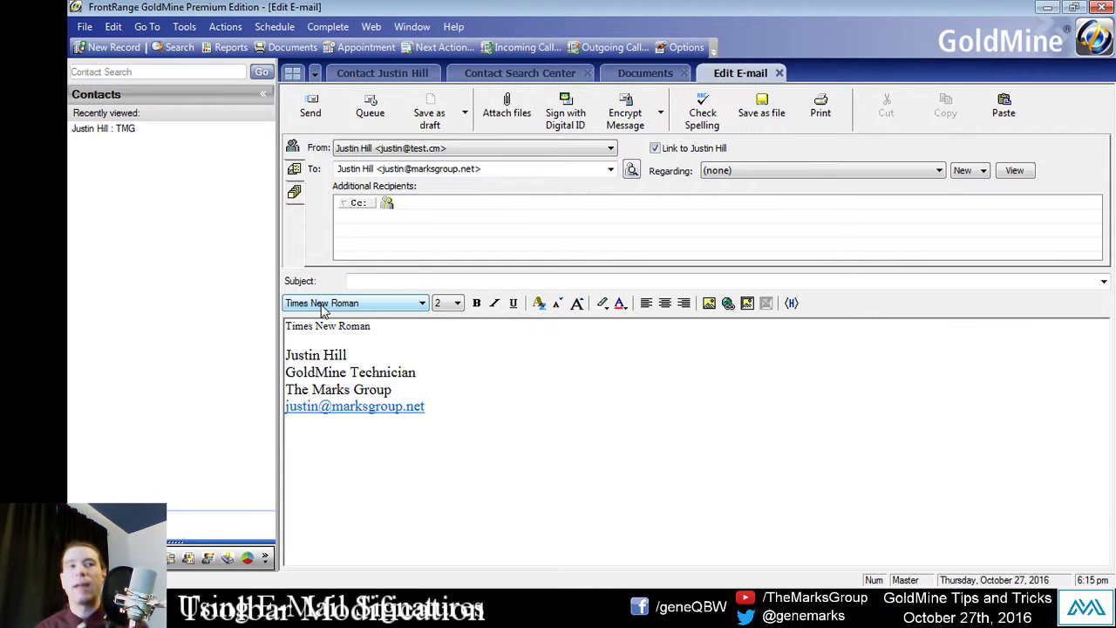
left_click(451, 305)
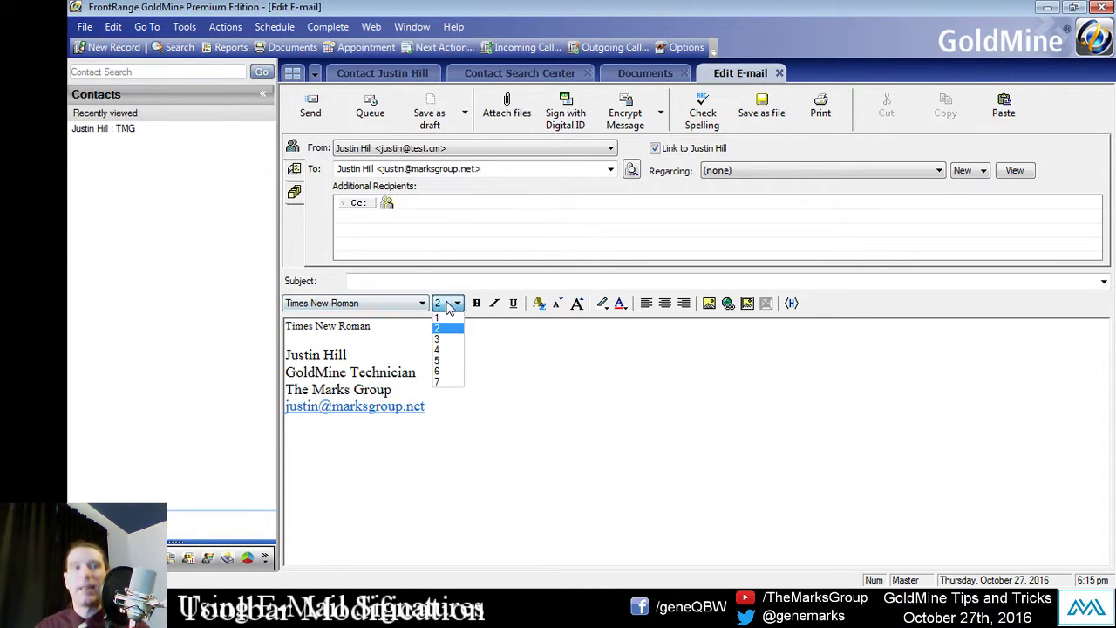
left_click(450, 350)
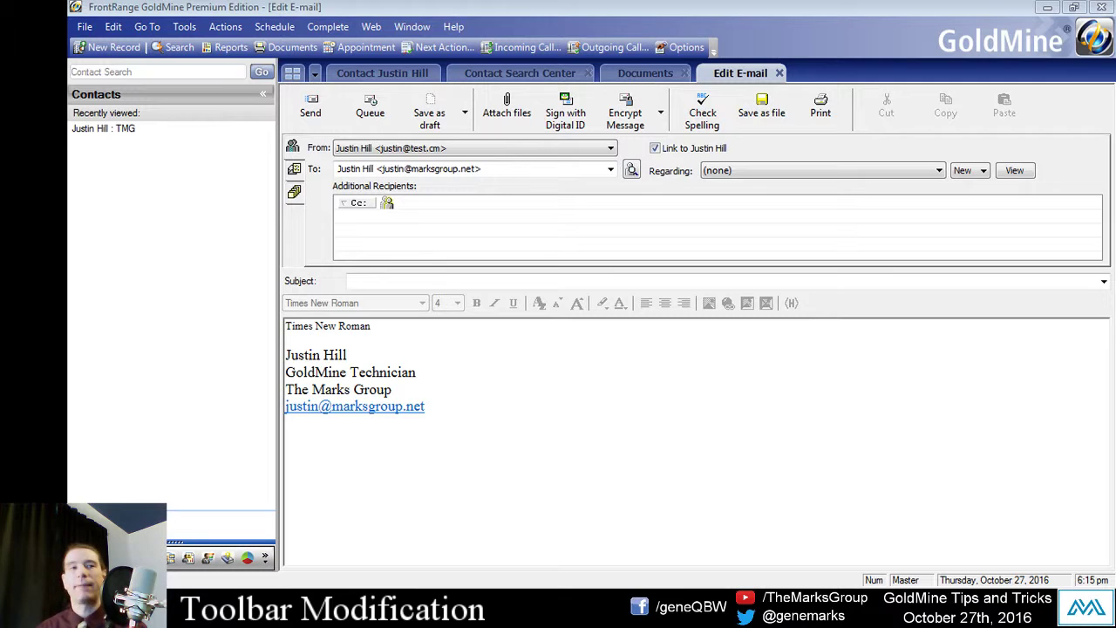
left_click(779, 73)
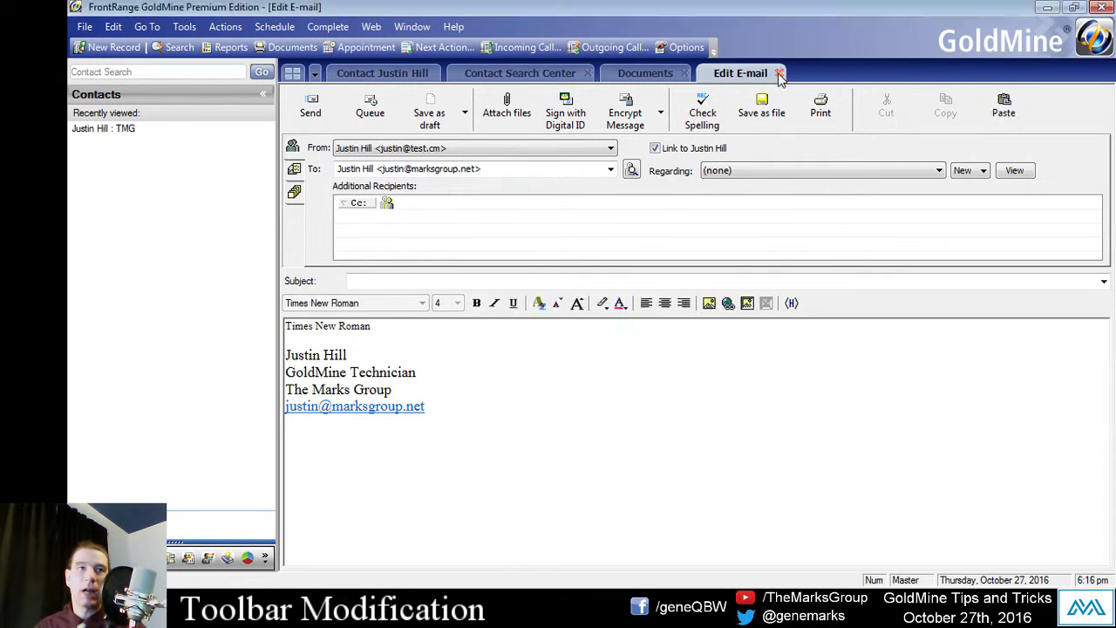
Step: Discard the draft without saving and show the Standard toolbar's Add or Remove Buttons list
left_click(616, 358)
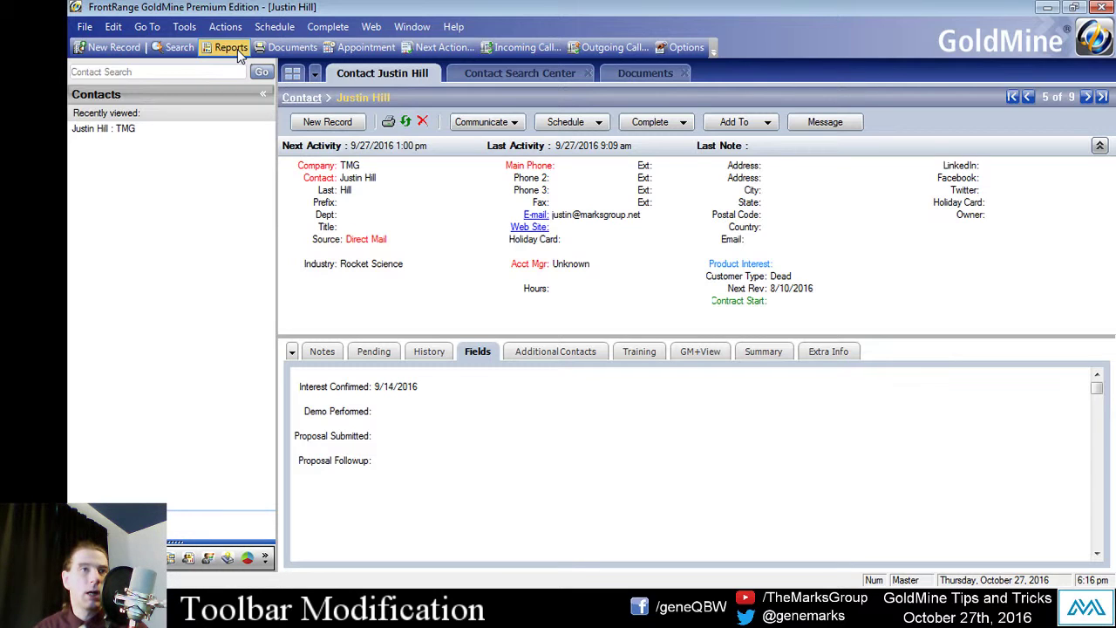
right_click(620, 52)
left_click(813, 74)
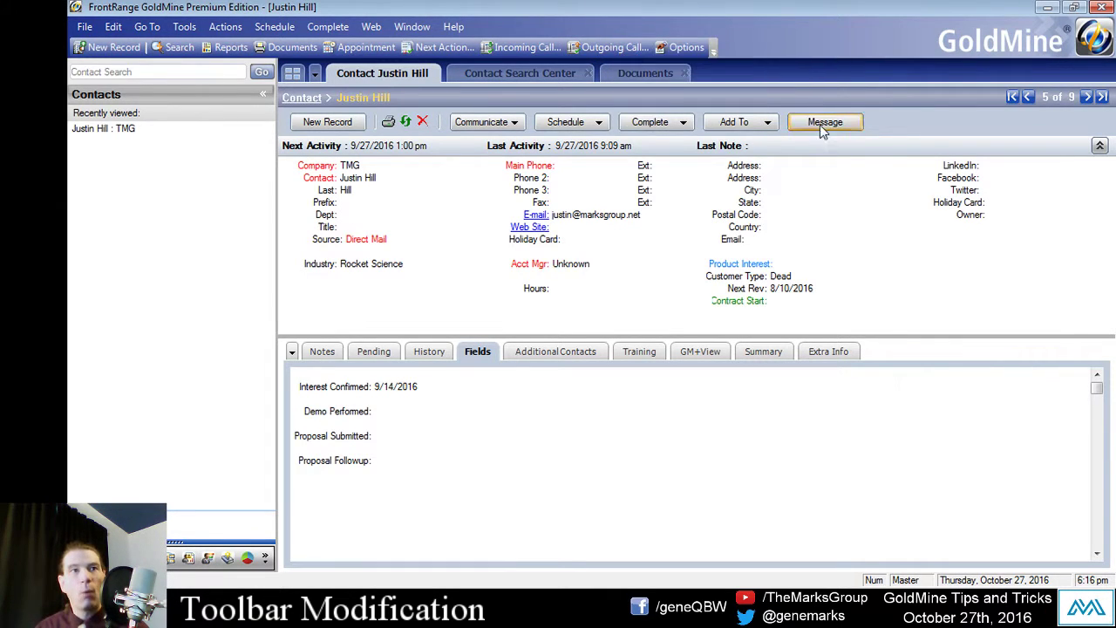
left_click(713, 56)
mouse_move(659, 75)
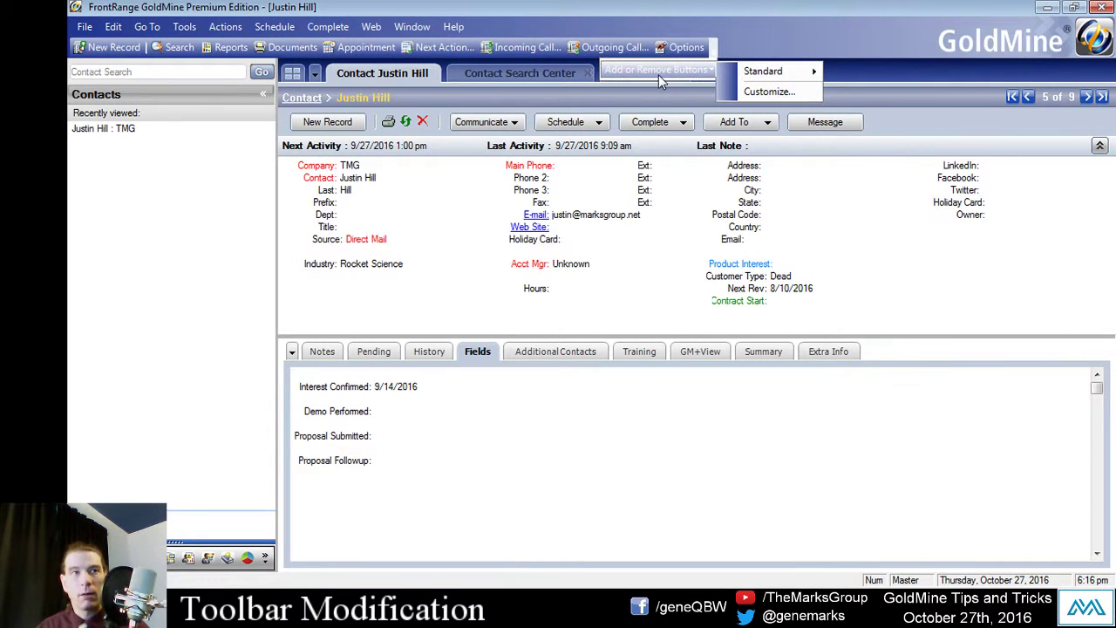
mouse_move(777, 70)
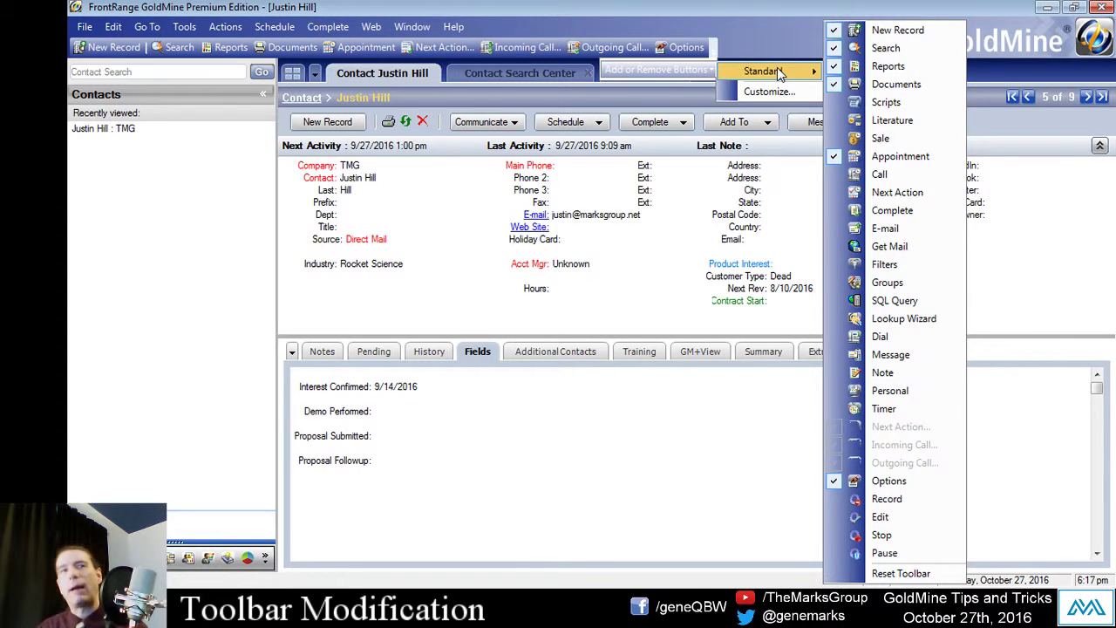
Step: Open toolbar Customize, move its window aside, and show the Commands categories
left_click(781, 89)
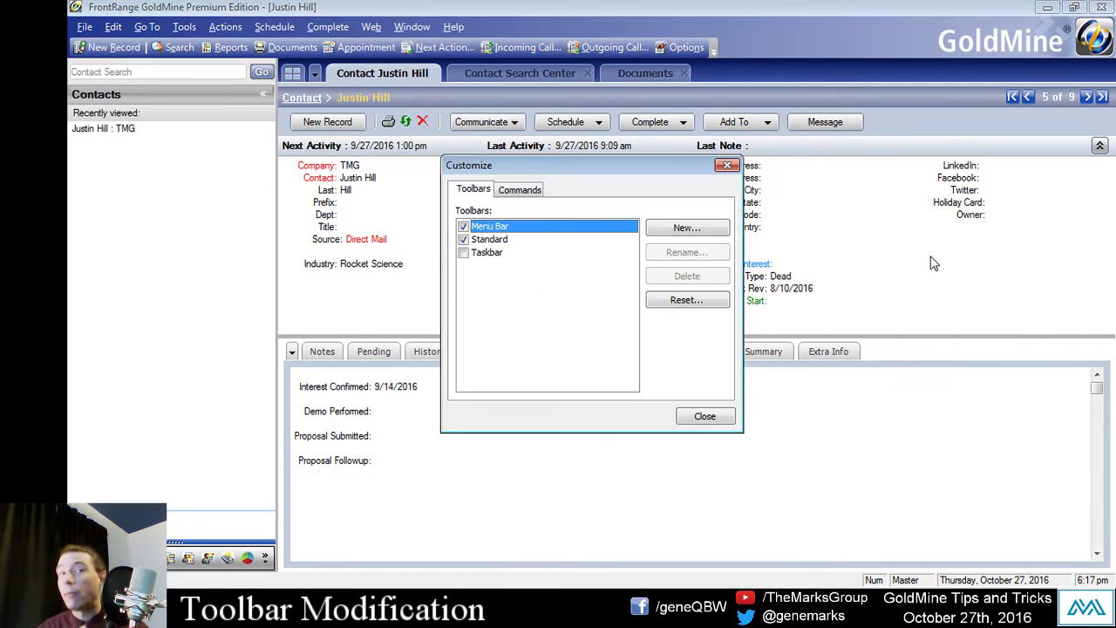
left_click_drag(569, 155, 808, 70)
left_click(767, 103)
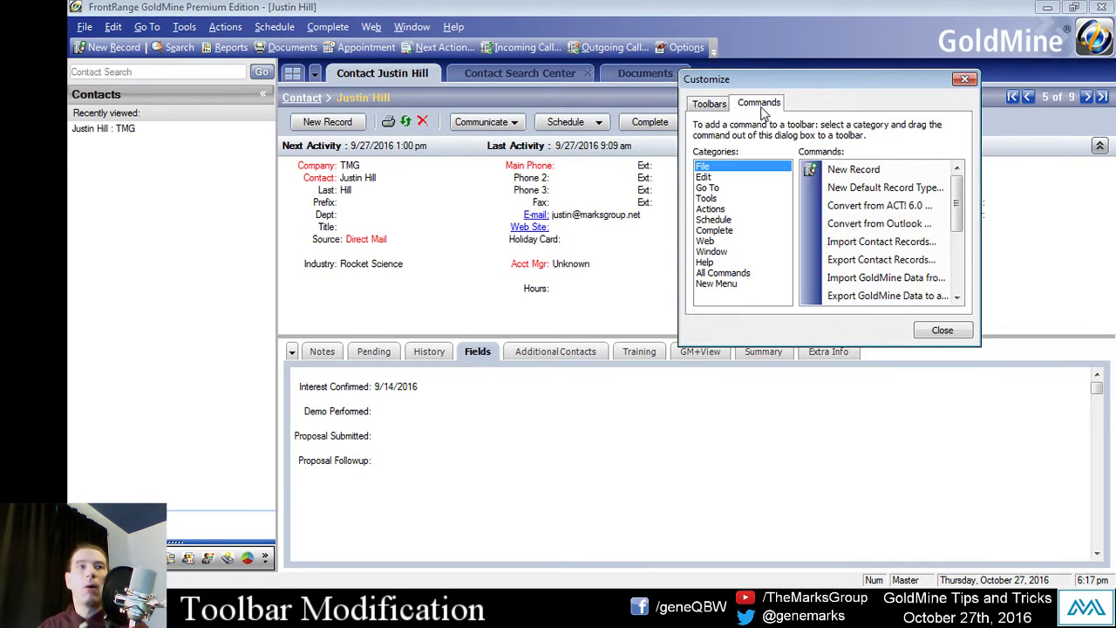
left_click_drag(726, 188, 728, 219)
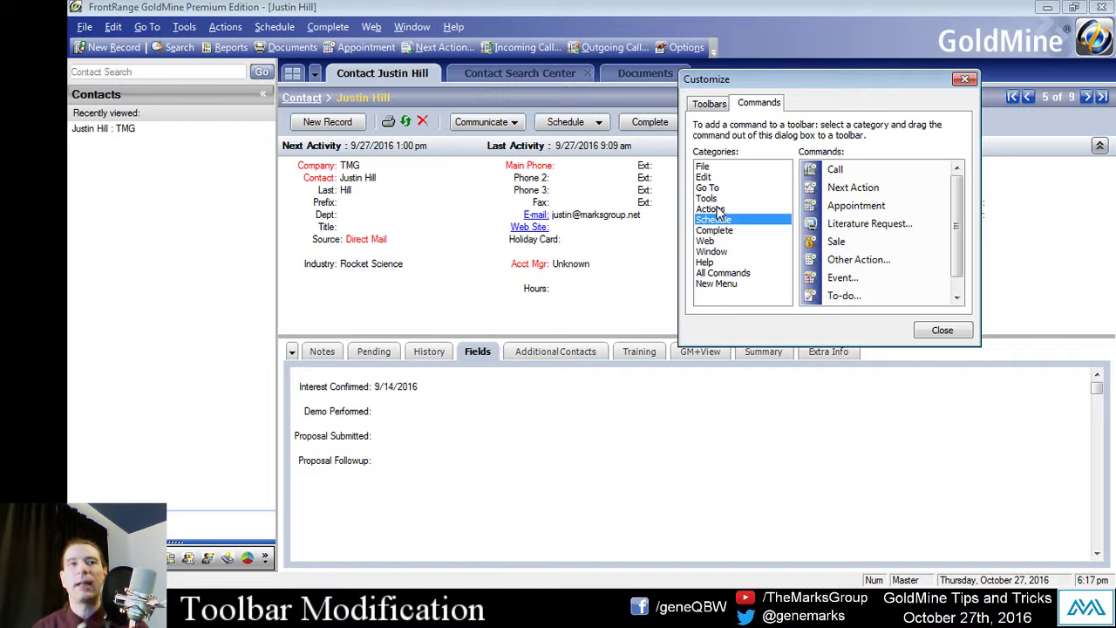
left_click_drag(765, 78, 820, 67)
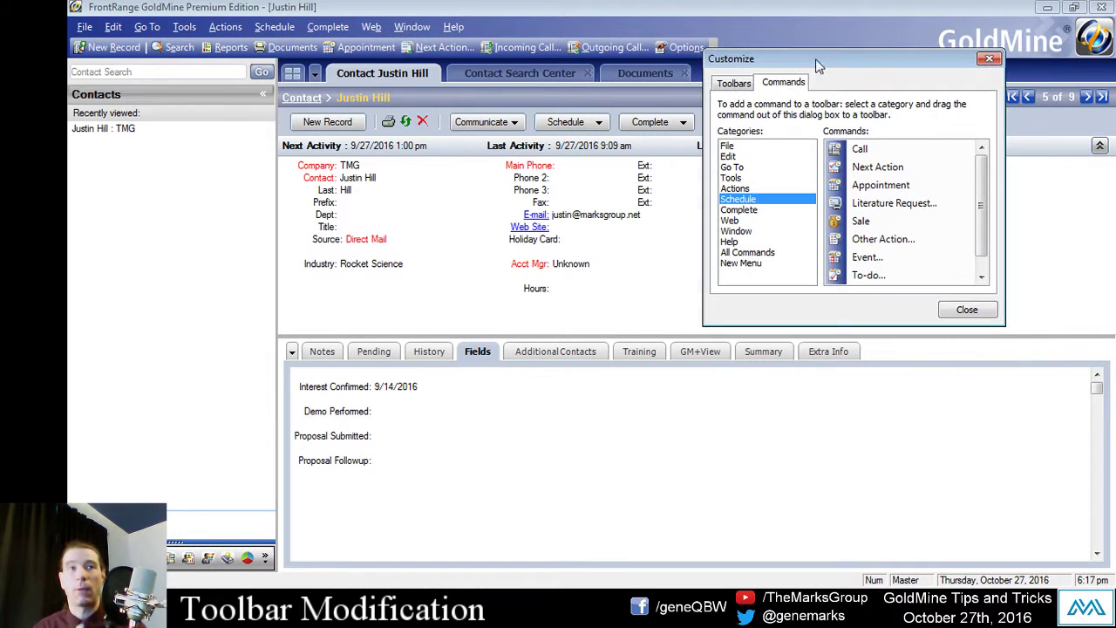
Step: Drag the Sale... command from the Complete category onto the Standard toolbar
left_click(738, 168)
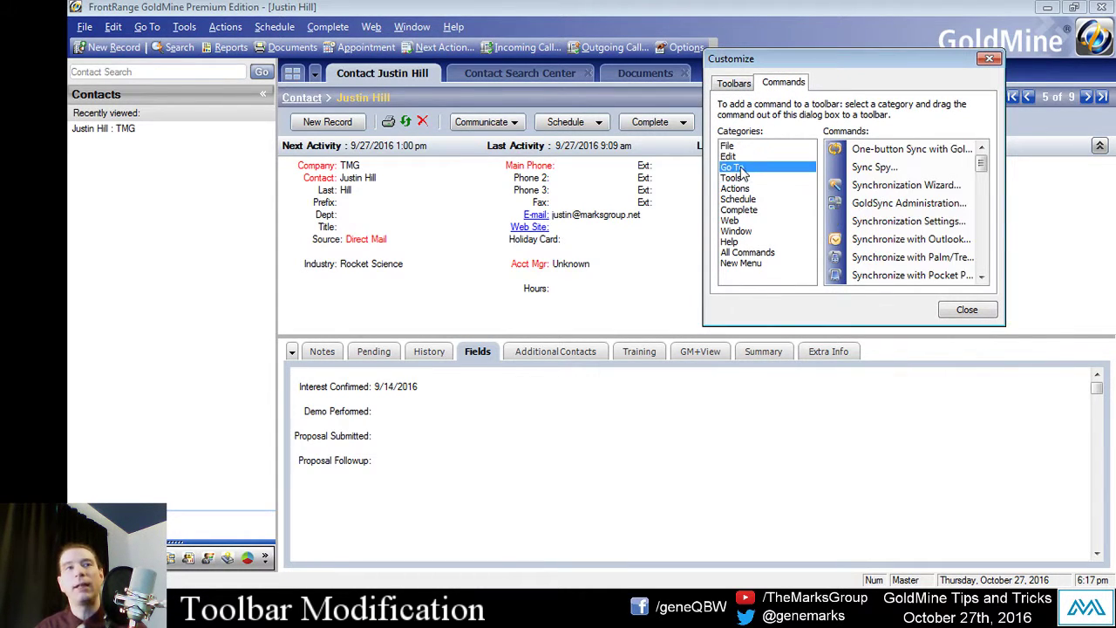
left_click(748, 156)
left_click(755, 145)
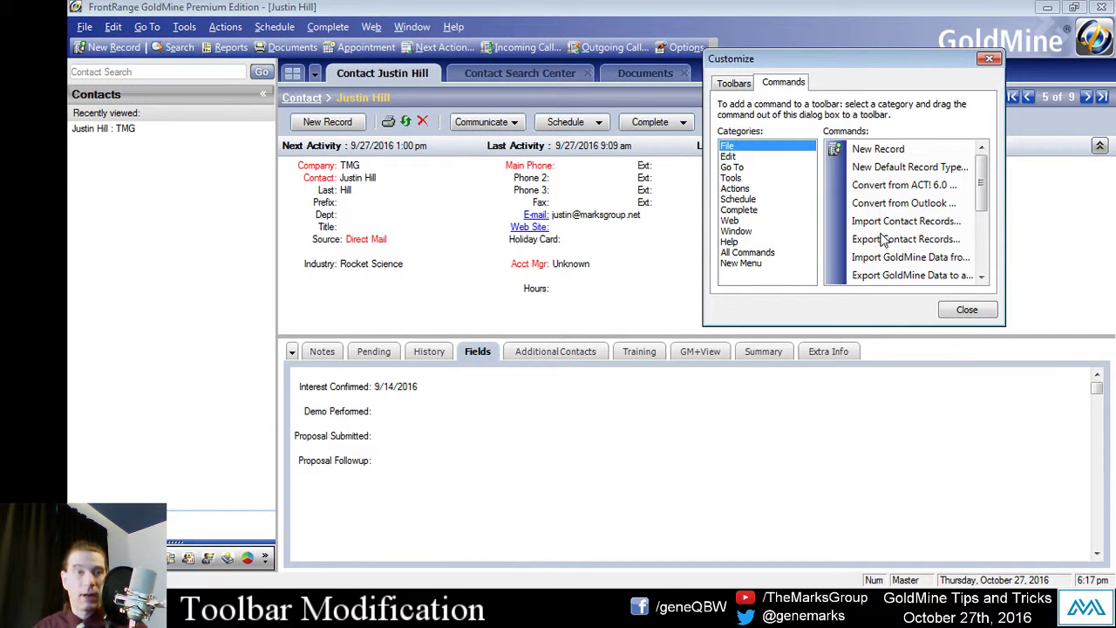
left_click(739, 157)
left_click(739, 209)
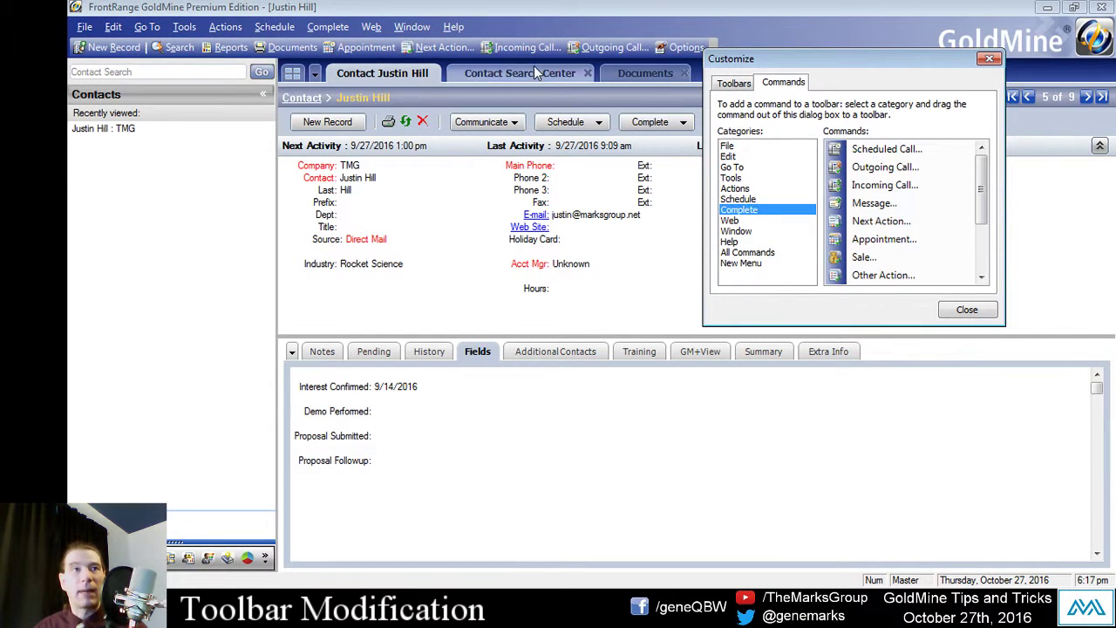
left_click_drag(772, 59, 815, 37)
left_click(808, 167)
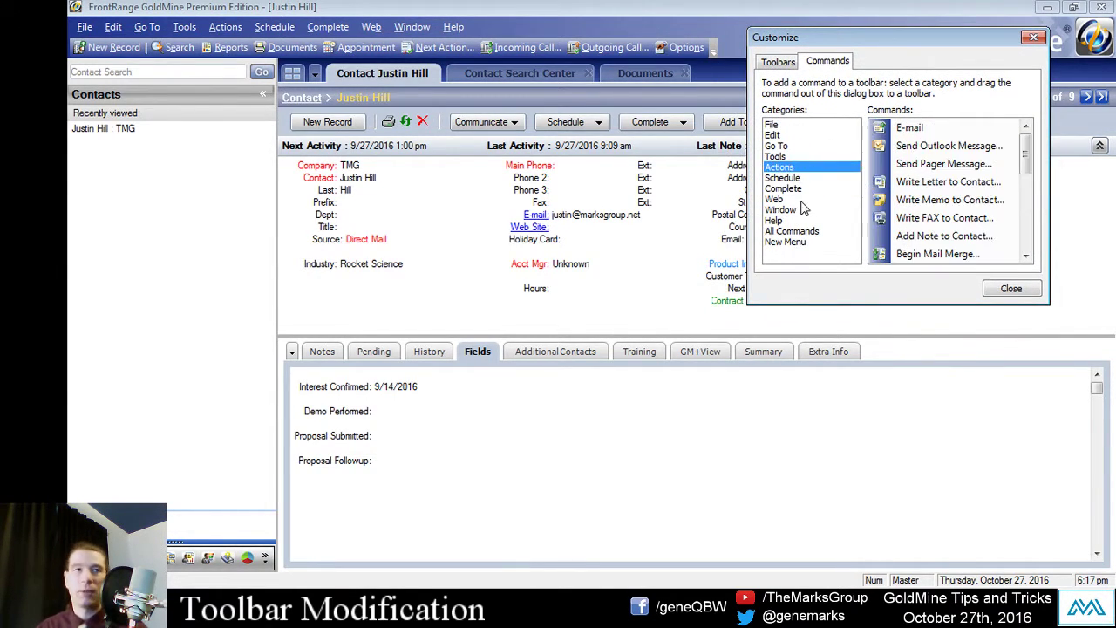
left_click(810, 221)
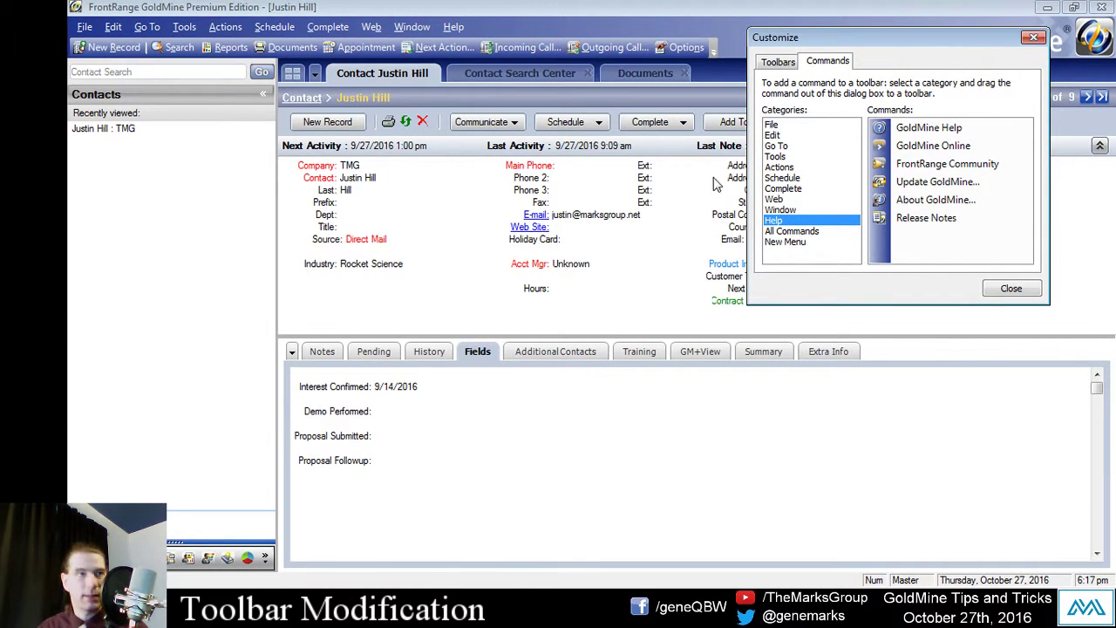
left_click(794, 189)
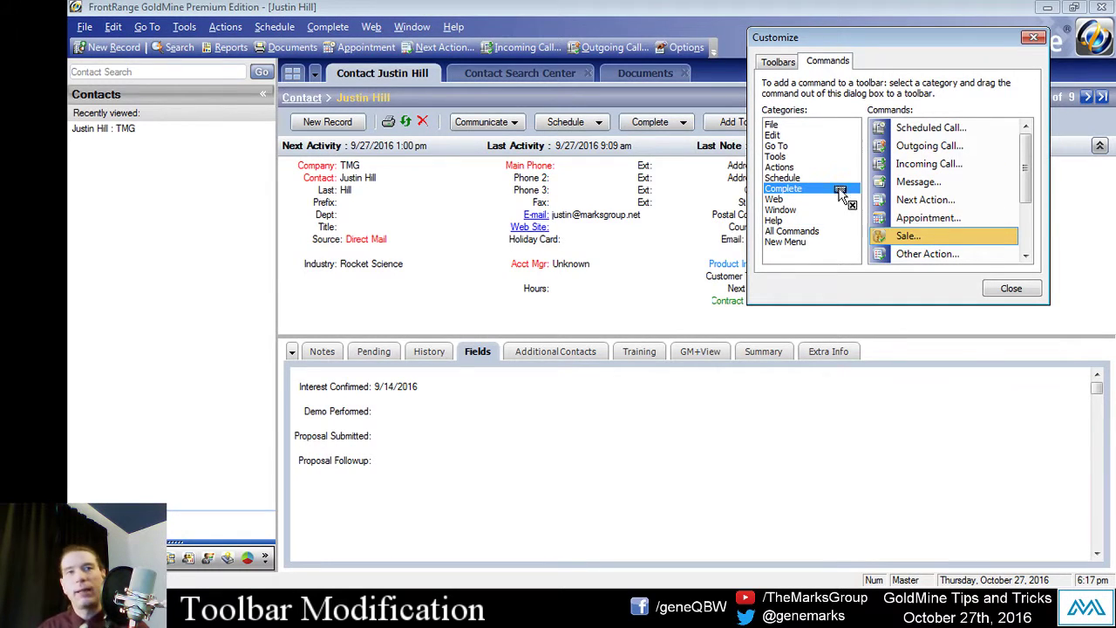
left_click_drag(907, 235, 489, 52)
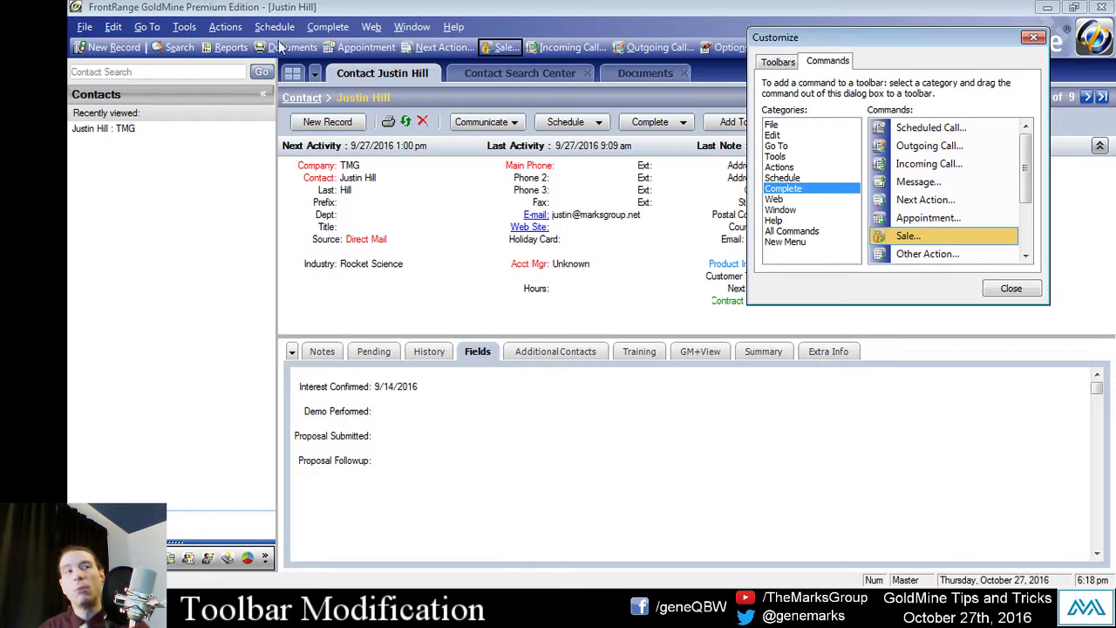
left_click_drag(805, 45, 821, 138)
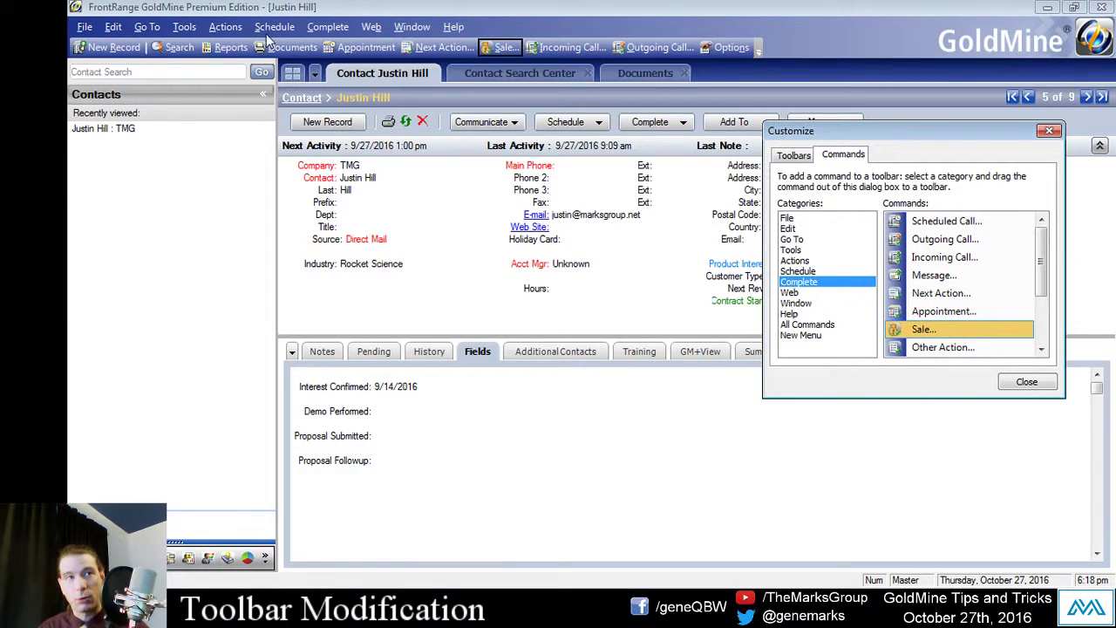
Step: Reopen toolbar Customize through the chevron's Add or Remove Buttons option
right_click(231, 48)
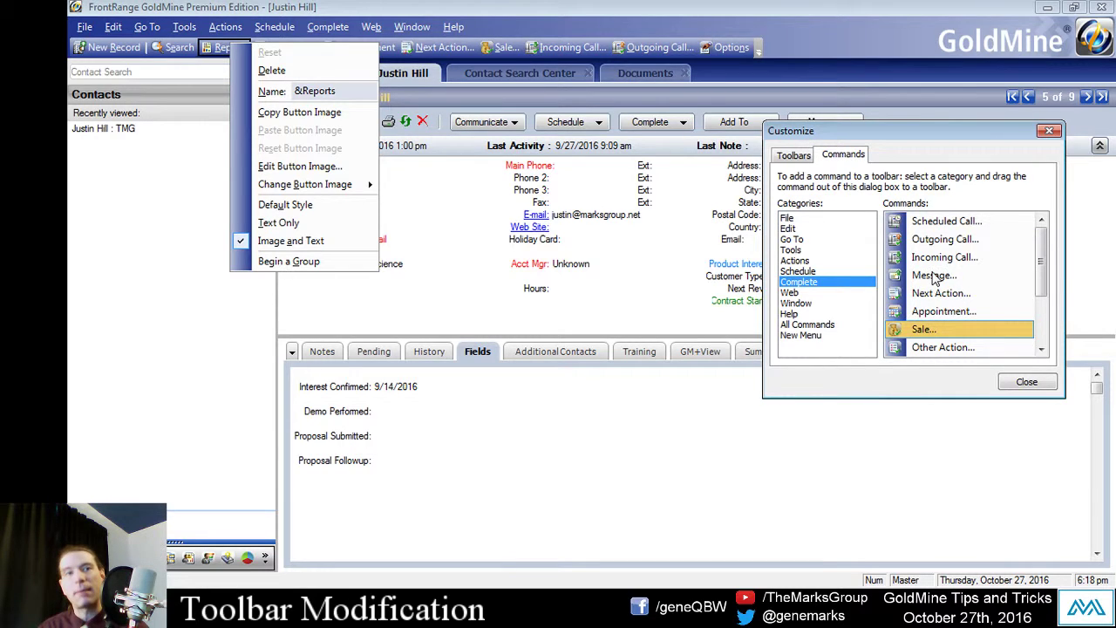
left_click(1026, 381)
left_click(1027, 381)
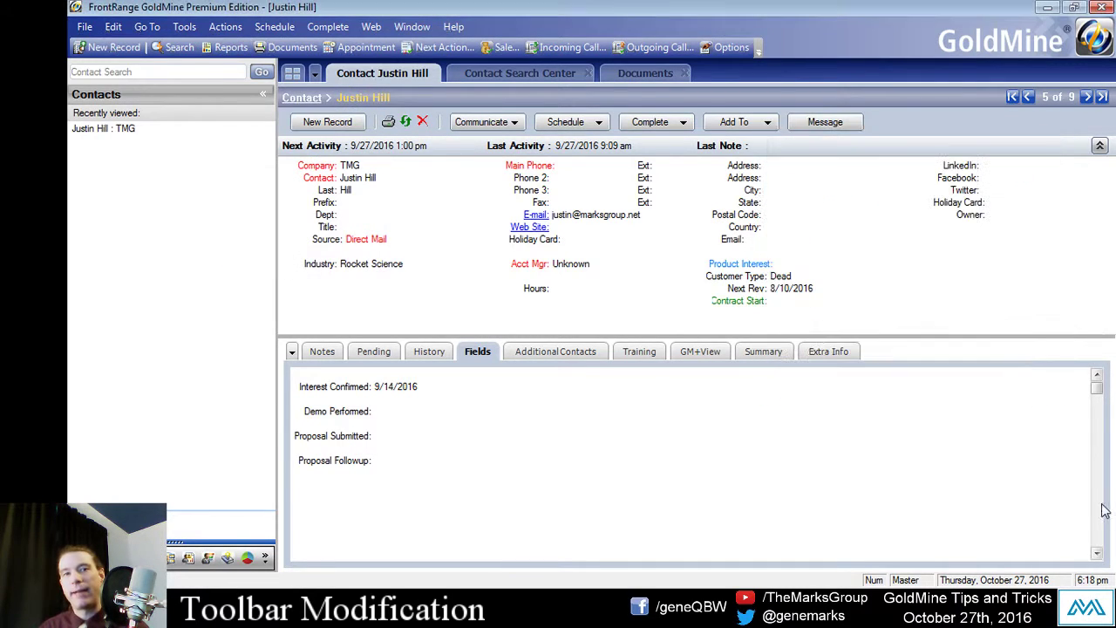
right_click(212, 53)
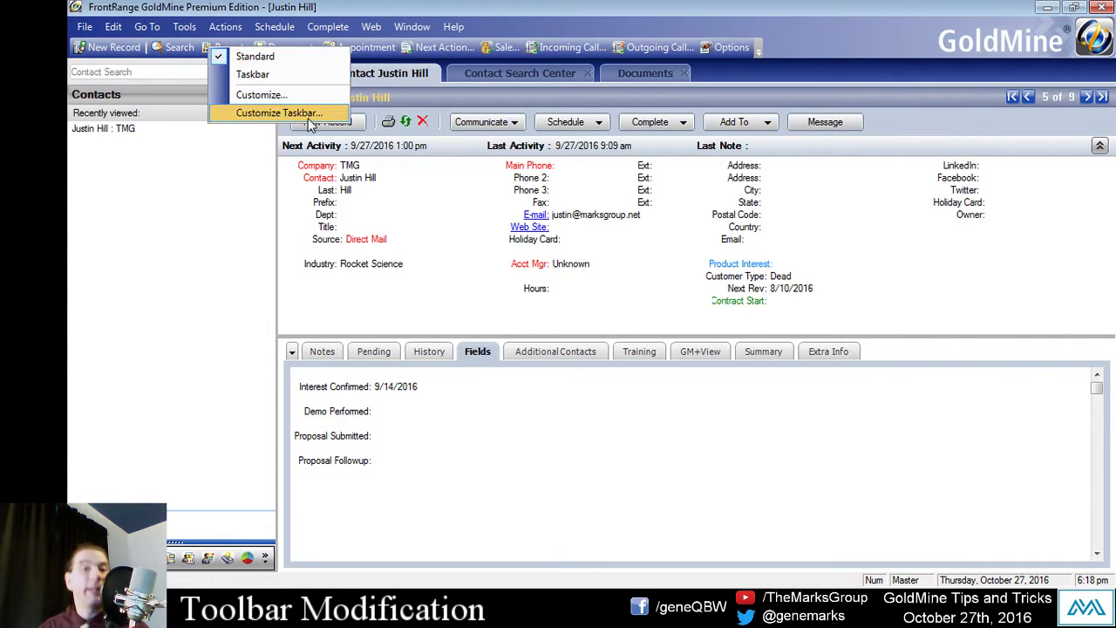
left_click(232, 178)
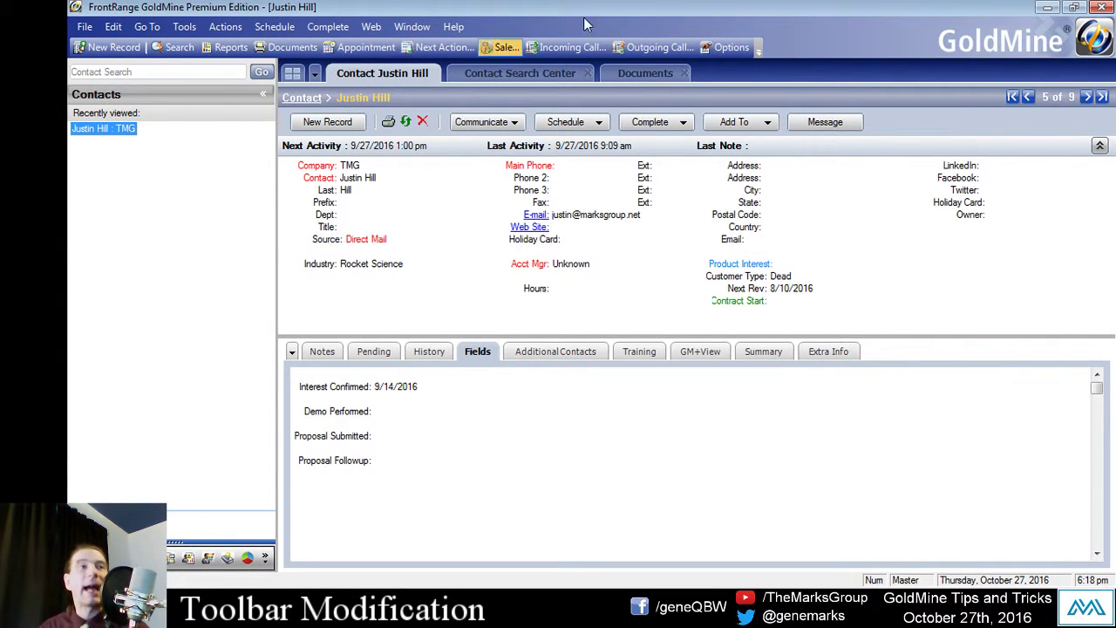
left_click(758, 49)
mouse_move(715, 73)
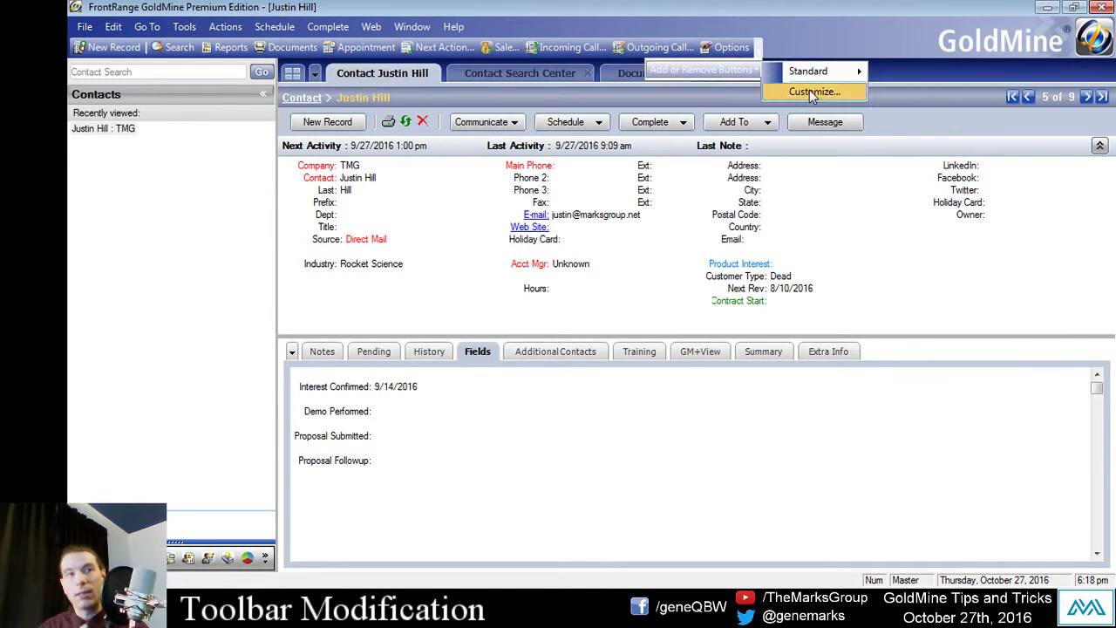
left_click(809, 91)
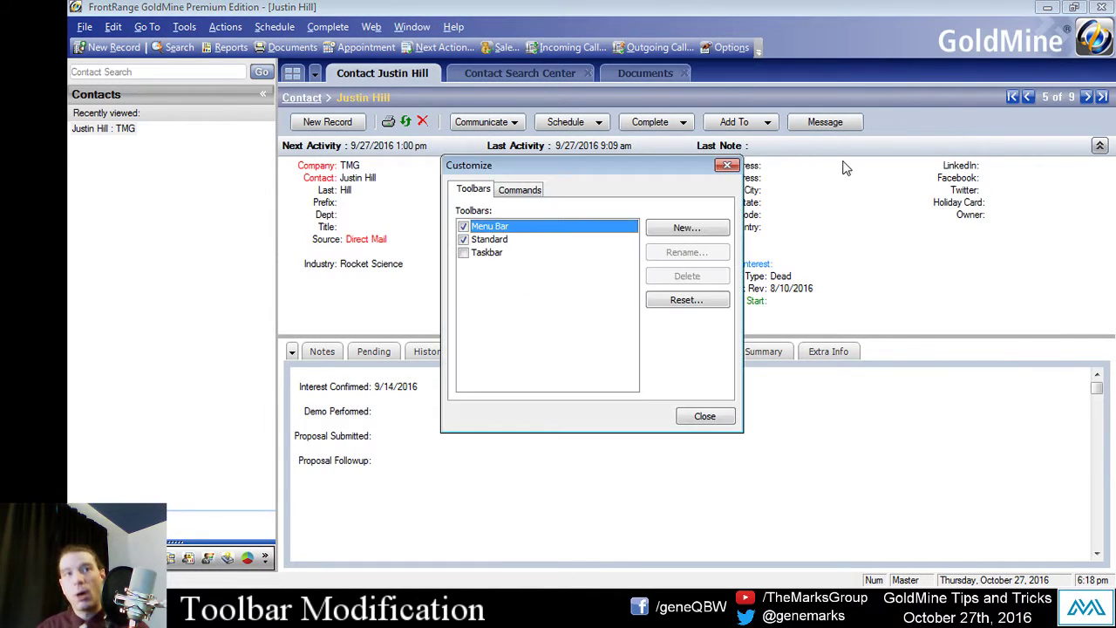
Step: Delete the Reports and Documents buttons from the toolbar
right_click(230, 48)
left_click(306, 79)
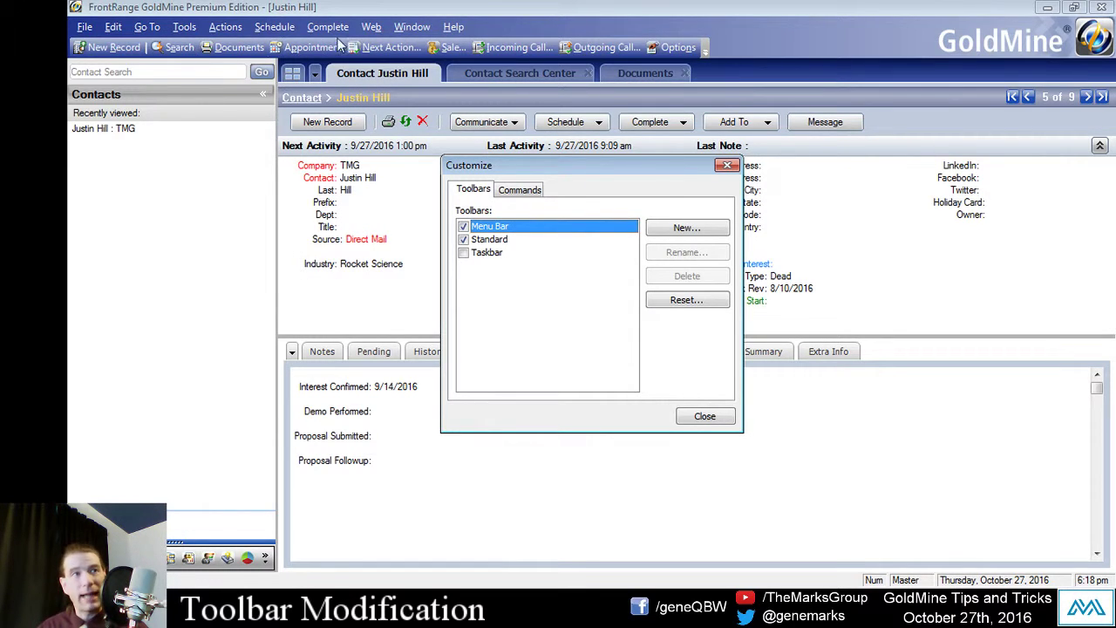
right_click(210, 49)
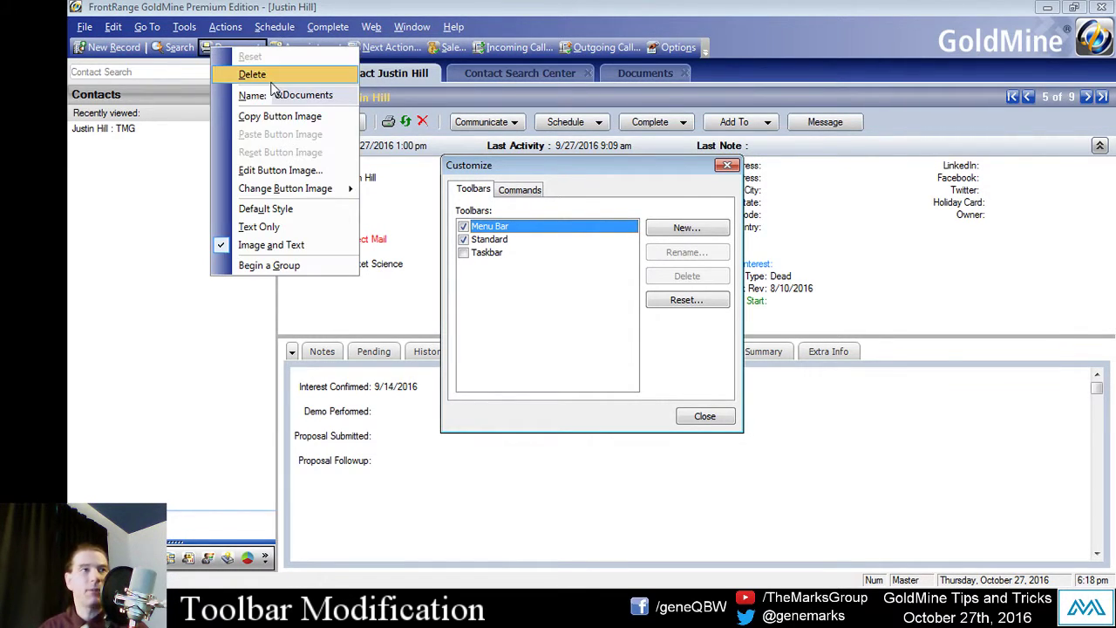
left_click(271, 77)
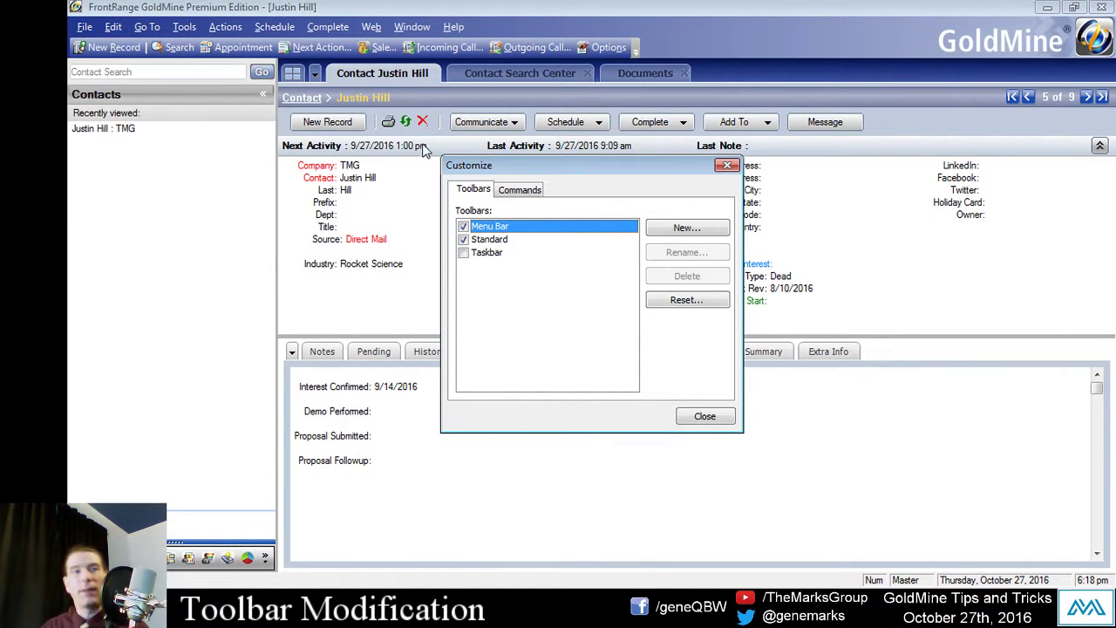
Step: Change the Sale... button image to the smiley-face icon and close Customize
right_click(381, 49)
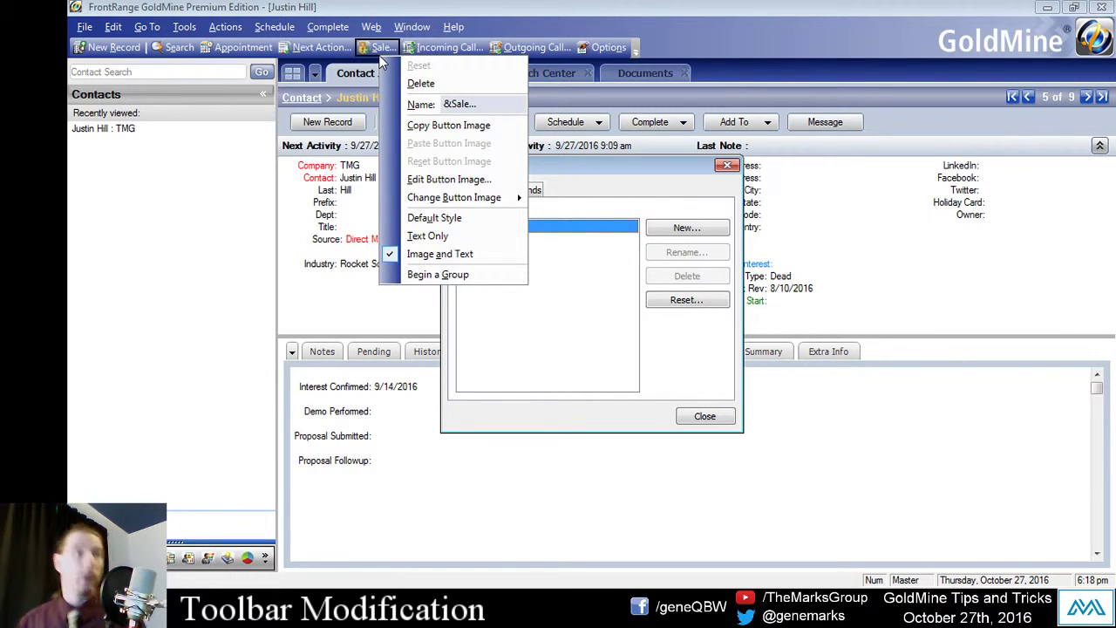
mouse_move(457, 197)
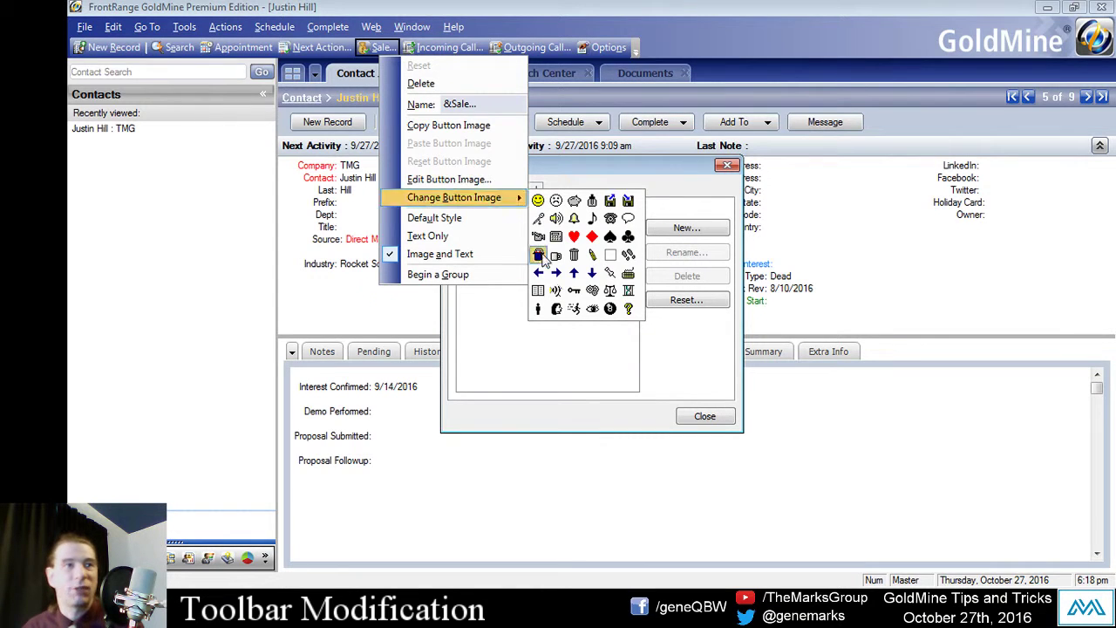
left_click(537, 202)
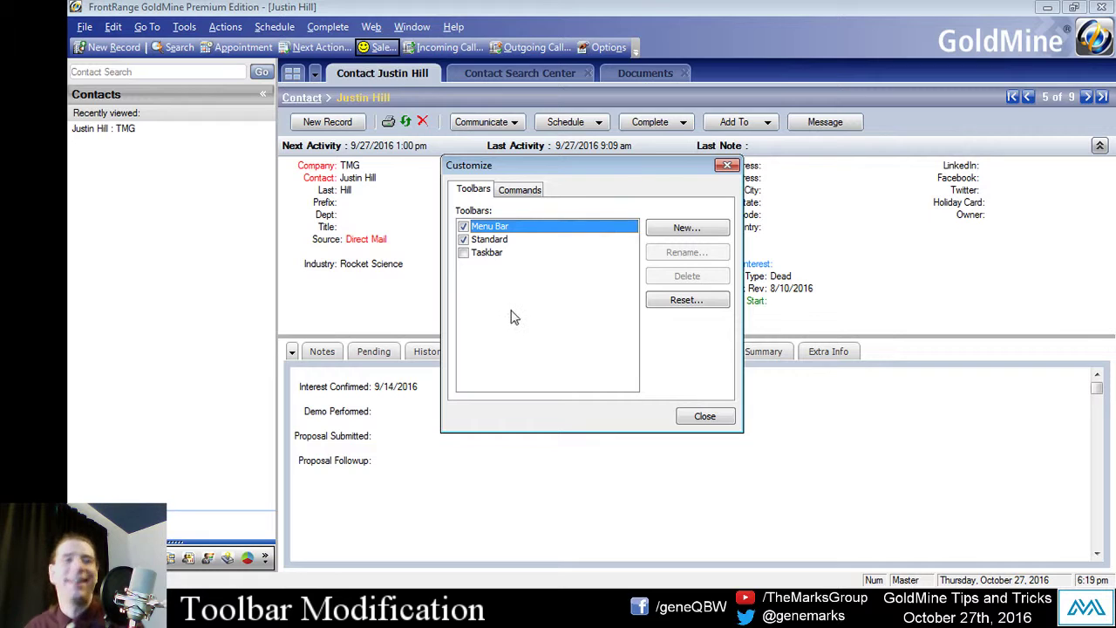
left_click(704, 416)
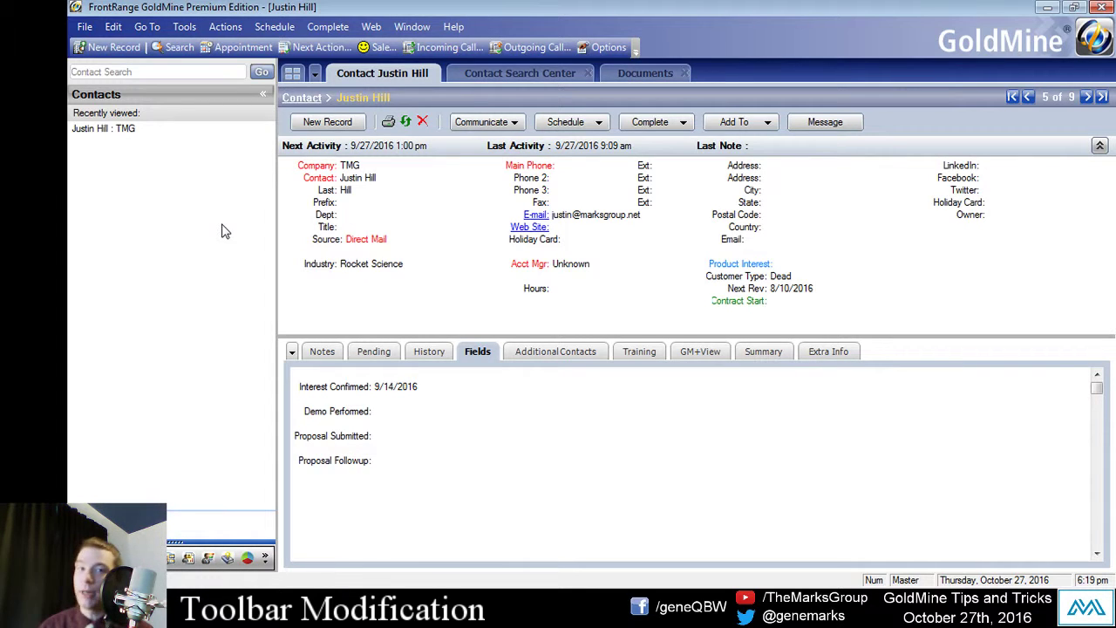
left_click(637, 47)
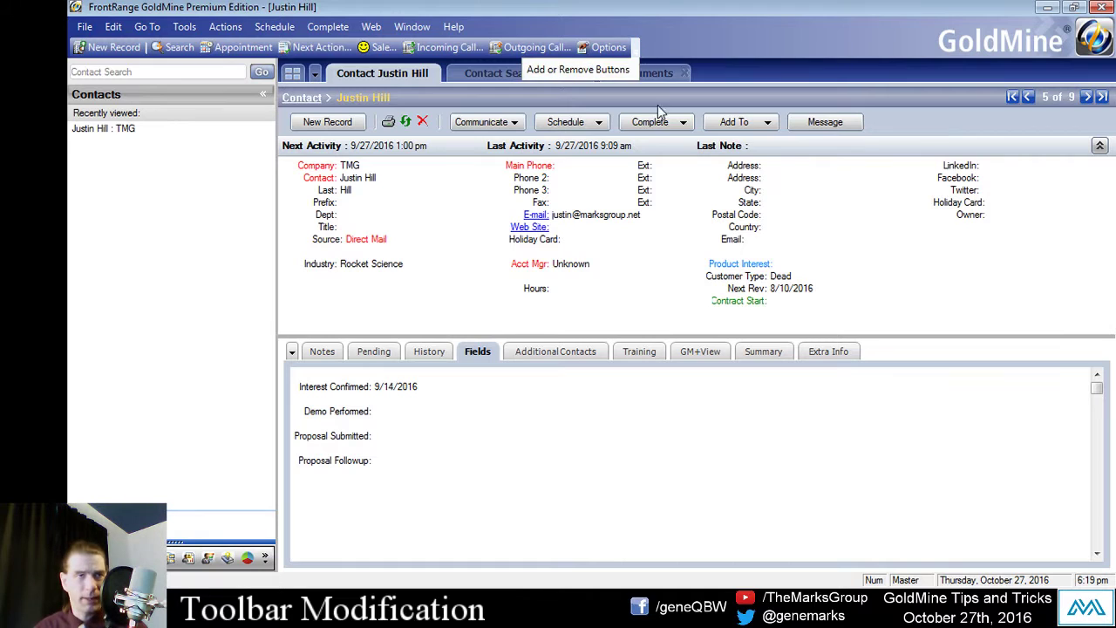
mouse_move(594, 73)
left_click(692, 94)
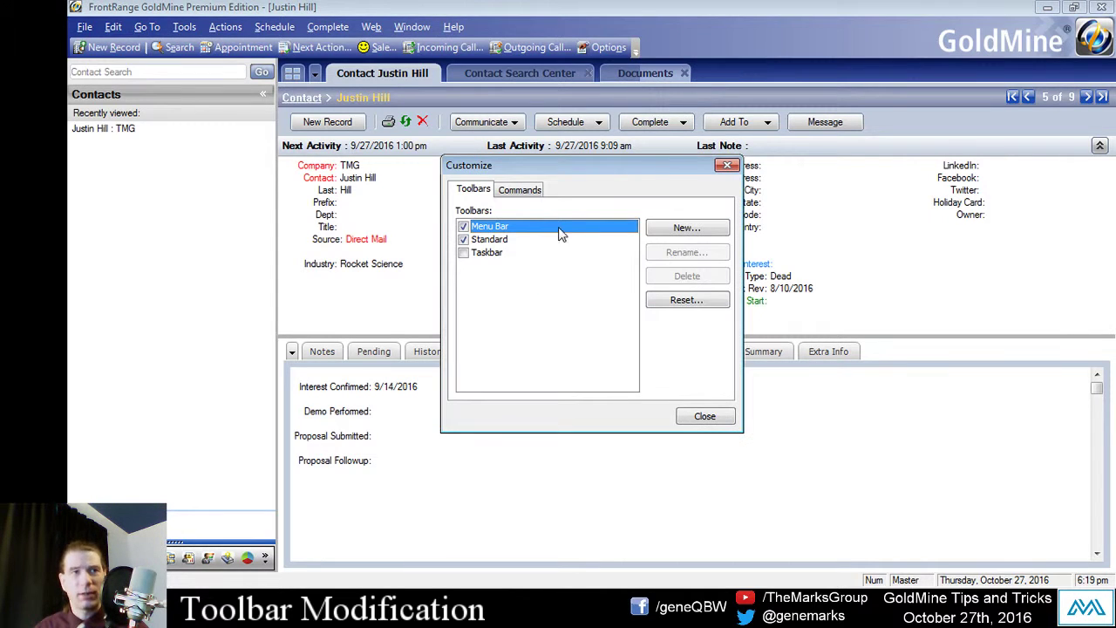
right_click(520, 52)
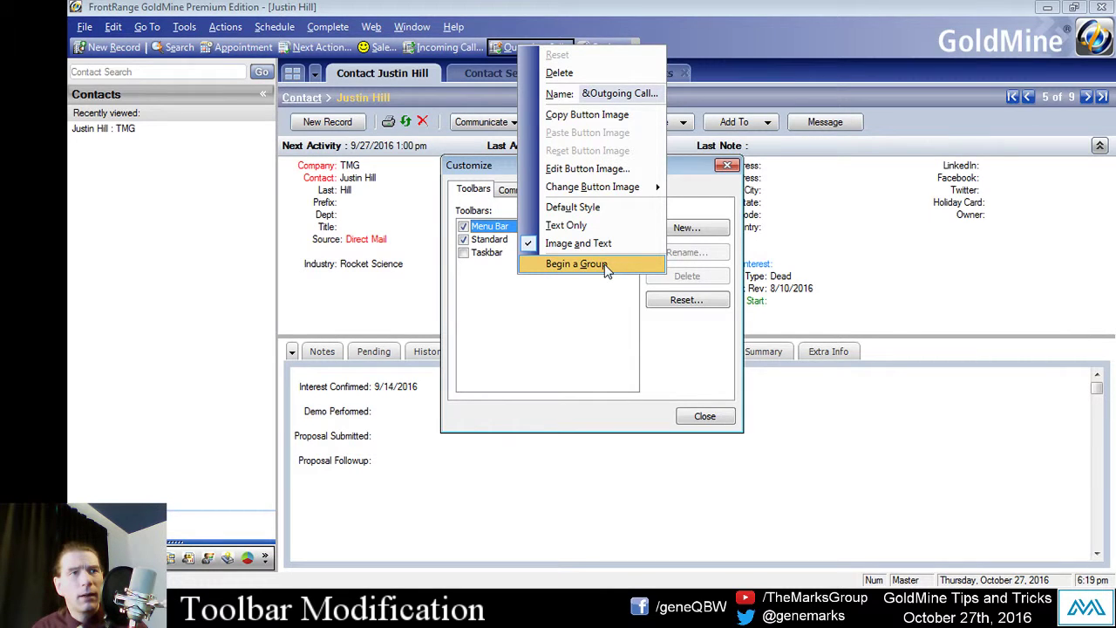
left_click(586, 348)
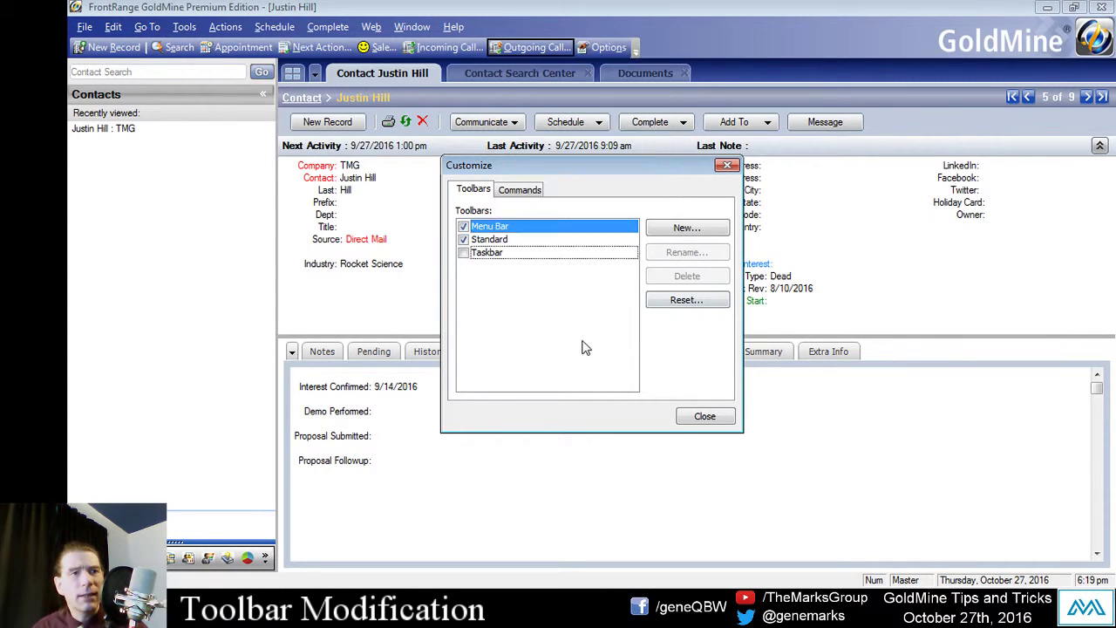
left_click(688, 418)
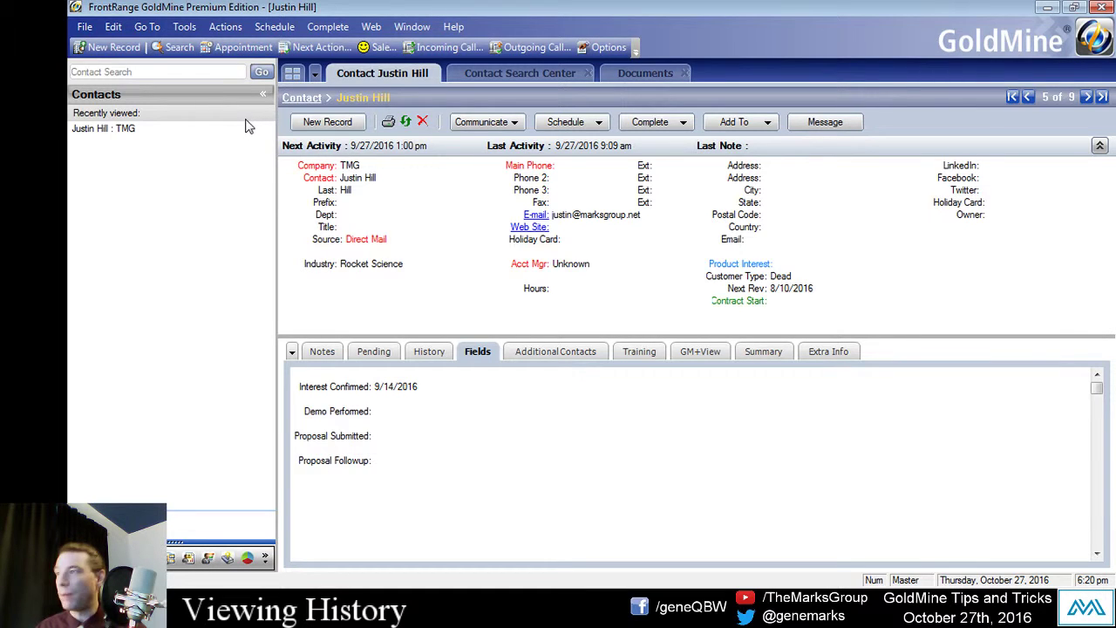
Step: Open the Calendar (F7) and the closed-activities Activity List (F8), then show the Calendar tab
left_click(113, 27)
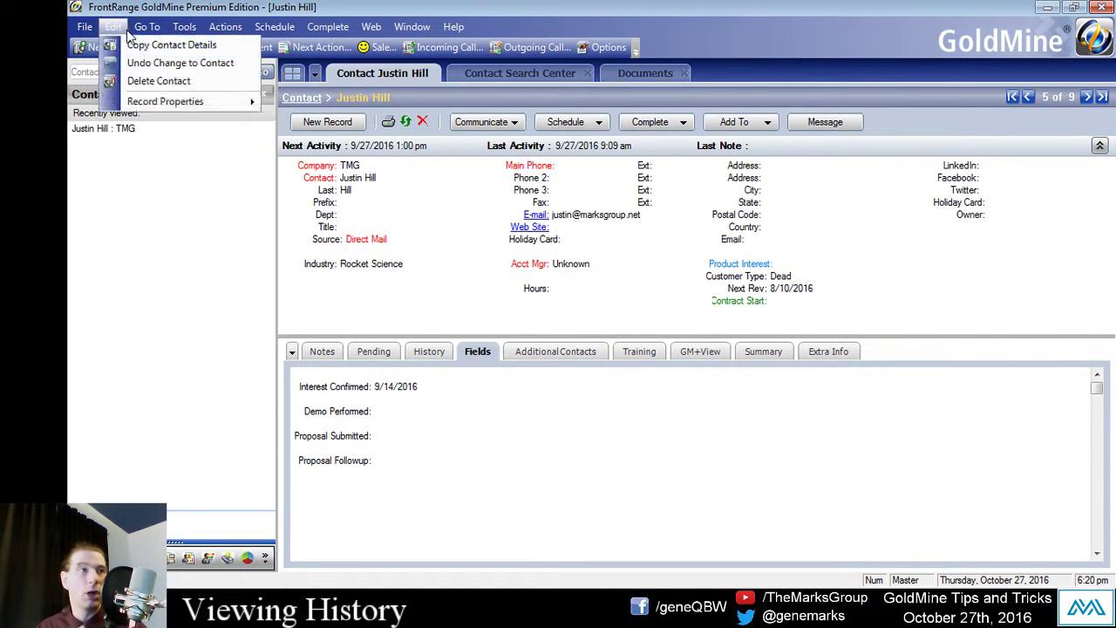
mouse_move(142, 32)
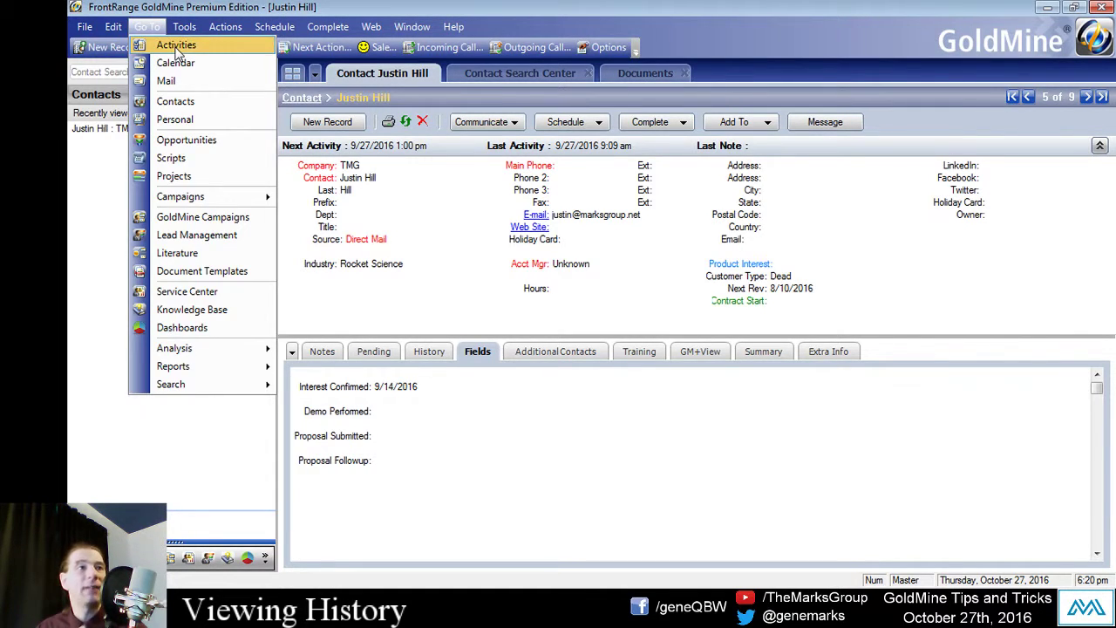
left_click(177, 46)
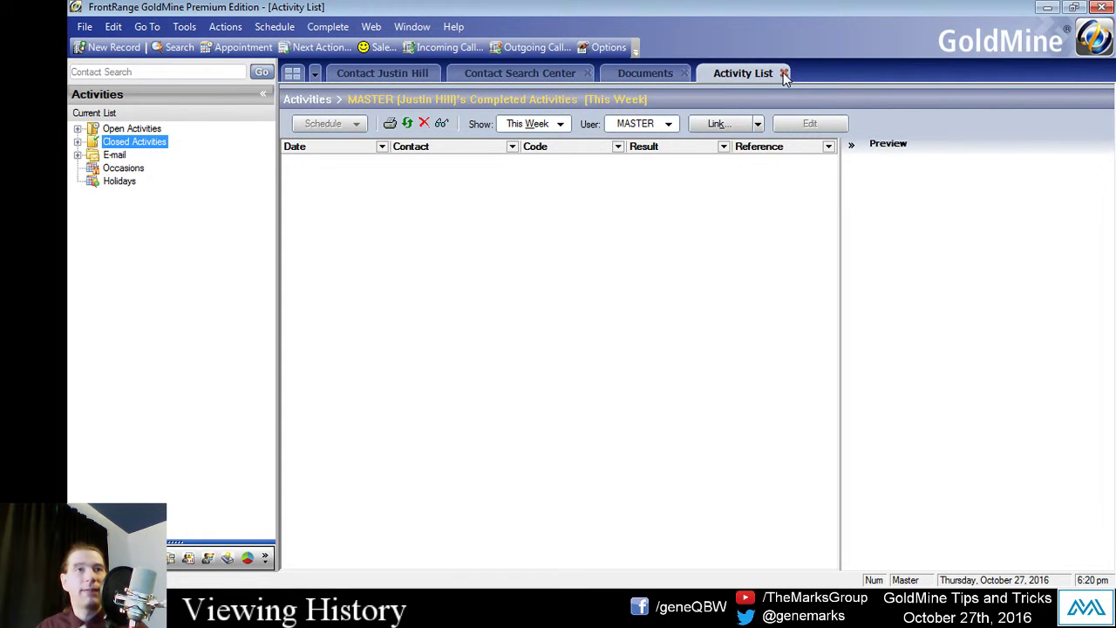
left_click(782, 73)
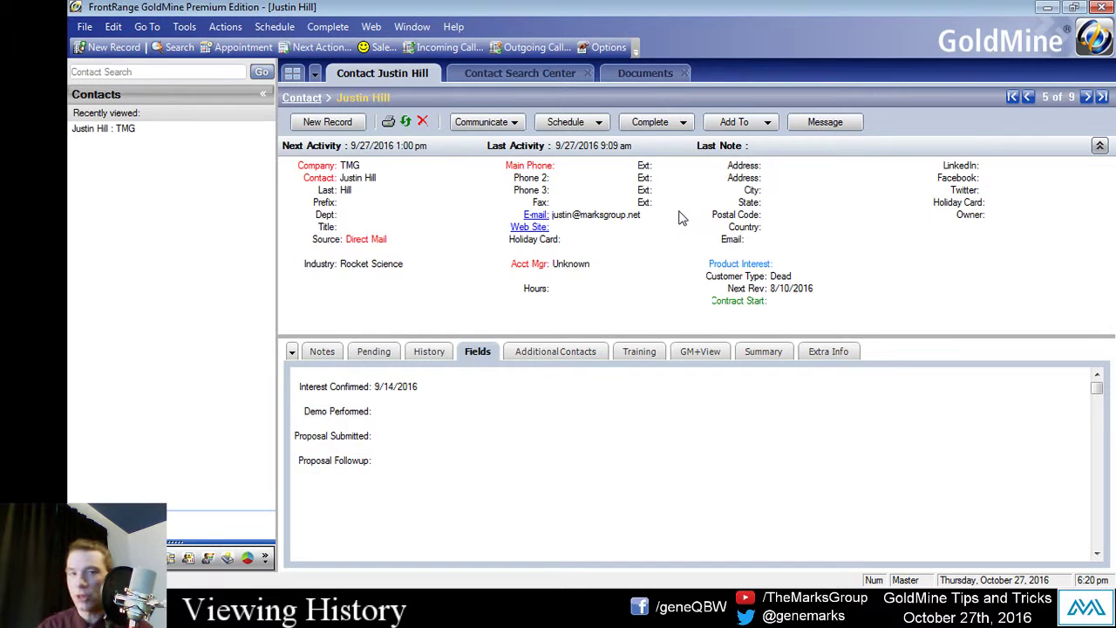
key("F7")
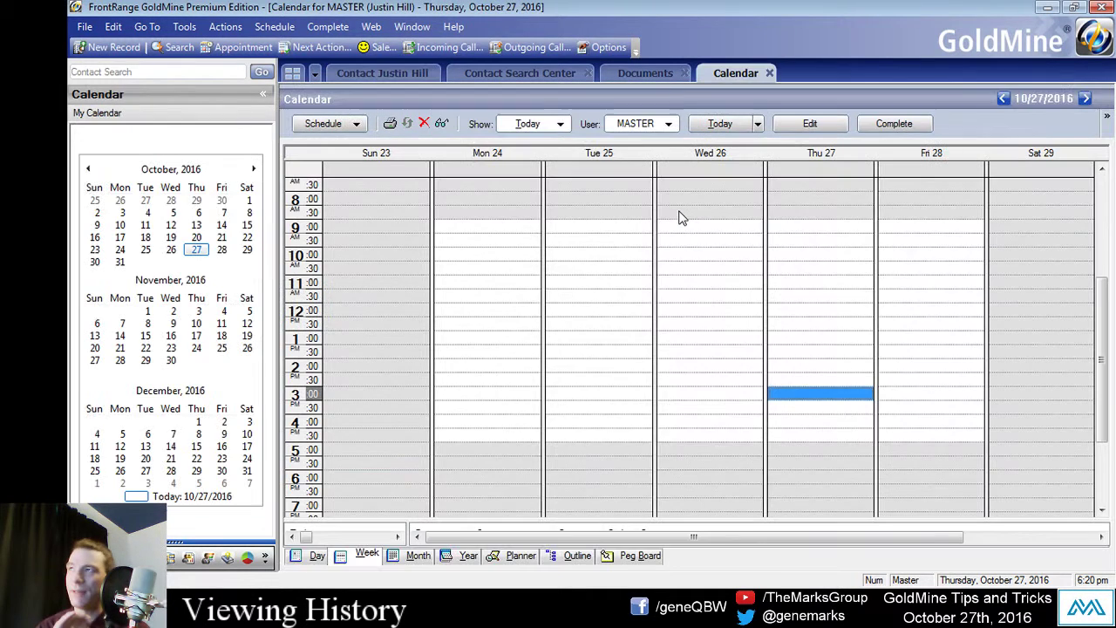
key("F8")
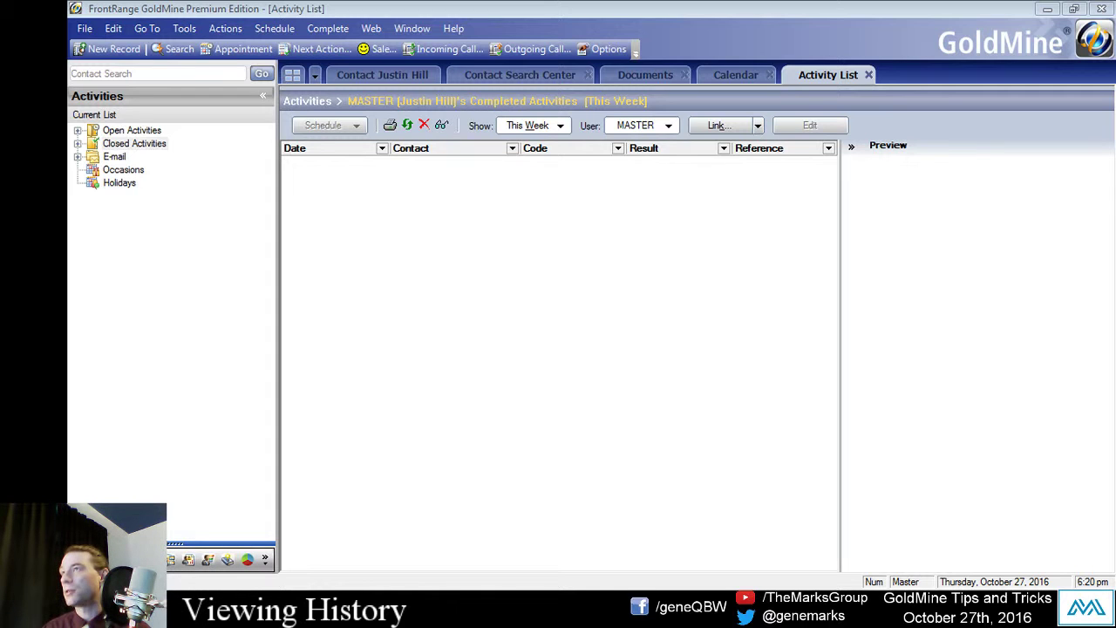
left_click(732, 76)
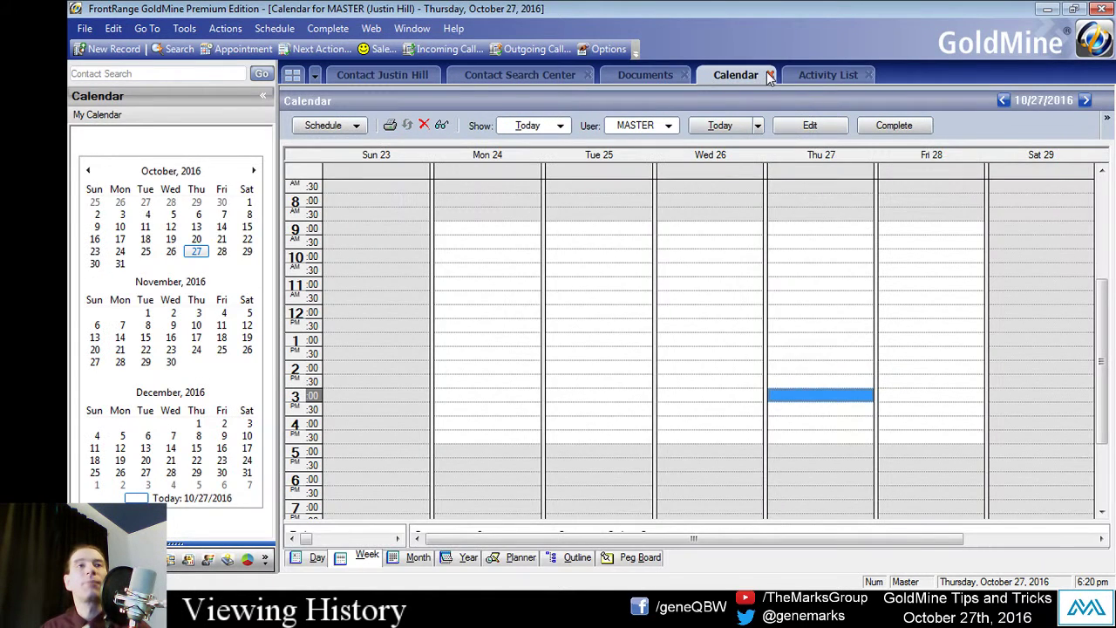
Step: Close the Calendar and select Calls under Closed Activities in the Activities tree
left_click(769, 76)
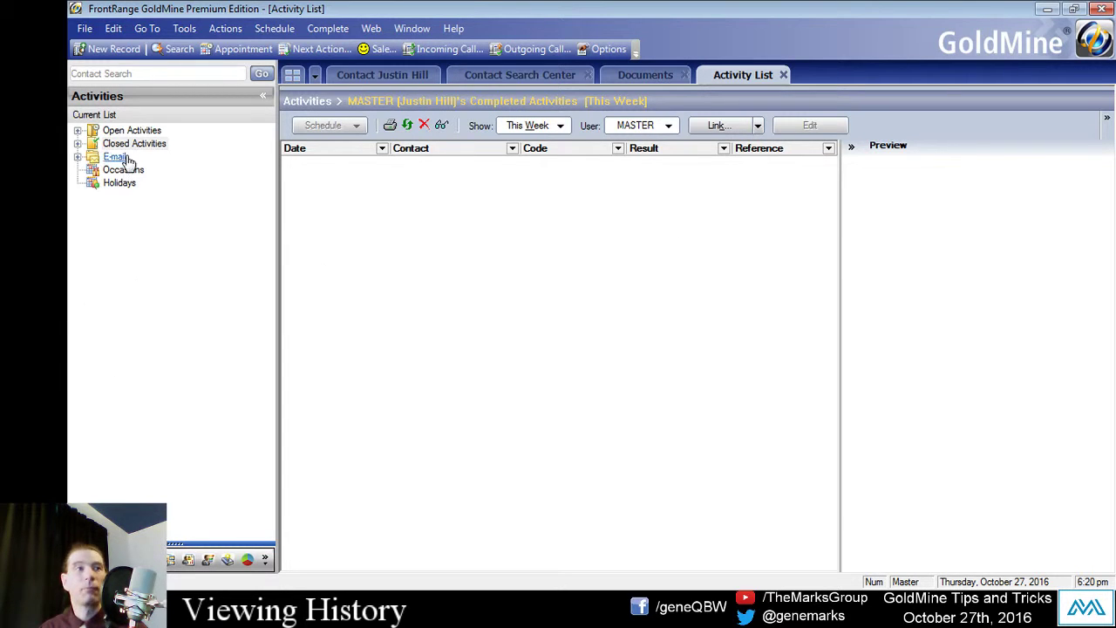
left_click(161, 241)
left_click(78, 143)
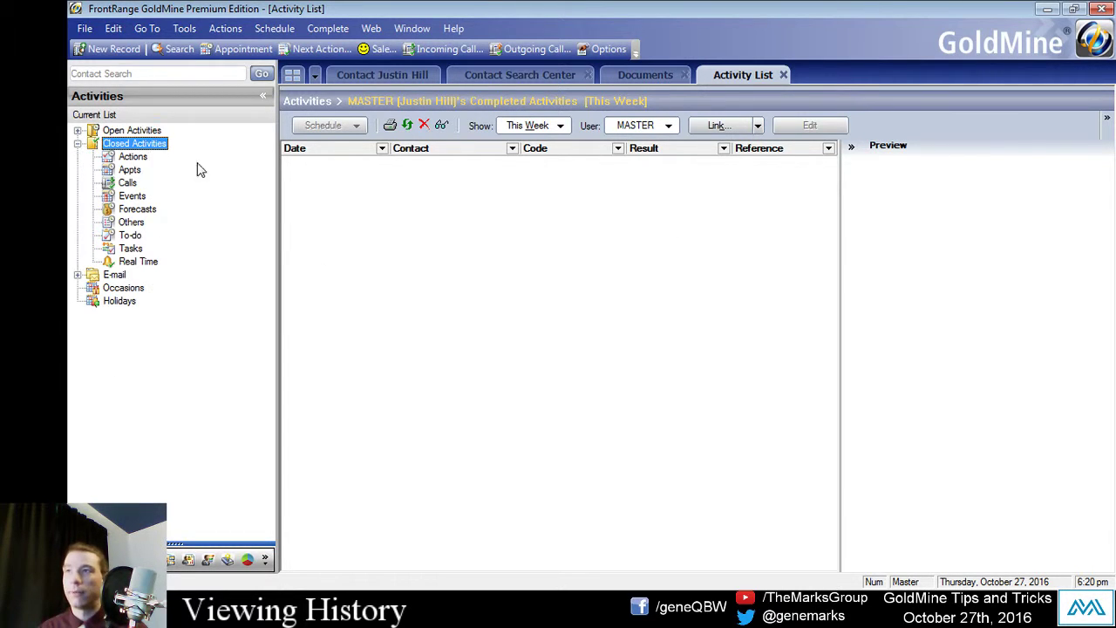
left_click(77, 130)
left_click(77, 130)
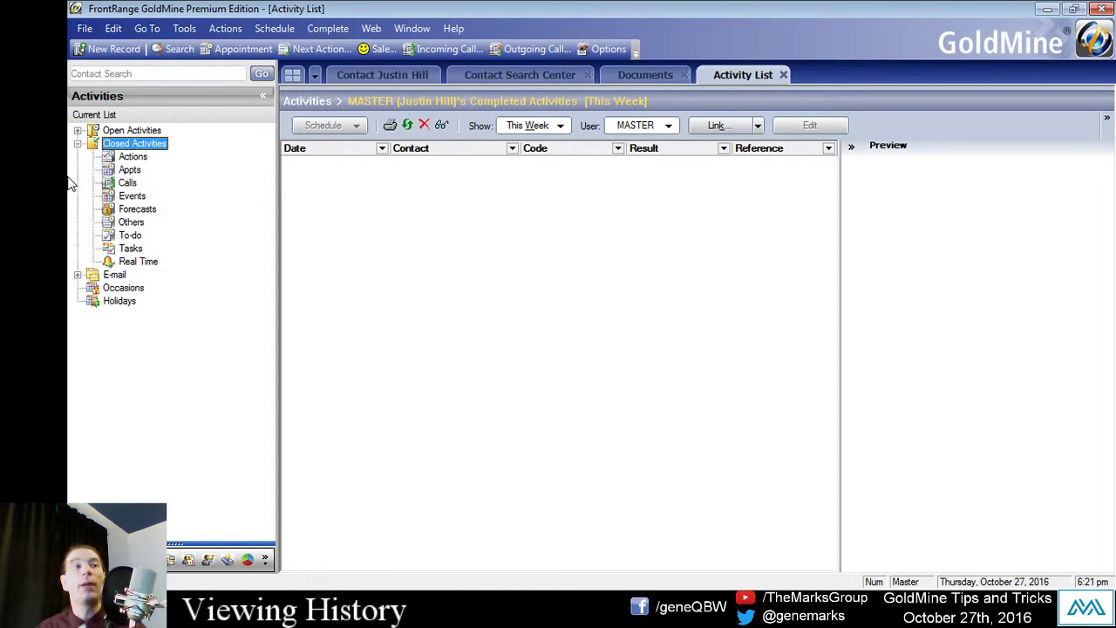
left_click(78, 131)
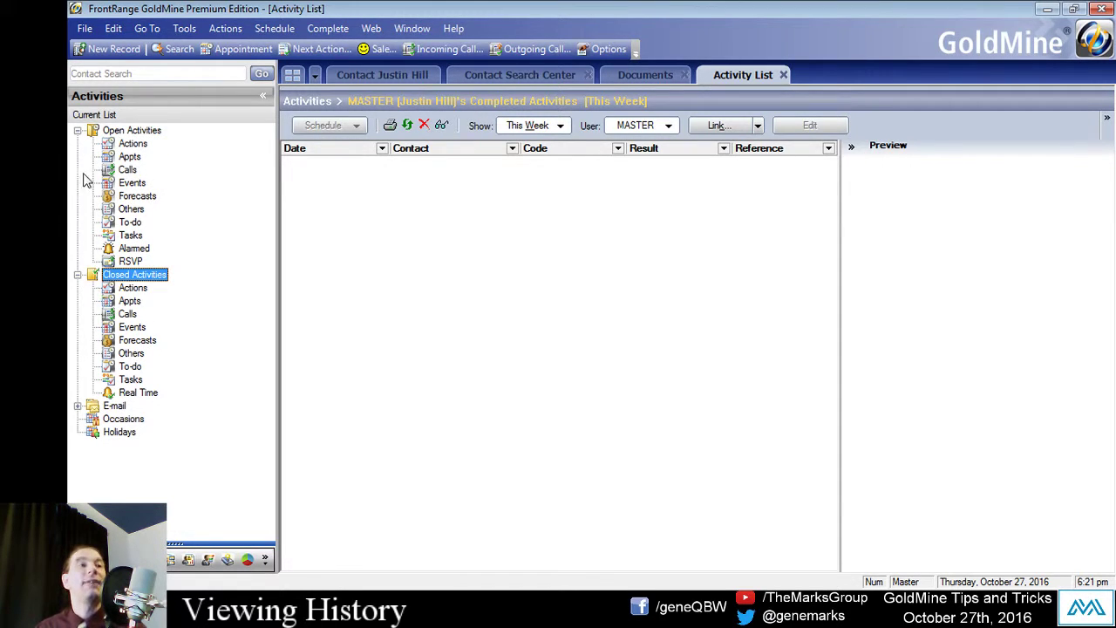
left_click(78, 131)
left_click(78, 144)
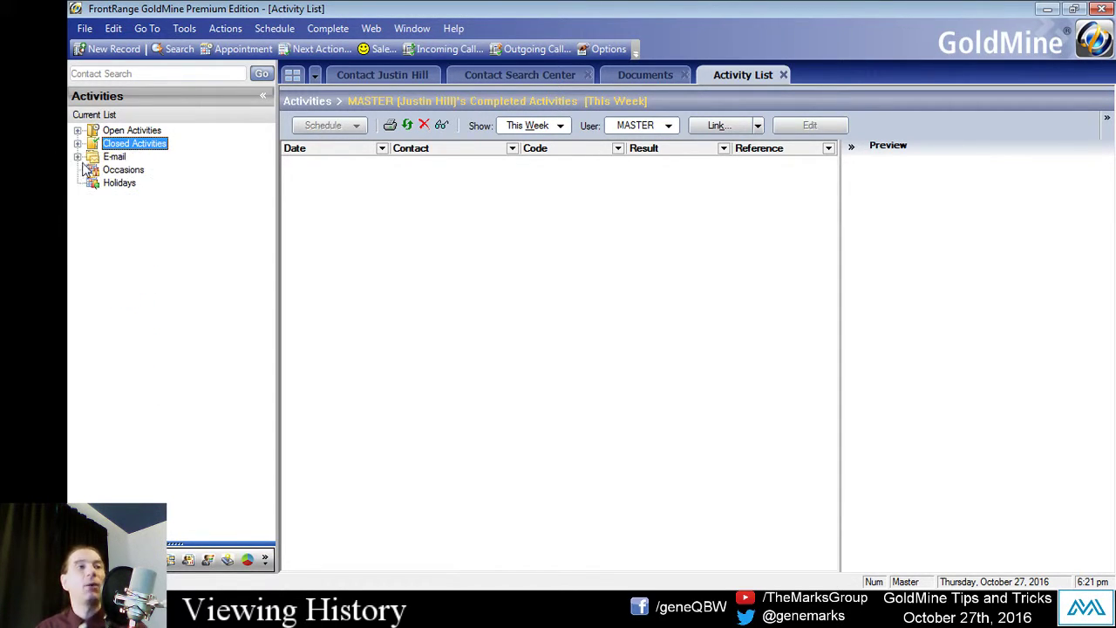
left_click(77, 157)
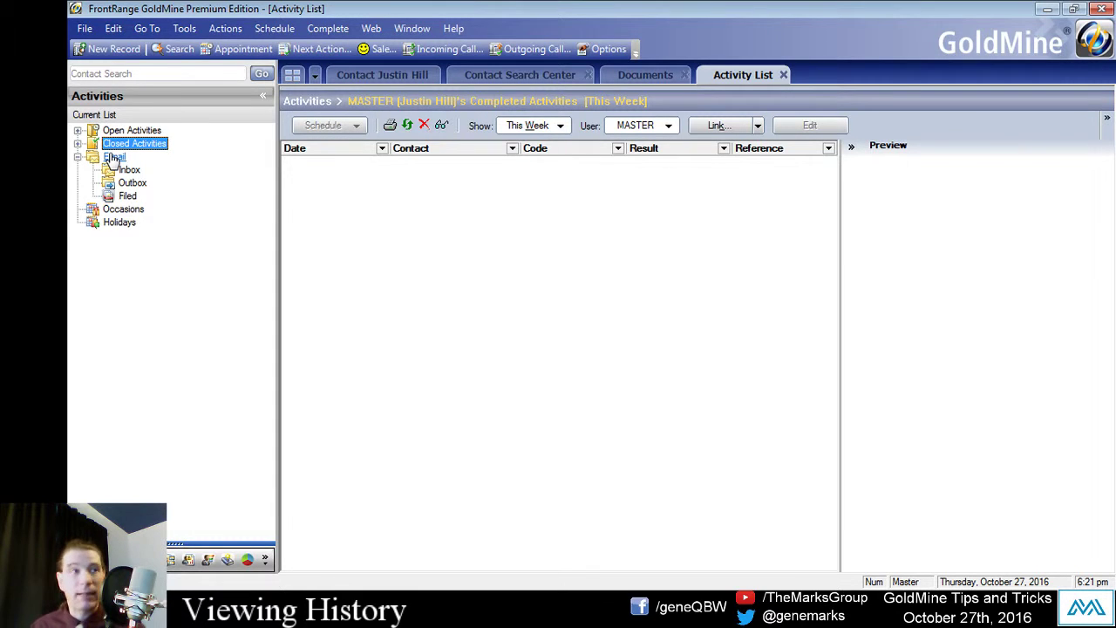
left_click(77, 143)
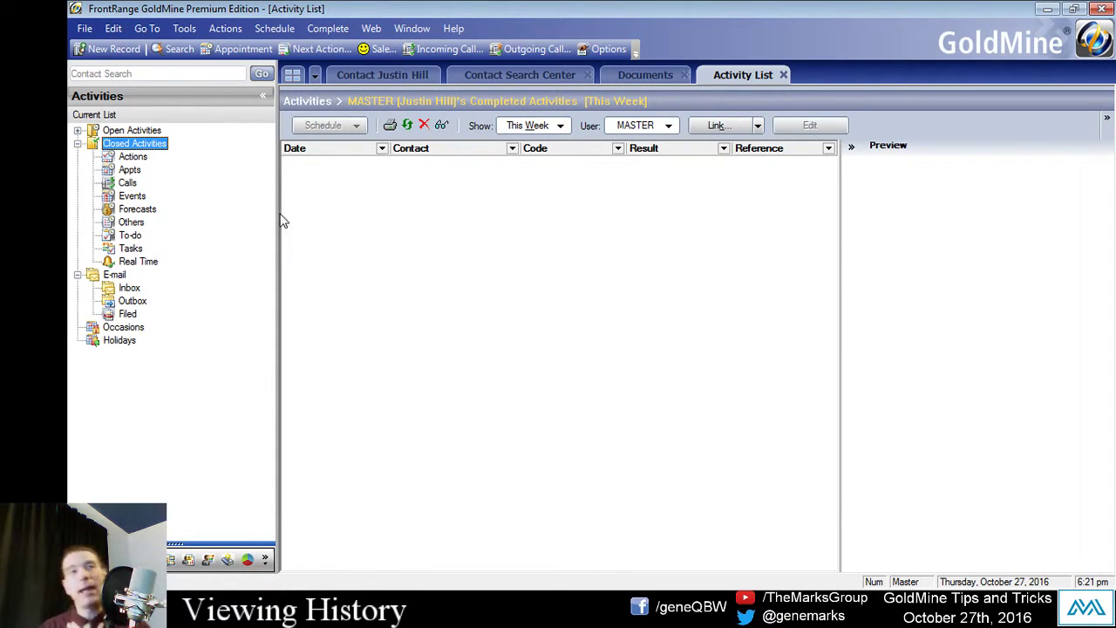
left_click(127, 183)
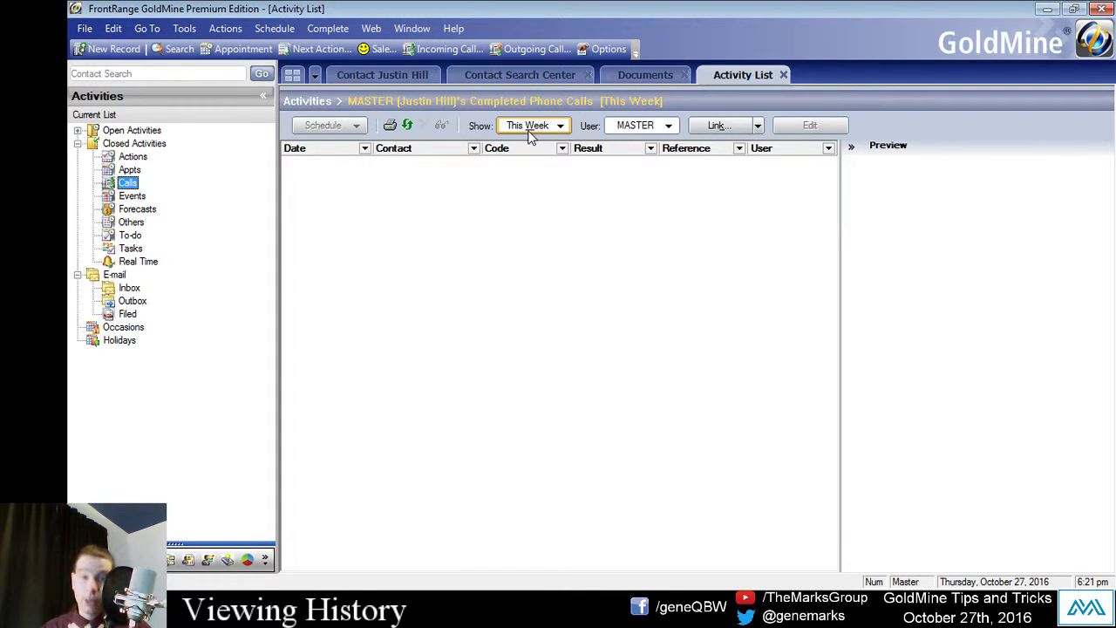
Step: Set Show to Past 90 Days and User to the salesperson's own user instead of MASTER
left_click(661, 135)
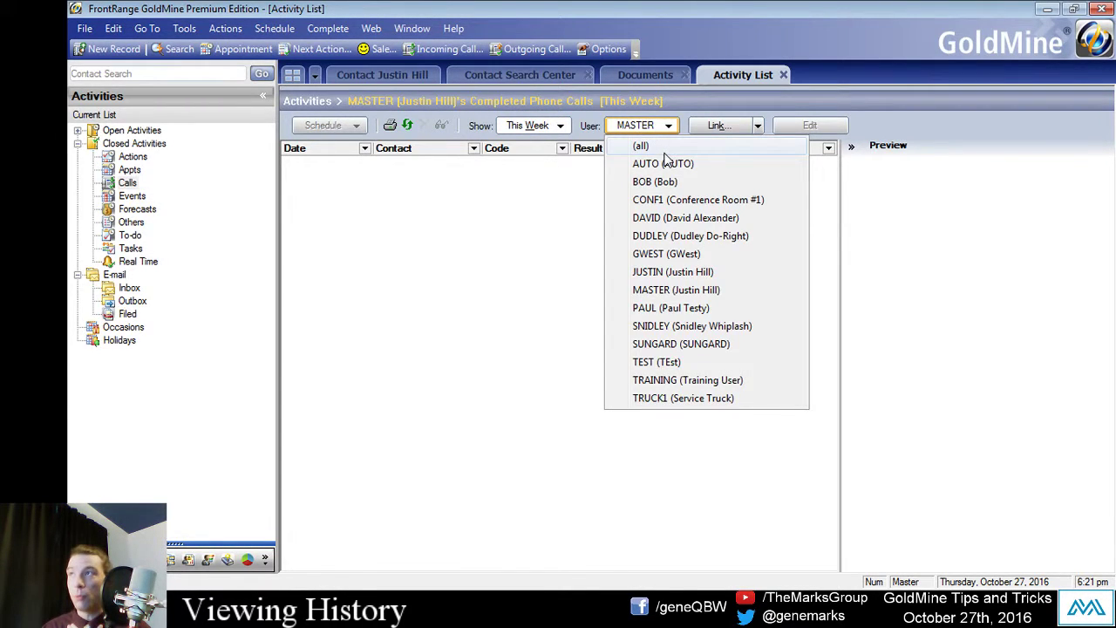
left_click(595, 124)
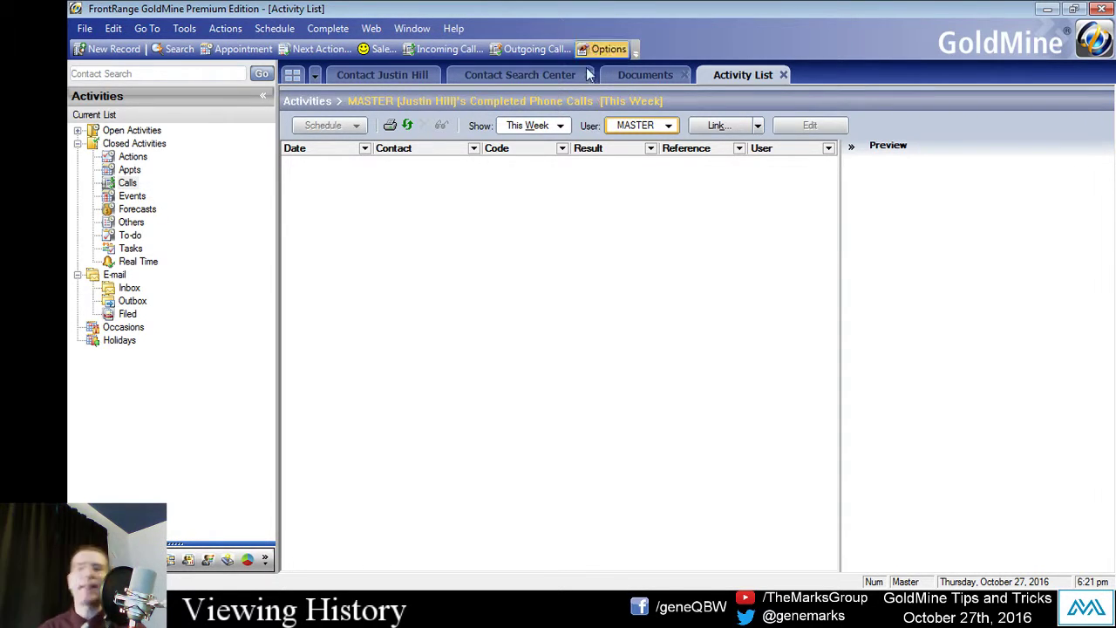
left_click(551, 126)
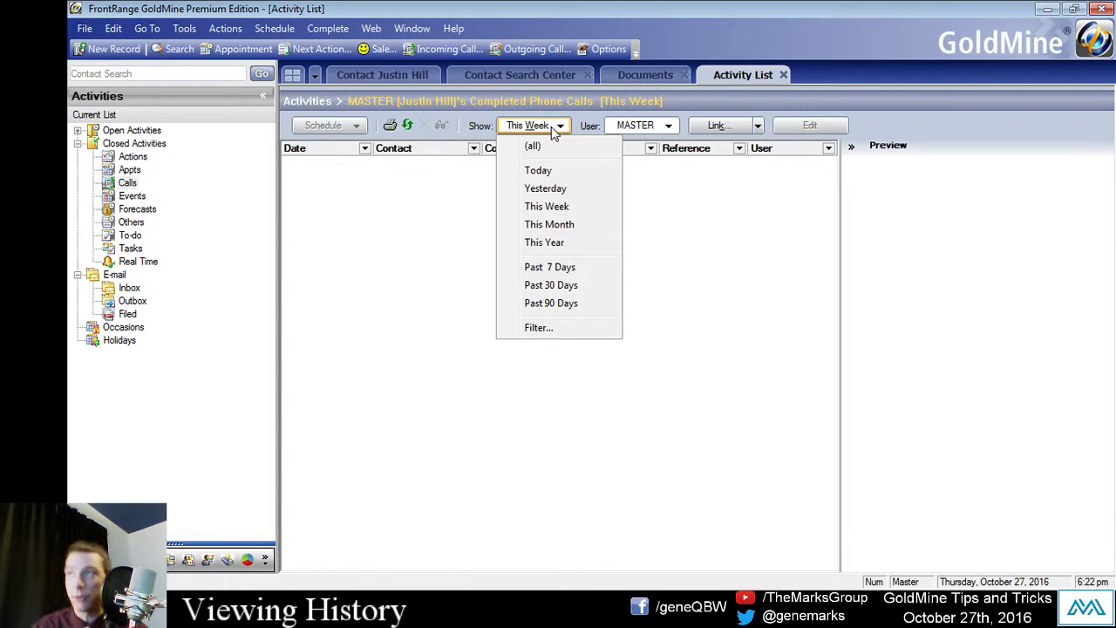
left_click(435, 195)
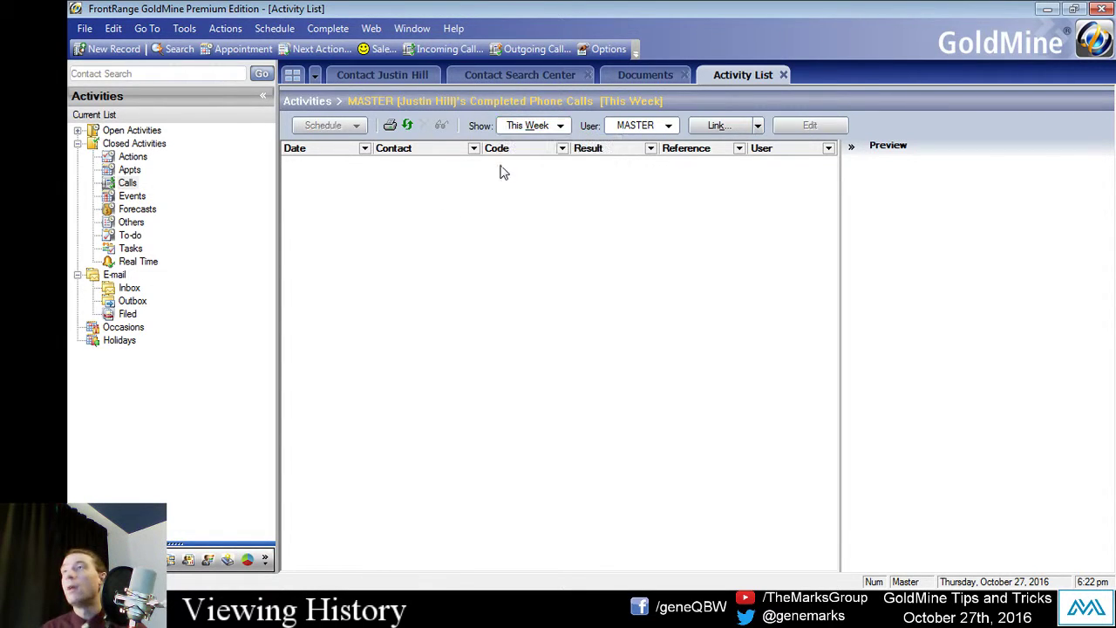
left_click(531, 133)
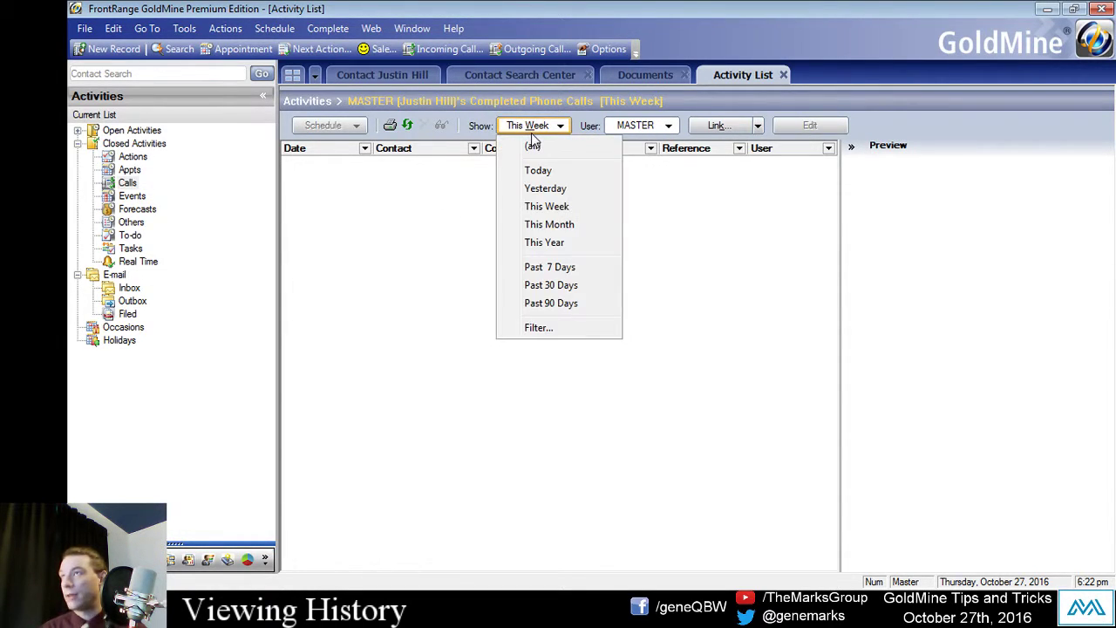
left_click(578, 304)
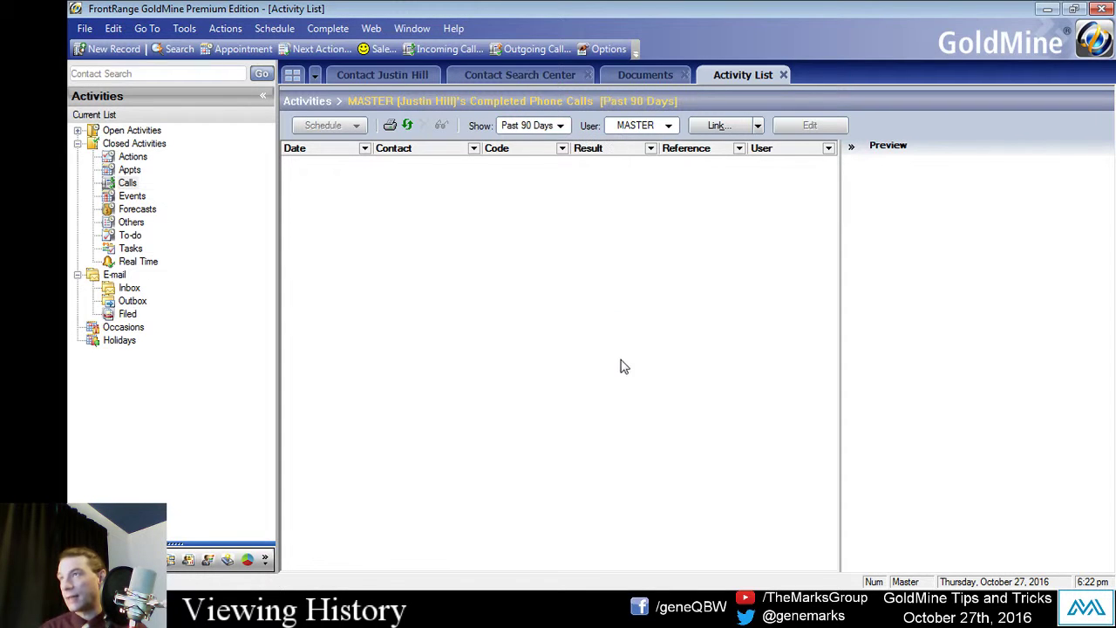
left_click(645, 127)
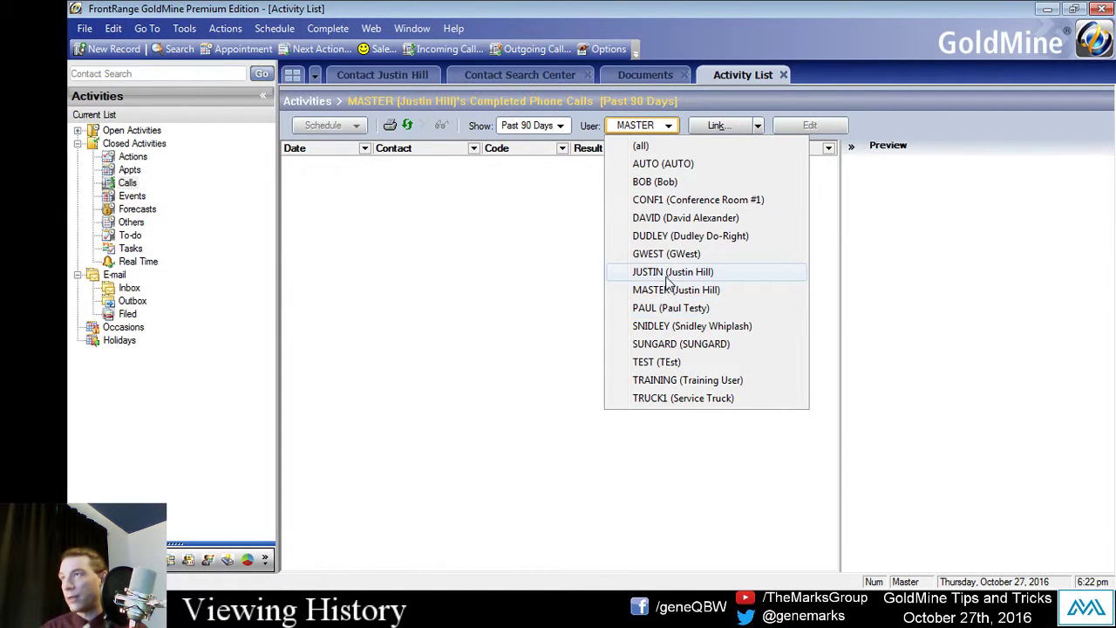
left_click(669, 272)
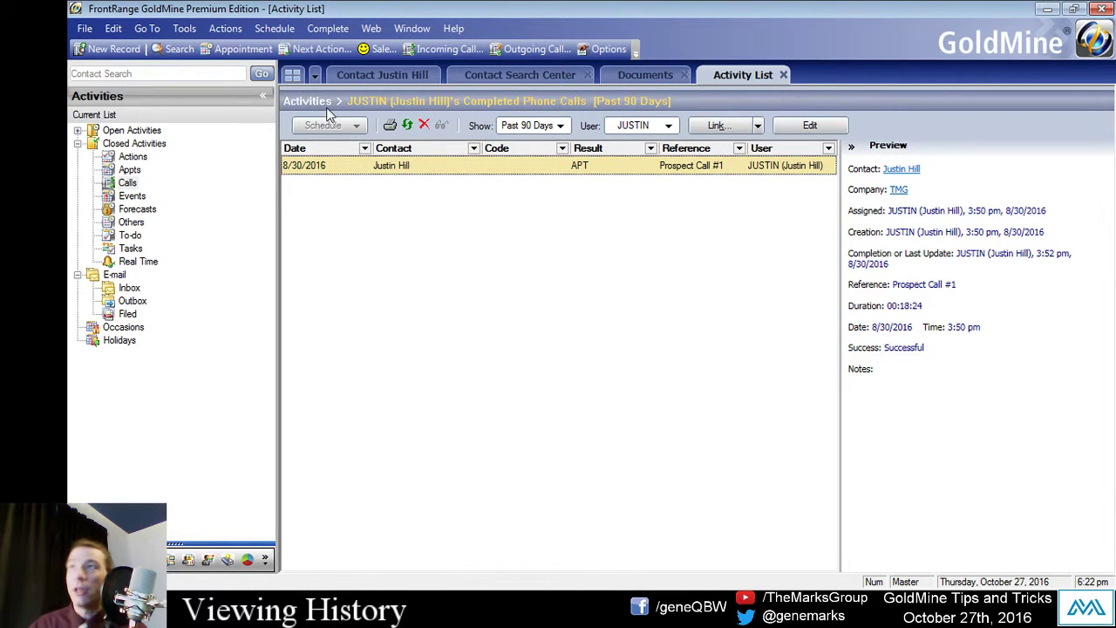
Step: Show all closed activities and preview the declined meeting, TEST and Prospect Call #1 entries
double_click(161, 145)
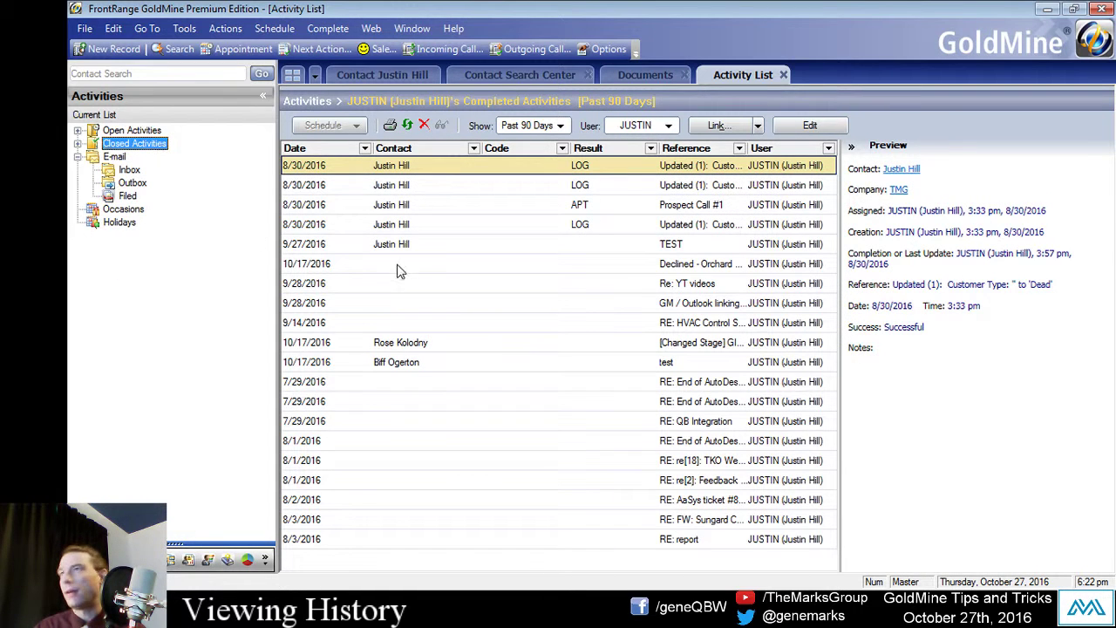
left_click(433, 266)
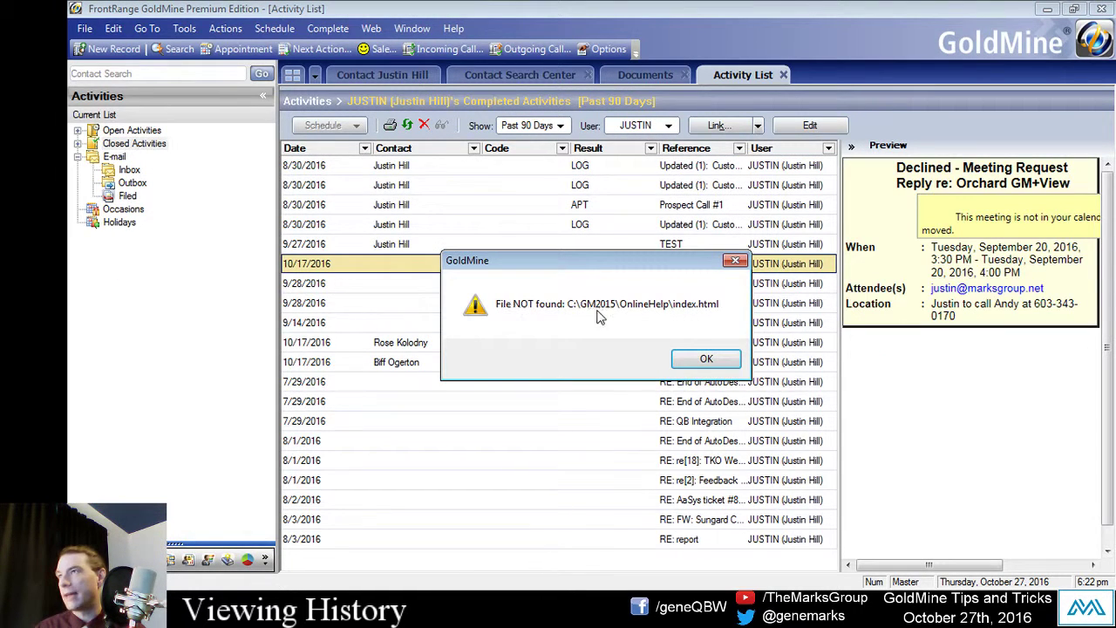
left_click(702, 359)
left_click(447, 245)
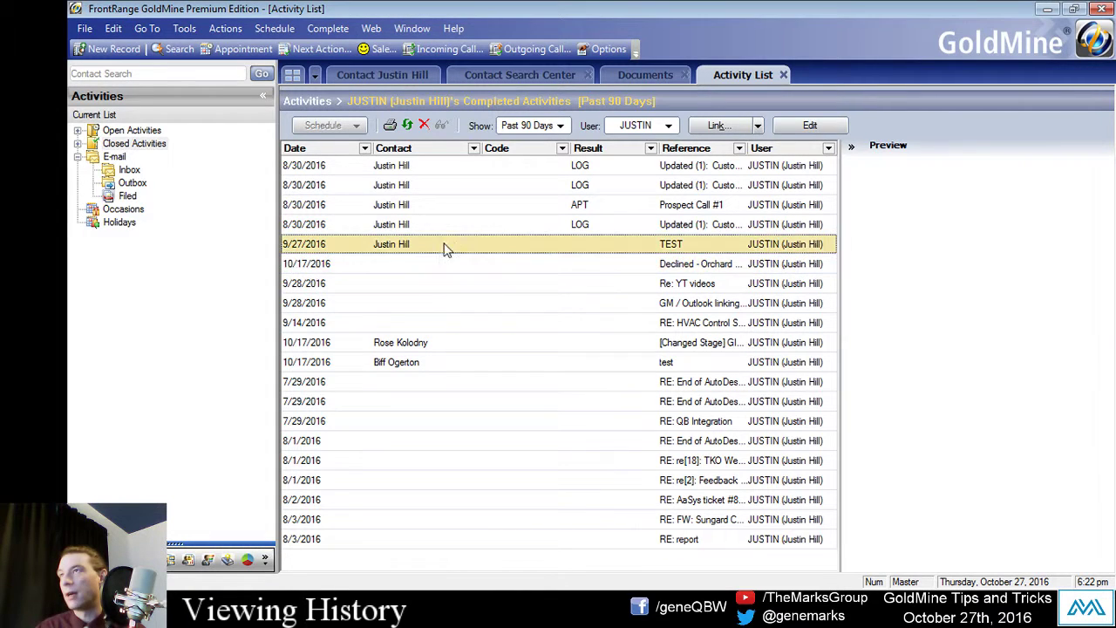
left_click(436, 207)
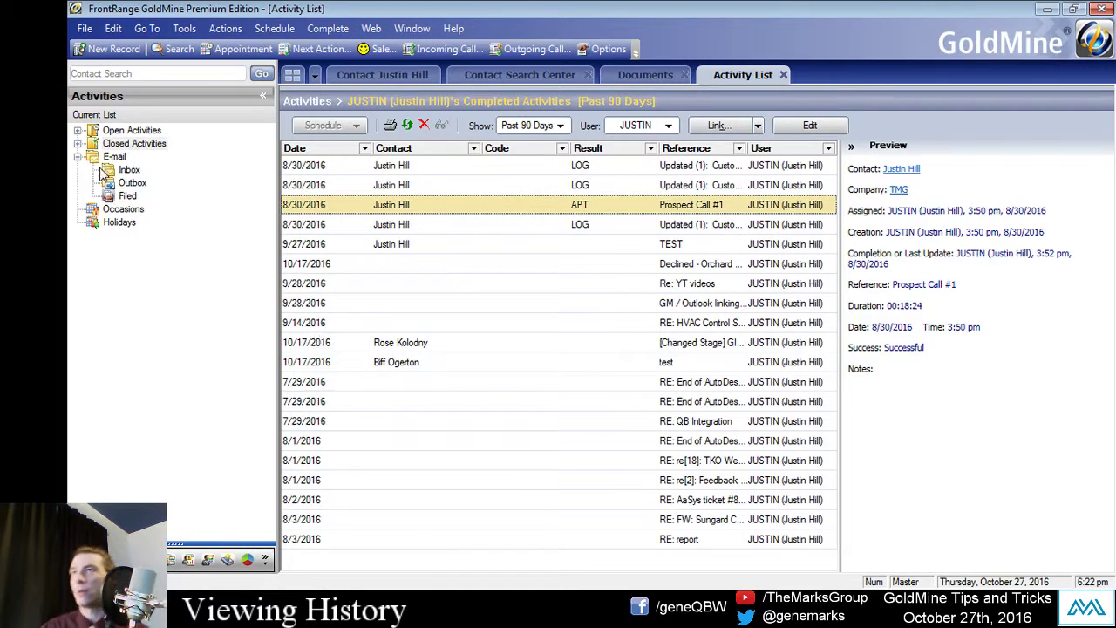
Step: Filter completed activities by Calls, Next Actions and Appointments, then return to all closed activities
left_click(77, 143)
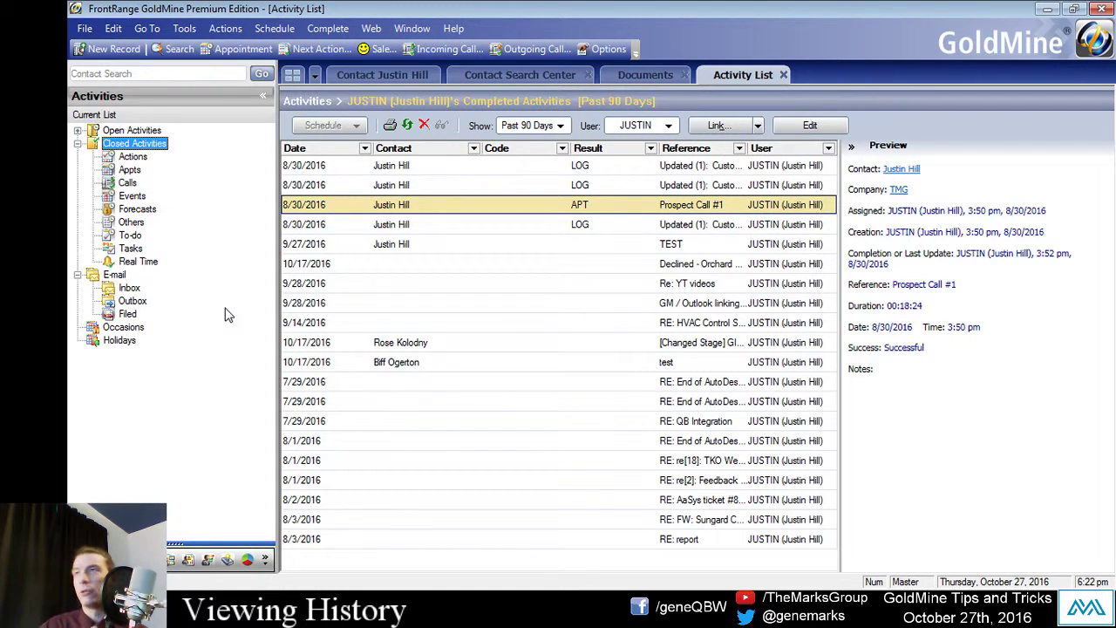
left_click(120, 184)
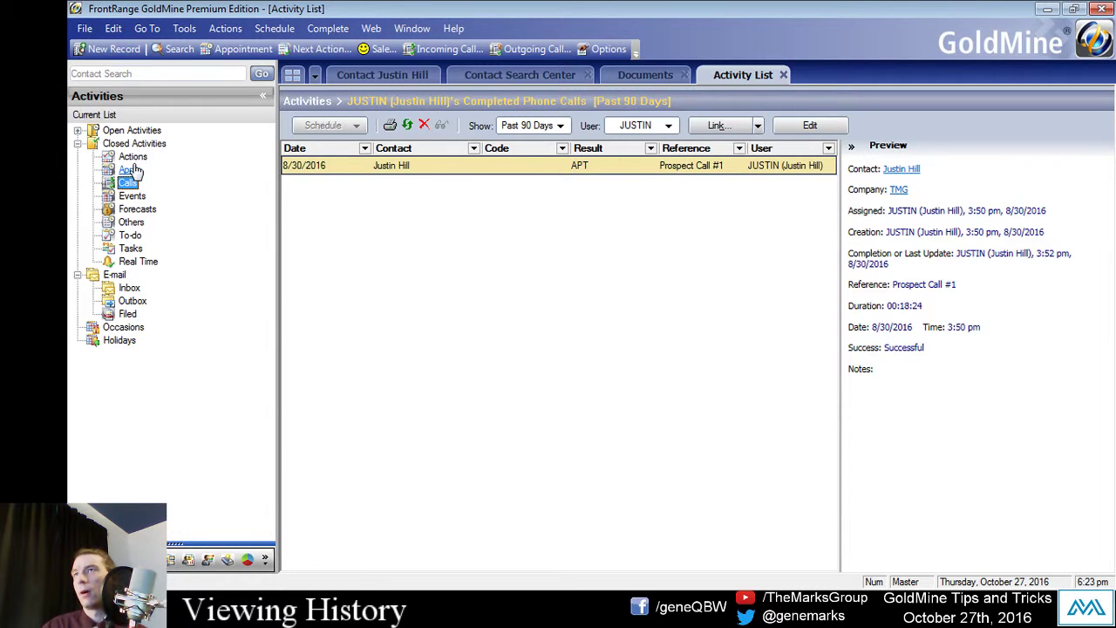
left_click(129, 162)
left_click(131, 172)
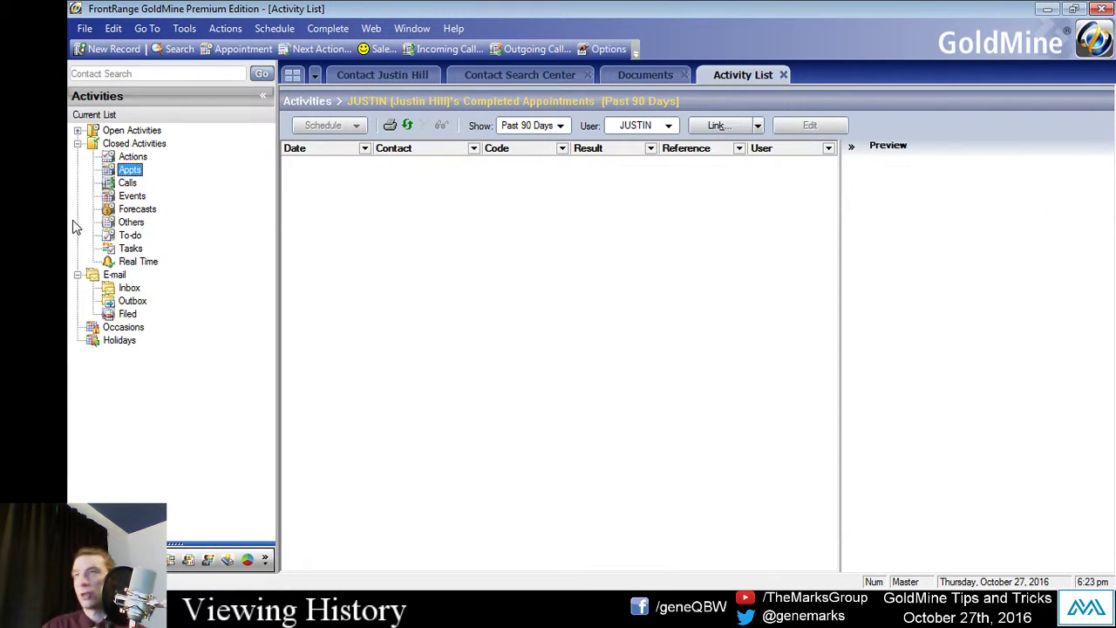
left_click(139, 144)
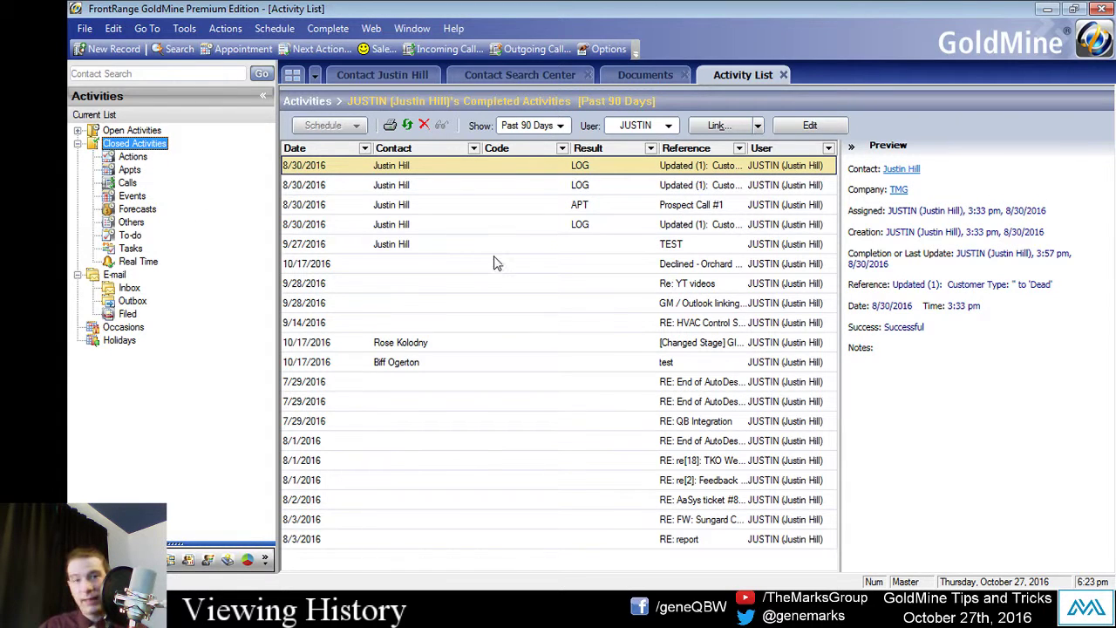
Step: Export the 90-day completed-activities list to a new Excel worksheet
right_click(471, 230)
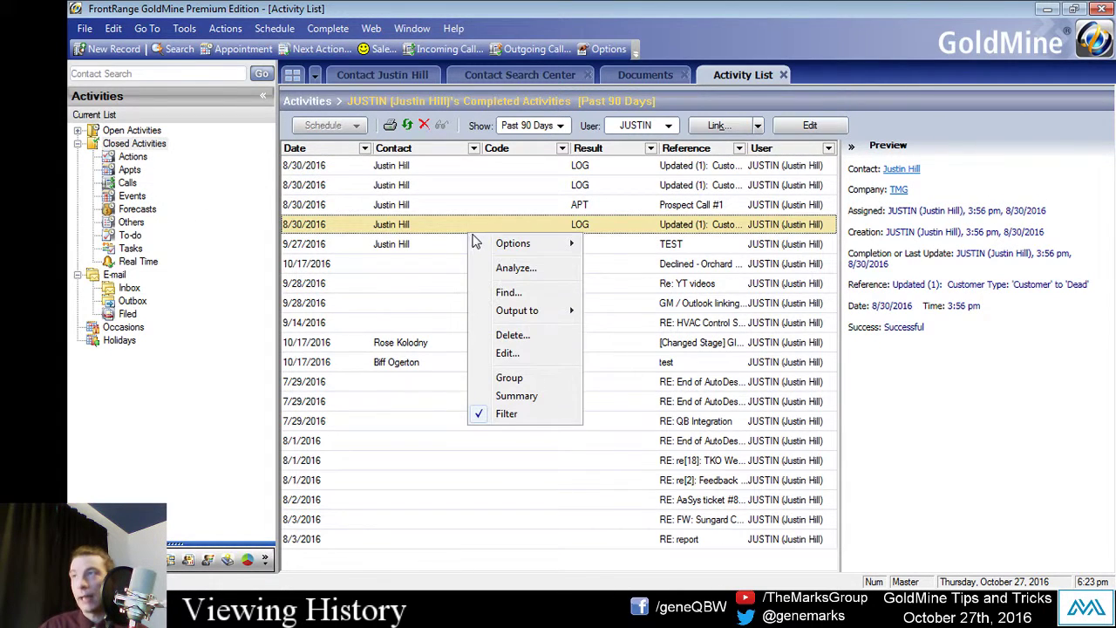
mouse_move(529, 311)
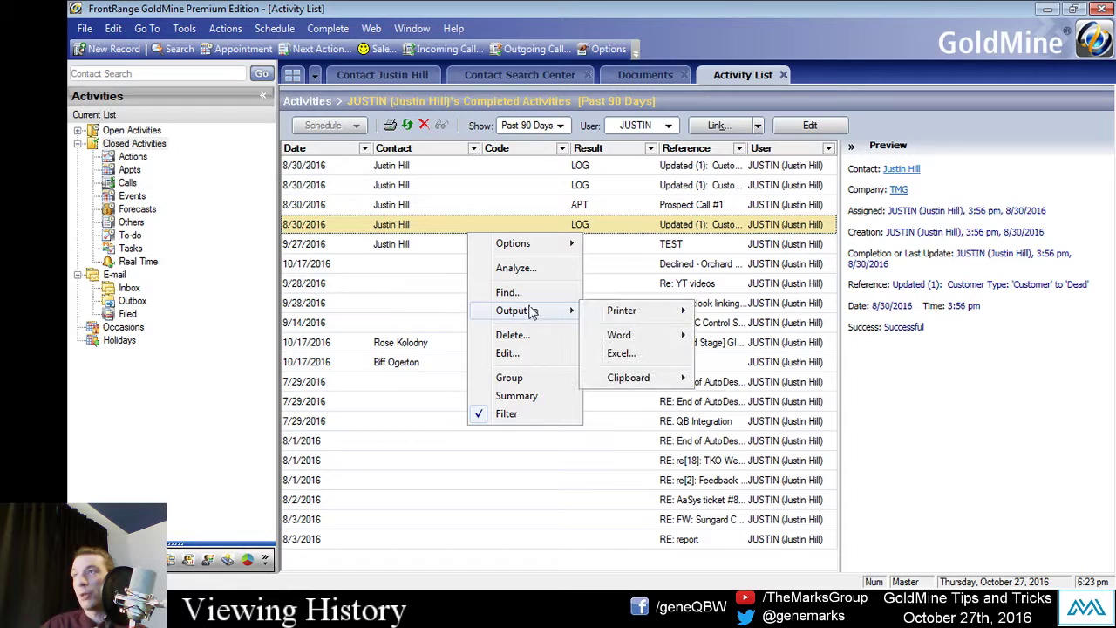
left_click(621, 353)
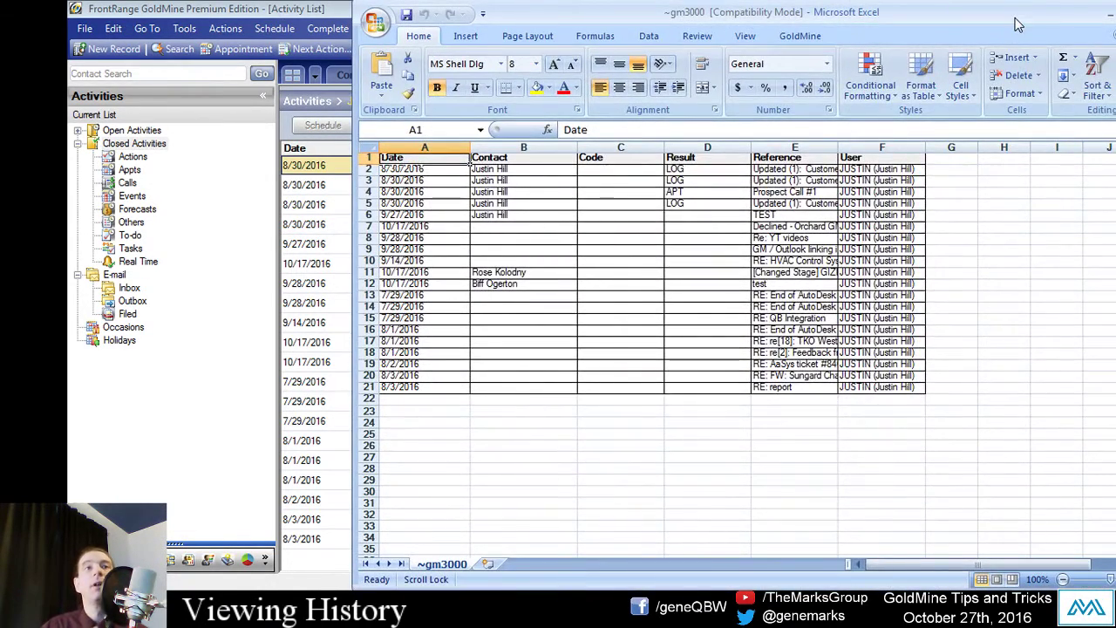
Step: Maximize the exported gm3000 spreadsheet to review its 20 rows, then close Excel
double_click(1016, 24)
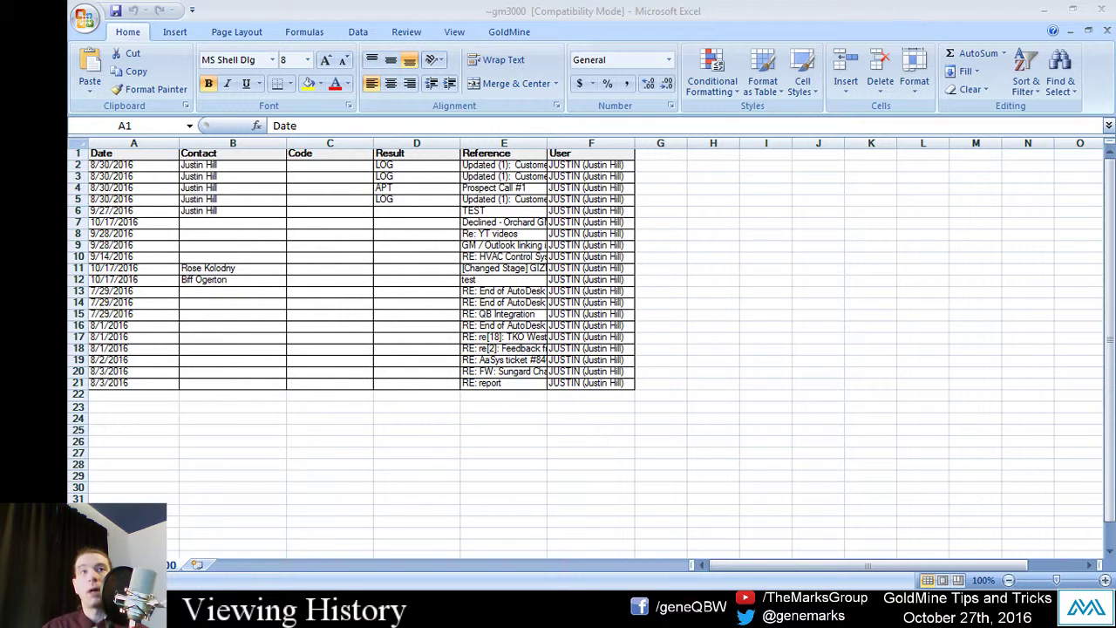
left_click(808, 10)
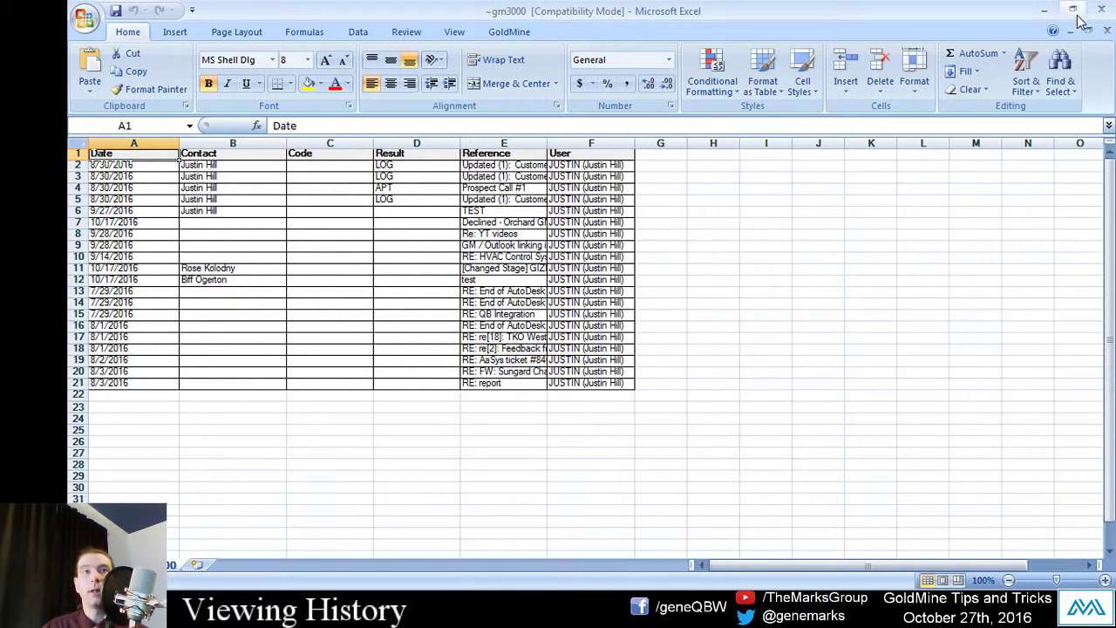
left_click(1100, 9)
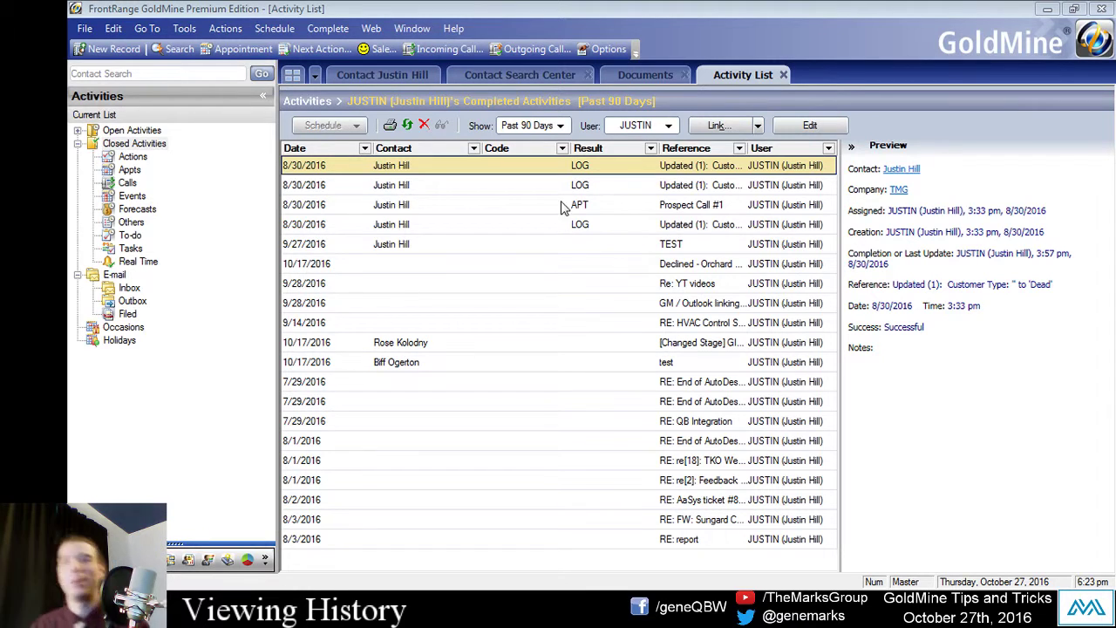
left_click(392, 229)
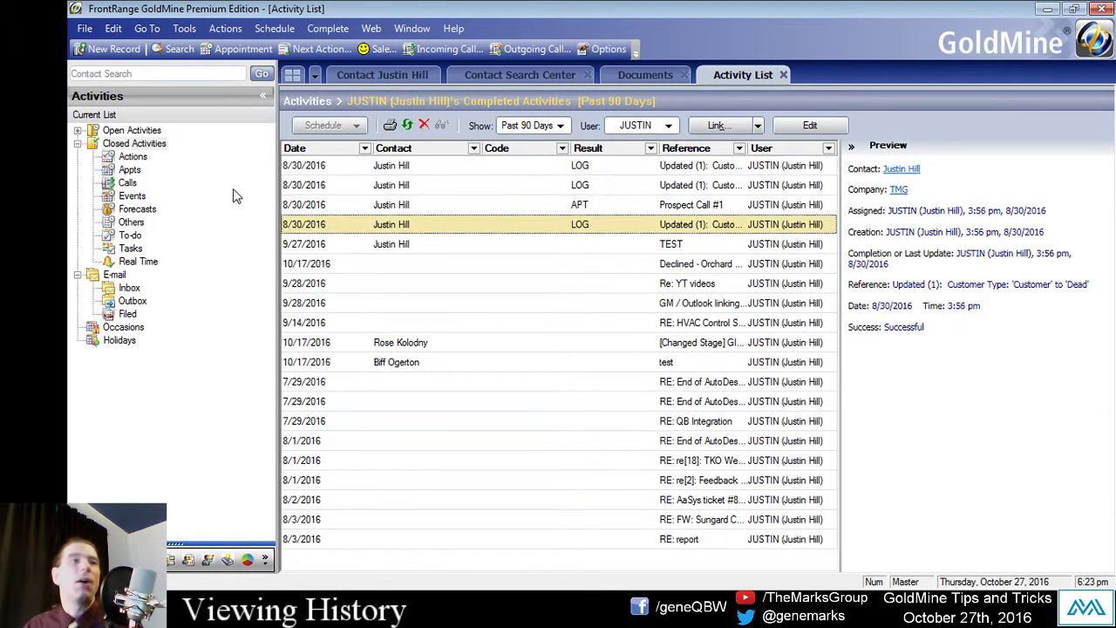
left_click(79, 130)
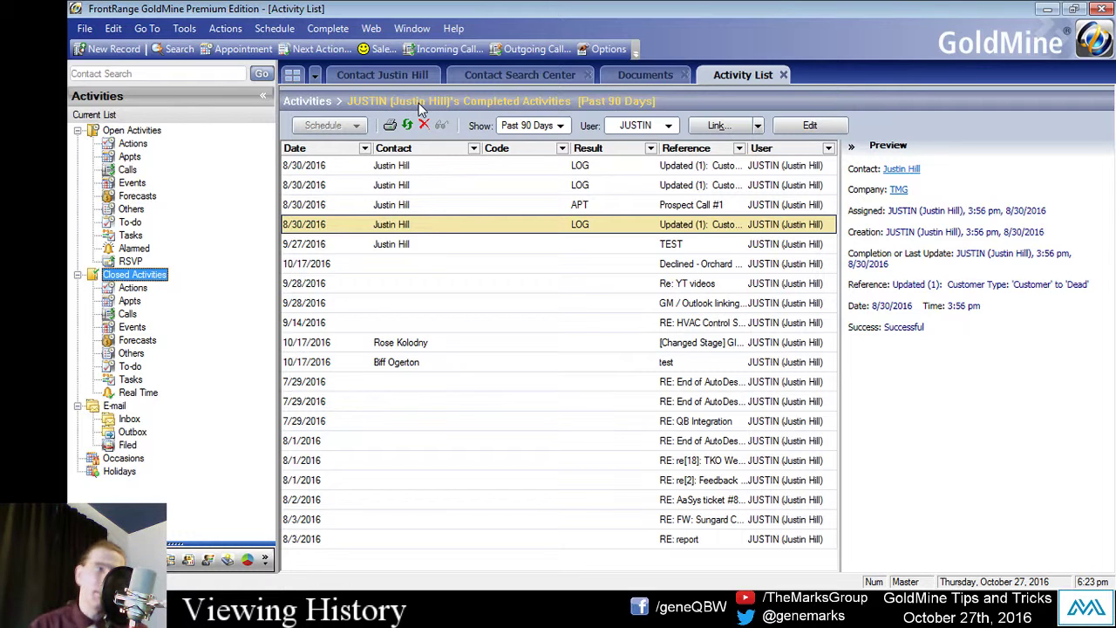
left_click(132, 130)
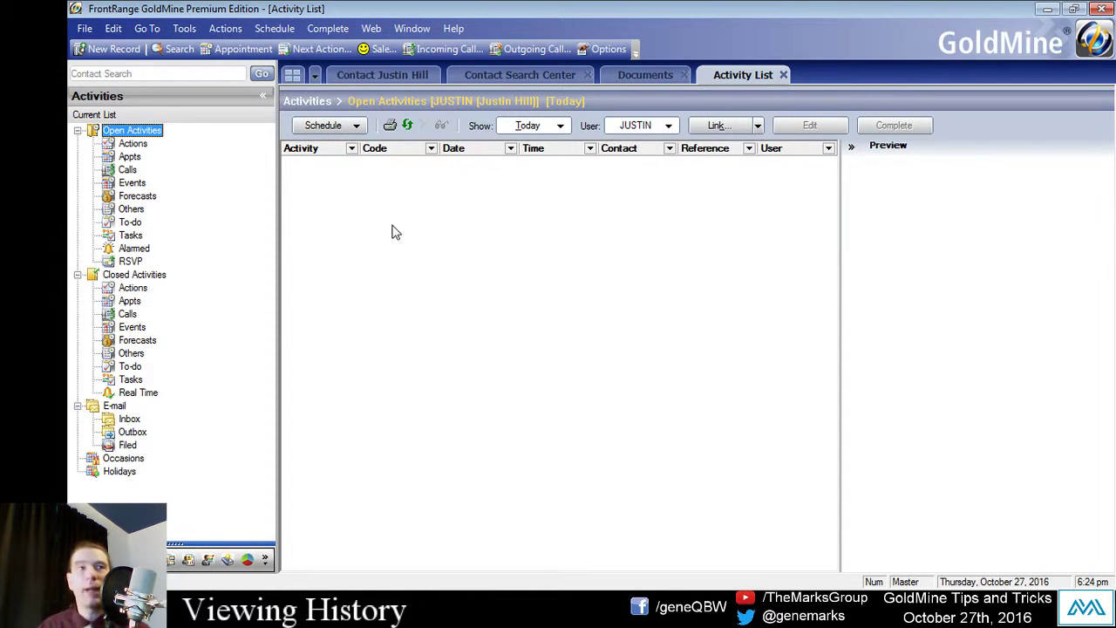
left_click(549, 125)
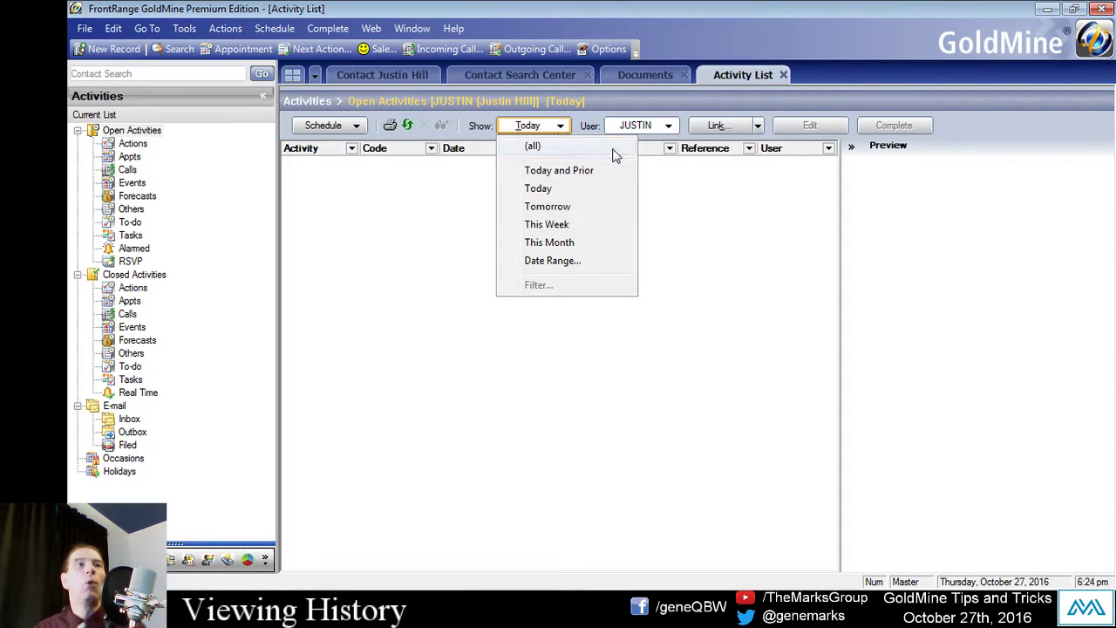
left_click(549, 148)
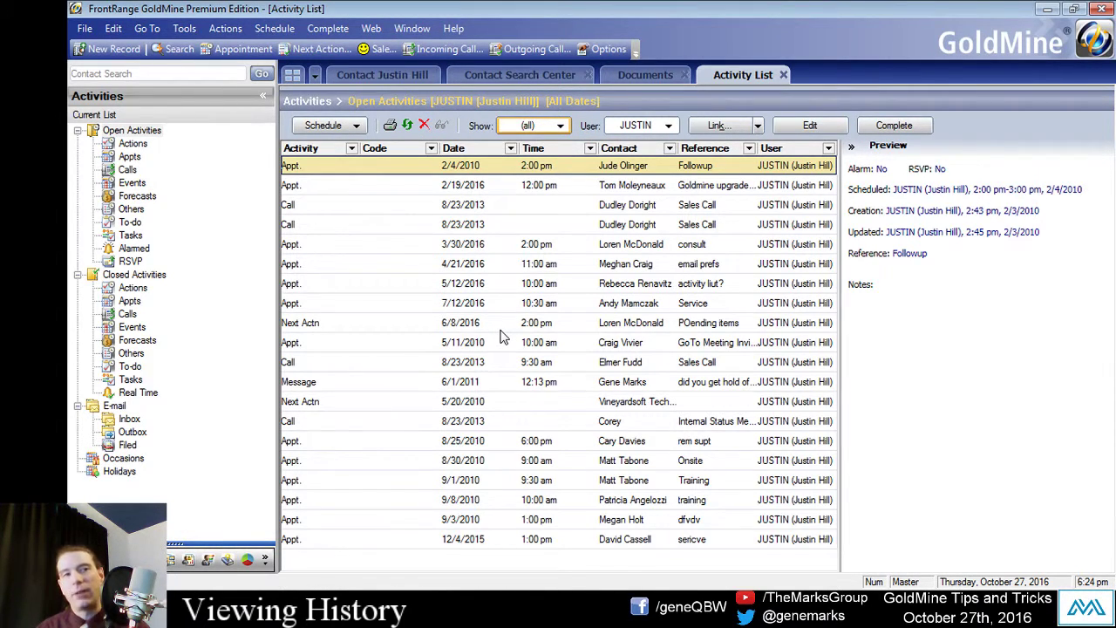
left_click(135, 275)
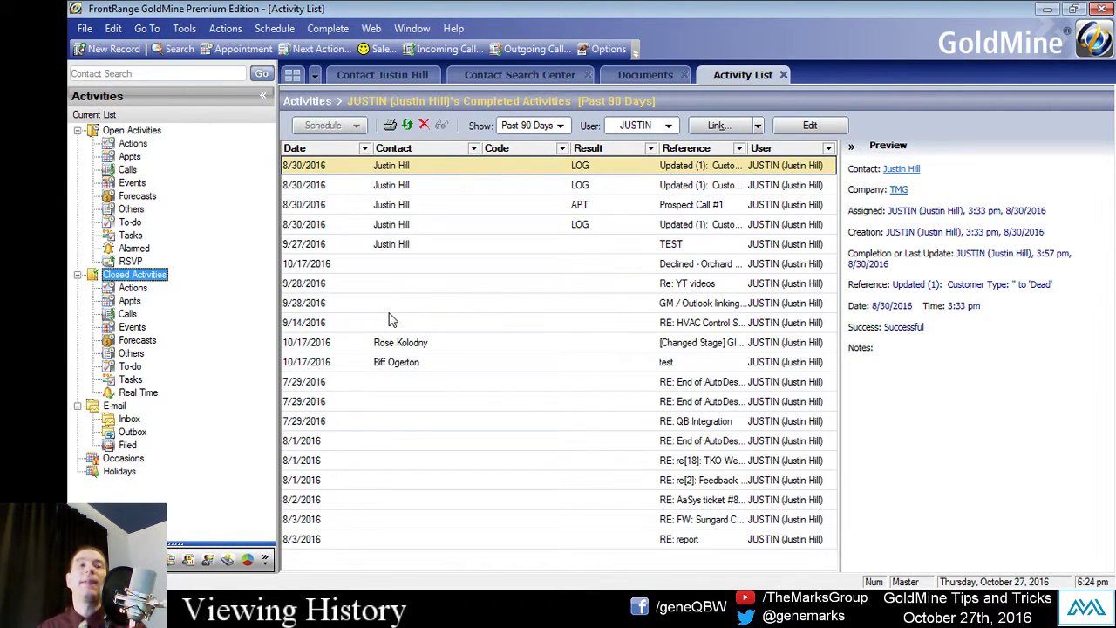